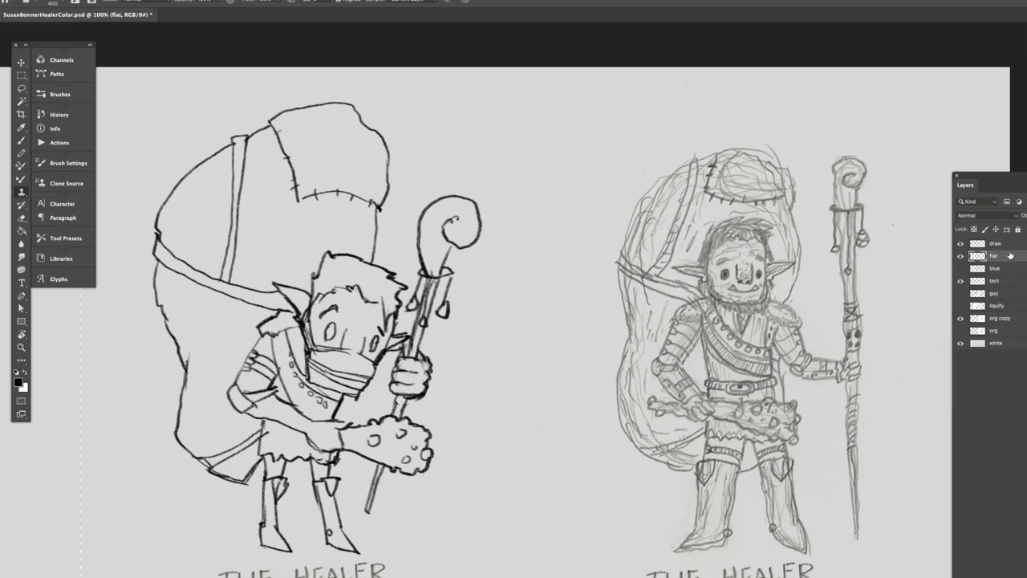
- Run the White Fill action on the flat layer and, with the draw layer hidden, raise the layer's Lightness to +100
{"action": "left_click", "coordinate": [53, 142]}
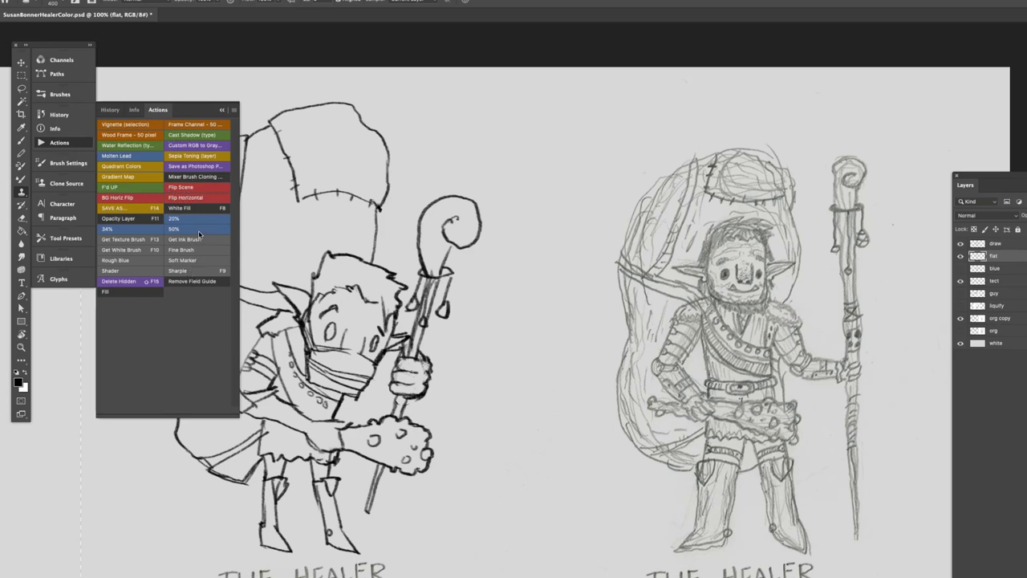
{"action": "left_click", "coordinate": [208, 211]}
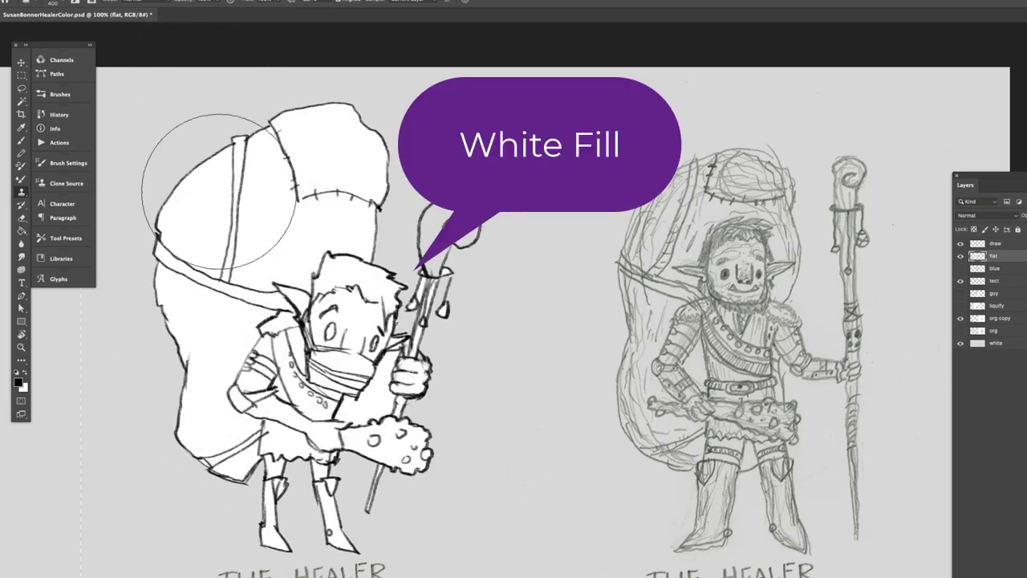
{"action": "left_click", "coordinate": [960, 243]}
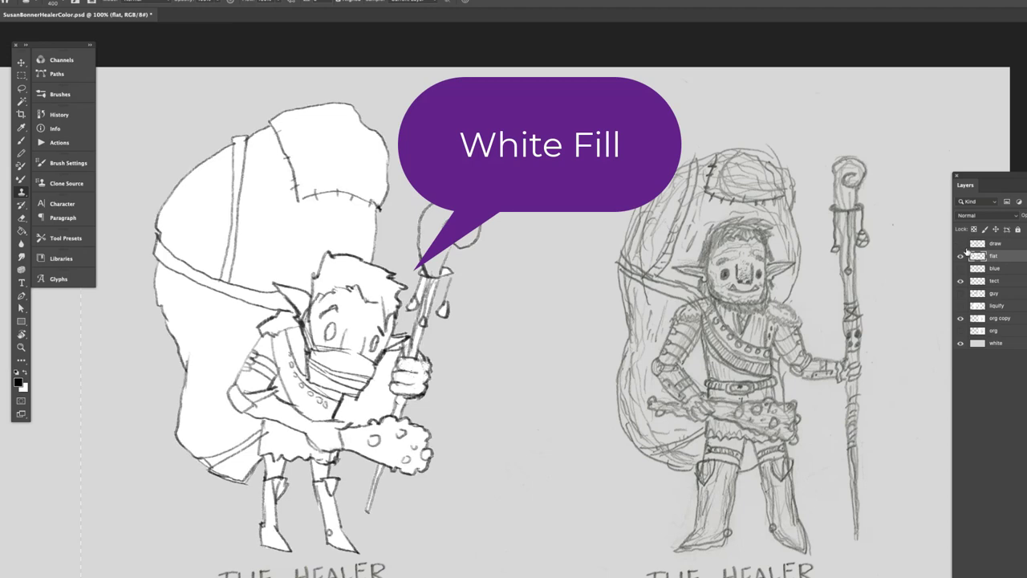
{"action": "key", "text": "ctrl+u"}
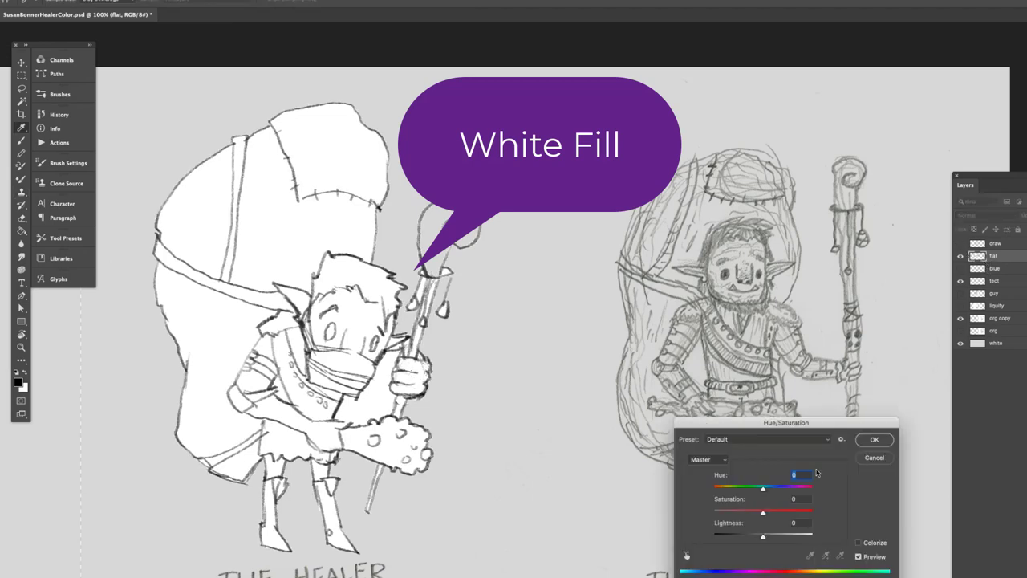
{"action": "left_click_drag", "start_coordinate": [765, 537], "coordinate": [815, 538]}
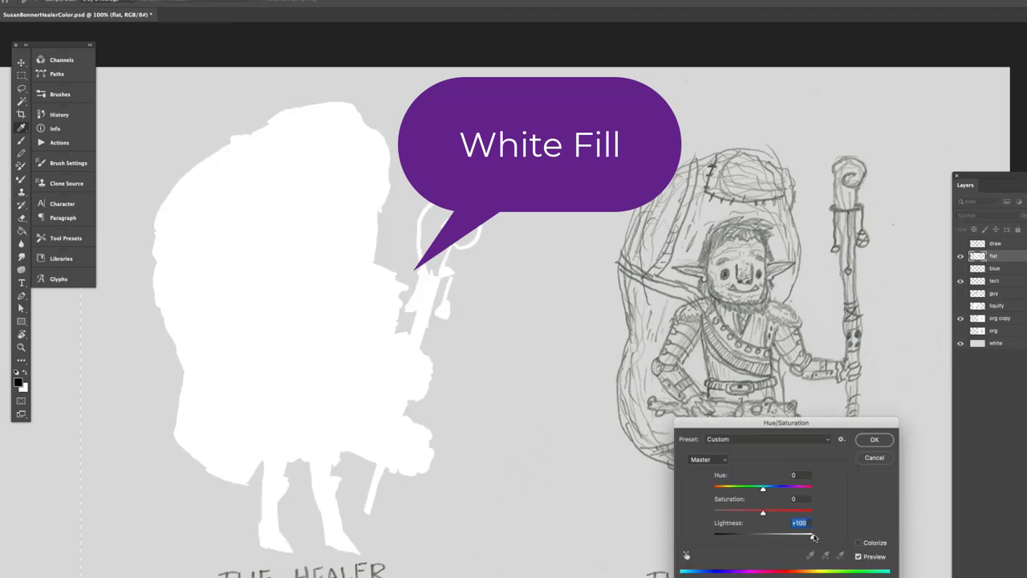
{"action": "left_click", "coordinate": [876, 440]}
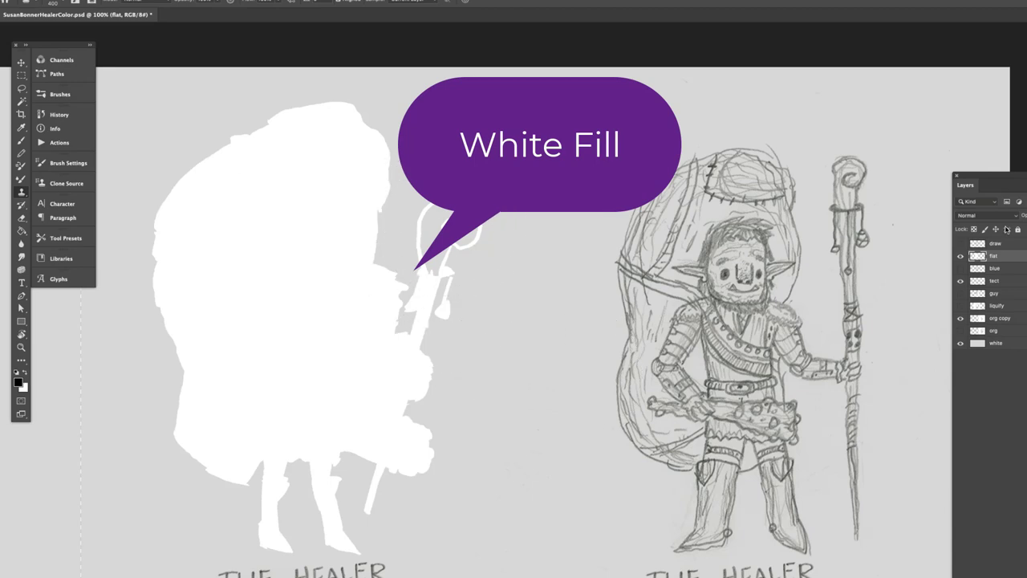
{"action": "left_click", "coordinate": [961, 243]}
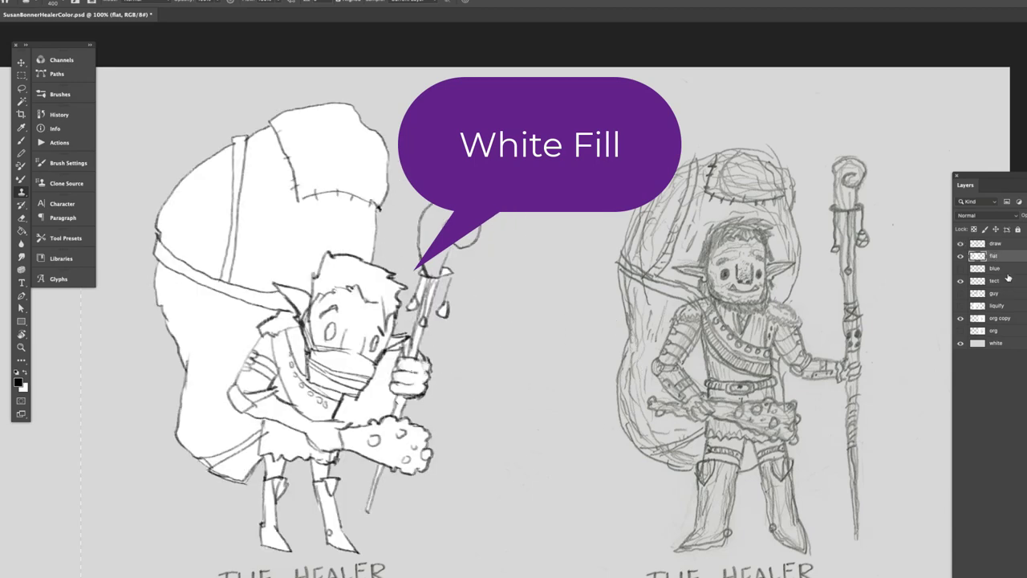
- Paint the unfilled area of the staff's curled head white on the flat layer with the BonnerCleanUpBrush
{"action": "left_click", "coordinate": [961, 244]}
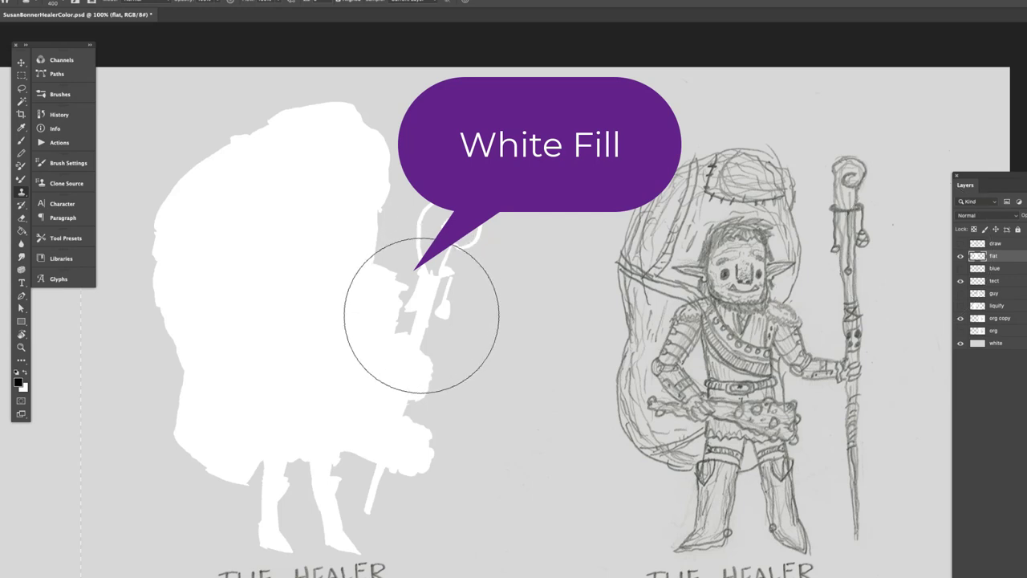
{"action": "key", "text": "x"}
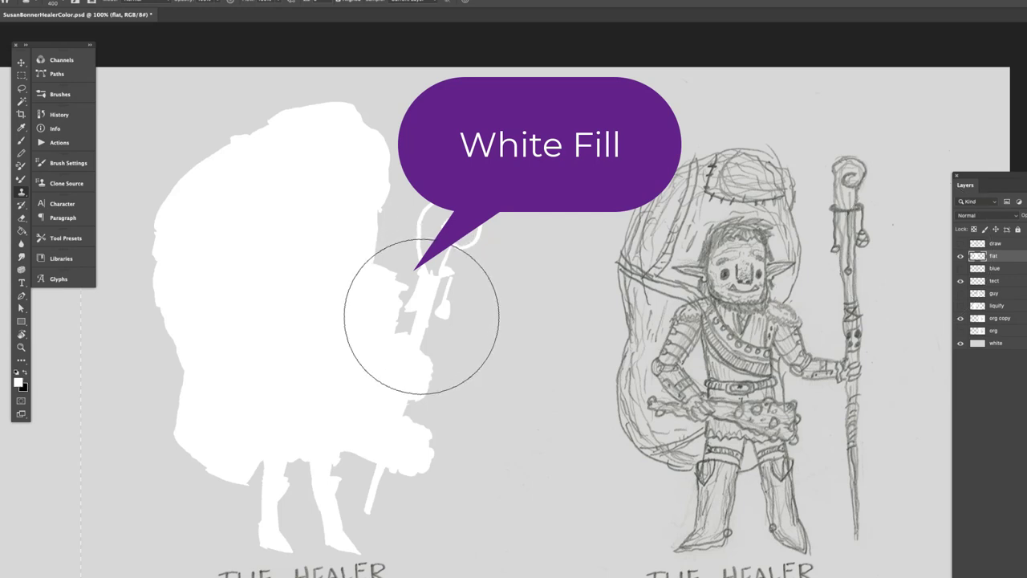
{"action": "key", "text": "b"}
{"action": "left_click", "coordinate": [33, 2]}
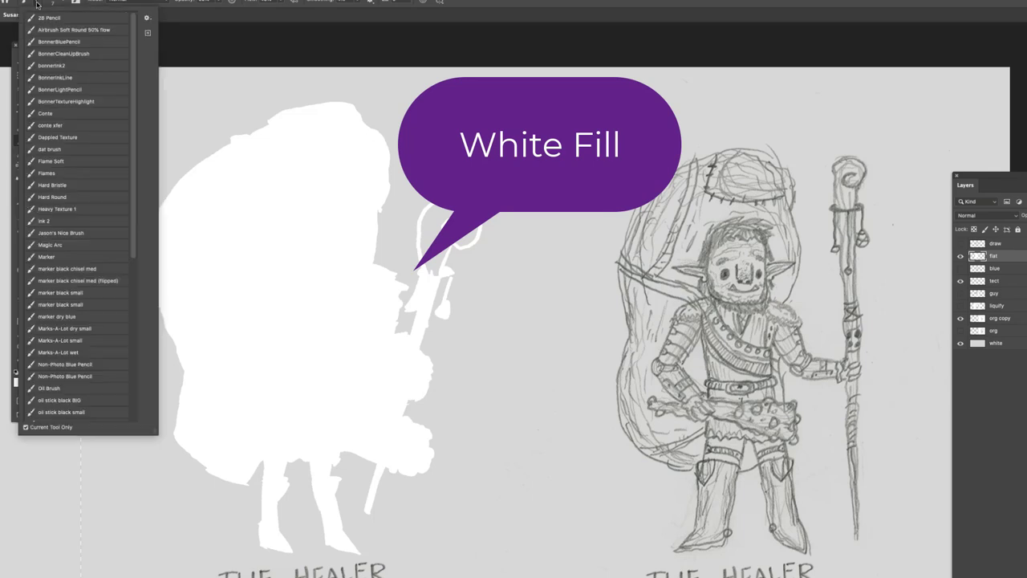
{"action": "left_click", "coordinate": [61, 3]}
{"action": "left_click", "coordinate": [38, 4]}
{"action": "left_click", "coordinate": [85, 53]}
{"action": "key", "text": "Return"}
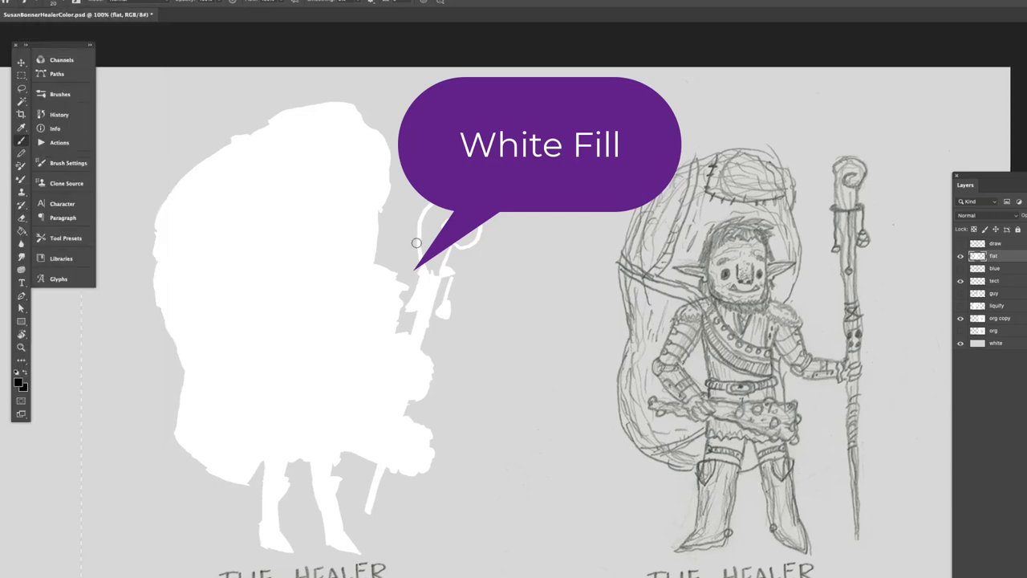
{"action": "left_click_drag", "start_coordinate": [433, 273], "coordinate": [430, 241]}
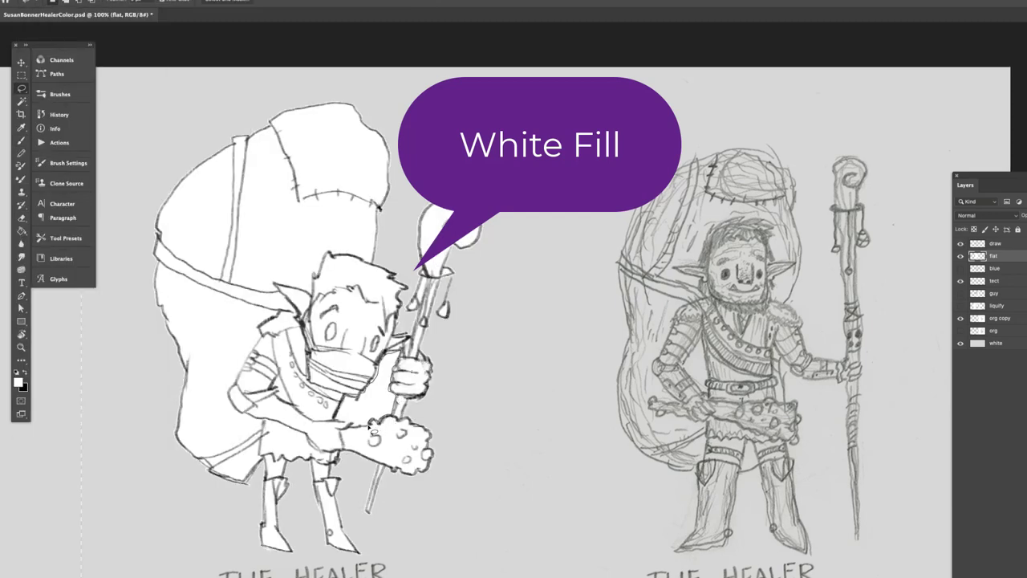
- Clear the stray white fill between the torso, staff hand and club, and check the flat silhouette without the draw layer
{"action": "mouse_move", "coordinate": [353, 425]}
{"action": "left_mouse_down"}
{"action": "mouse_move", "coordinate": [335, 422]}
{"action": "mouse_move", "coordinate": [339, 403]}
{"action": "mouse_move", "coordinate": [353, 400]}
{"action": "left_mouse_up"}
{"action": "key", "text": "super+d"}
{"action": "key", "text": "super+z"}
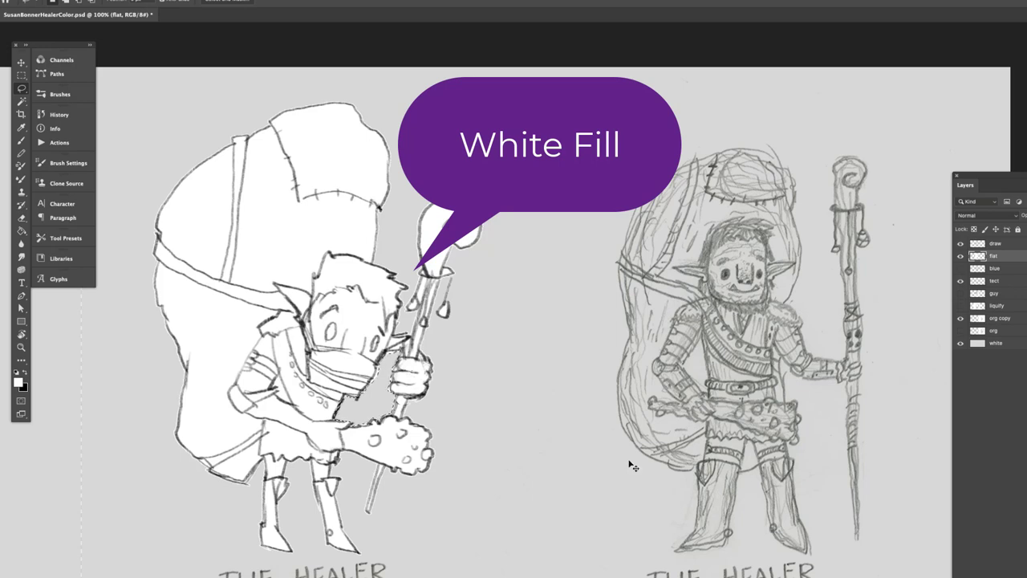
{"action": "left_click", "coordinate": [961, 245]}
{"action": "left_click", "coordinate": [961, 244]}
{"action": "left_click", "coordinate": [960, 245]}
{"action": "left_click", "coordinate": [960, 245]}
- Select the backpack on the flat layer and colorize it tan with Hue 43, Saturation 36 and Lightness -28
{"action": "mouse_move", "coordinate": [356, 257]}
{"action": "left_mouse_down"}
{"action": "mouse_move", "coordinate": [376, 269]}
{"action": "mouse_move", "coordinate": [391, 233]}
{"action": "mouse_move", "coordinate": [186, 161]}
{"action": "mouse_move", "coordinate": [235, 533]}
{"action": "mouse_move", "coordinate": [267, 463]}
{"action": "mouse_move", "coordinate": [265, 424]}
{"action": "mouse_move", "coordinate": [232, 403]}
{"action": "mouse_move", "coordinate": [233, 390]}
{"action": "mouse_move", "coordinate": [244, 358]}
{"action": "mouse_move", "coordinate": [296, 313]}
{"action": "mouse_move", "coordinate": [278, 289]}
{"action": "mouse_move", "coordinate": [311, 294]}
{"action": "mouse_move", "coordinate": [318, 279]}
{"action": "left_mouse_up"}
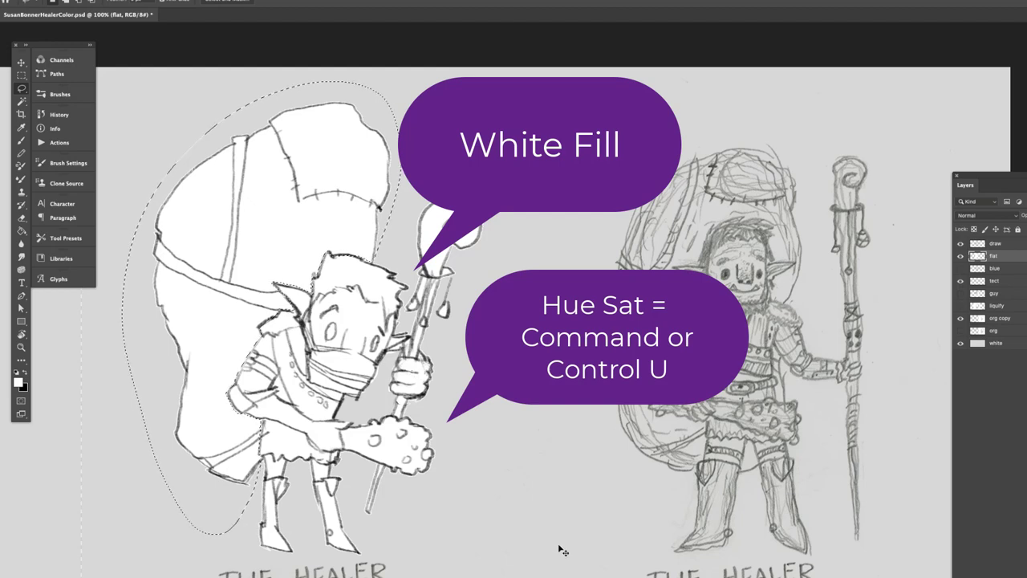
{"action": "key", "text": "super+u"}
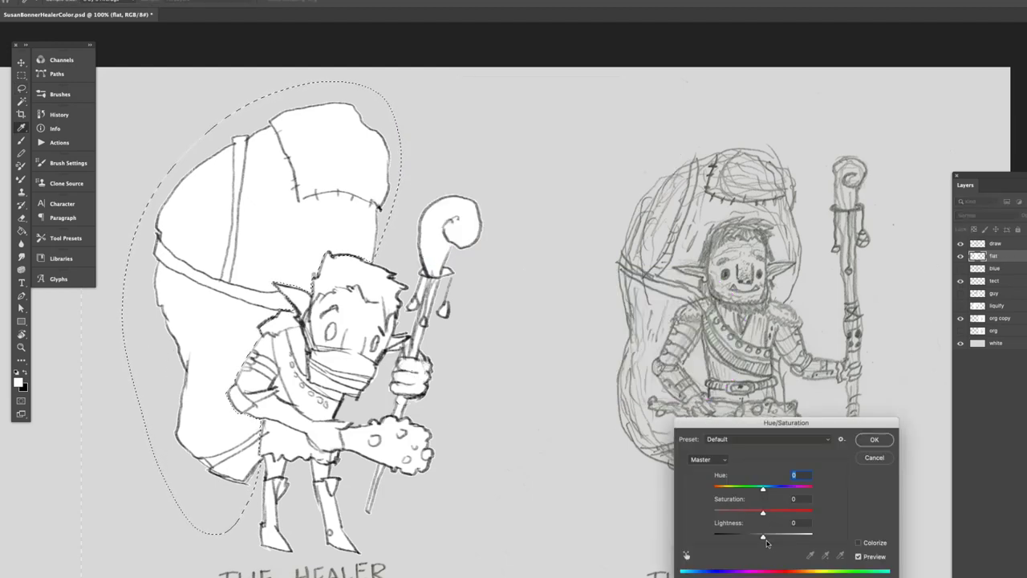
{"action": "left_click_drag", "start_coordinate": [764, 541], "coordinate": [749, 543]}
{"action": "left_click", "coordinate": [859, 543]}
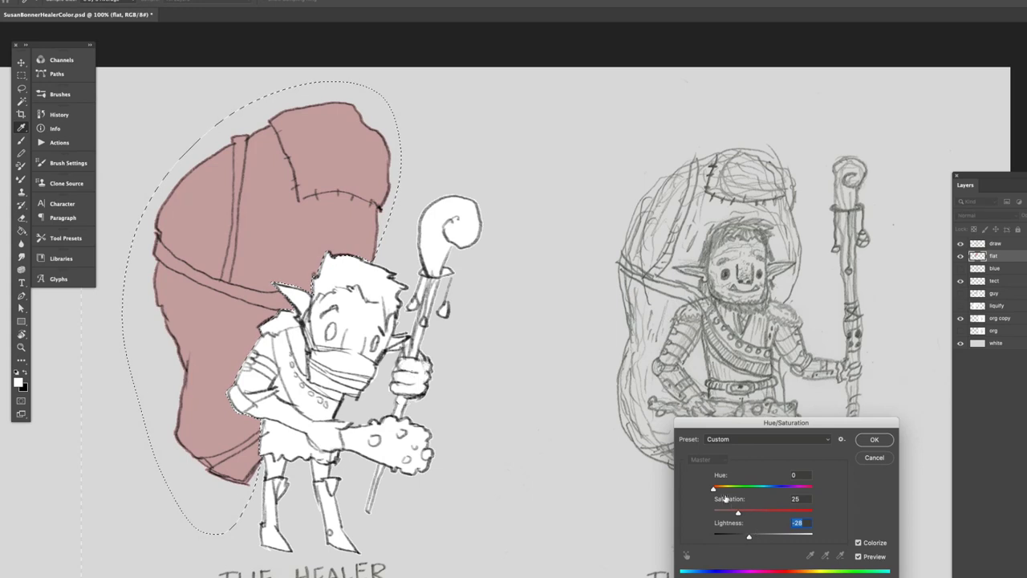
{"action": "left_click_drag", "start_coordinate": [714, 488], "coordinate": [750, 515]}
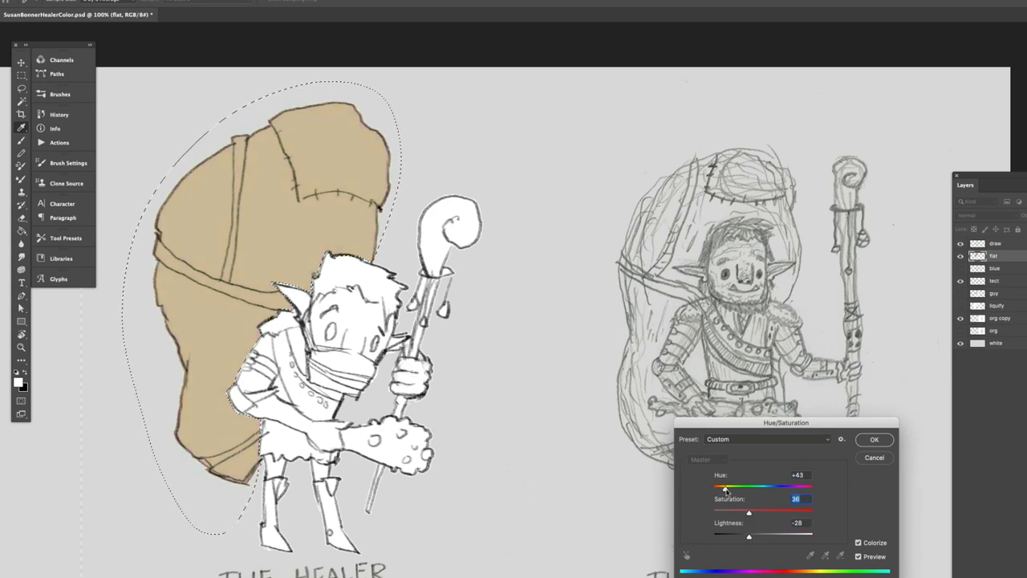
{"action": "left_click", "coordinate": [876, 440]}
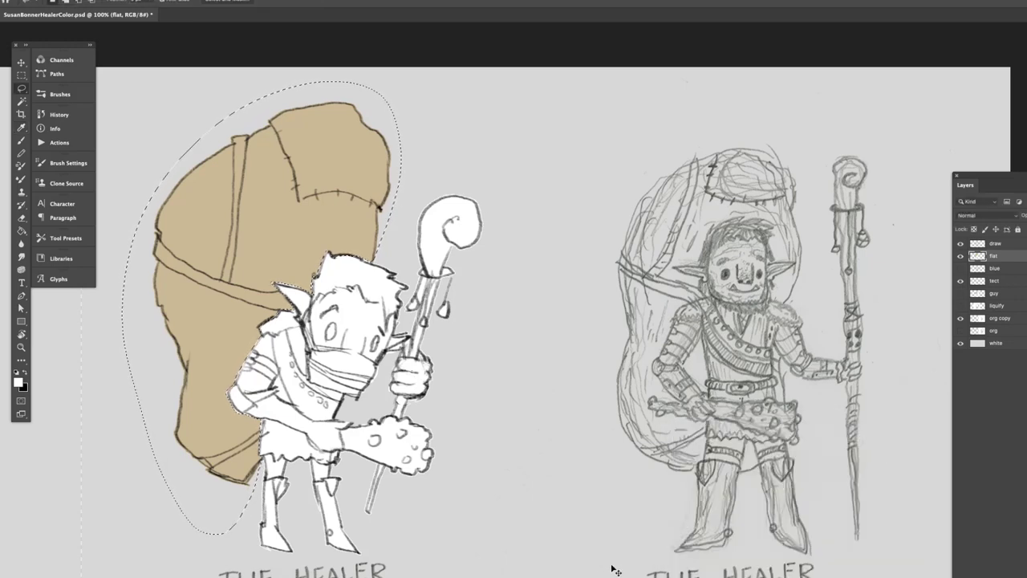
{"action": "key", "text": "ctrl+d"}
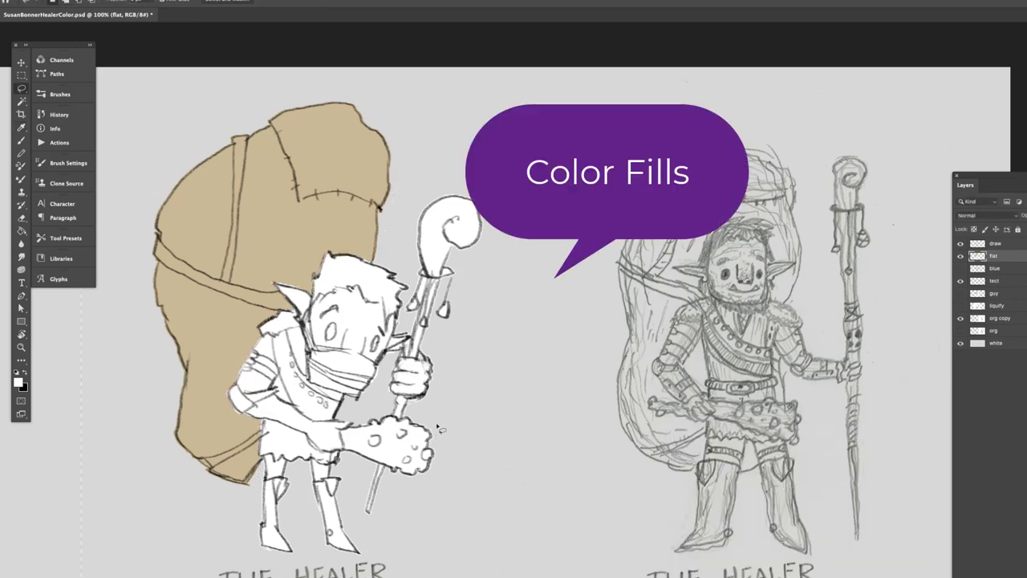
- Select the knobbed club and colorize it light green with Hue 79, Saturation 41 and Lightness -28
{"action": "mouse_move", "coordinate": [345, 449]}
{"action": "left_mouse_down"}
{"action": "mouse_move", "coordinate": [353, 464]}
{"action": "mouse_move", "coordinate": [381, 470]}
{"action": "mouse_move", "coordinate": [452, 441]}
{"action": "mouse_move", "coordinate": [419, 419]}
{"action": "mouse_move", "coordinate": [368, 411]}
{"action": "mouse_move", "coordinate": [346, 447]}
{"action": "left_mouse_up"}
{"action": "key", "text": "ctrl+u"}
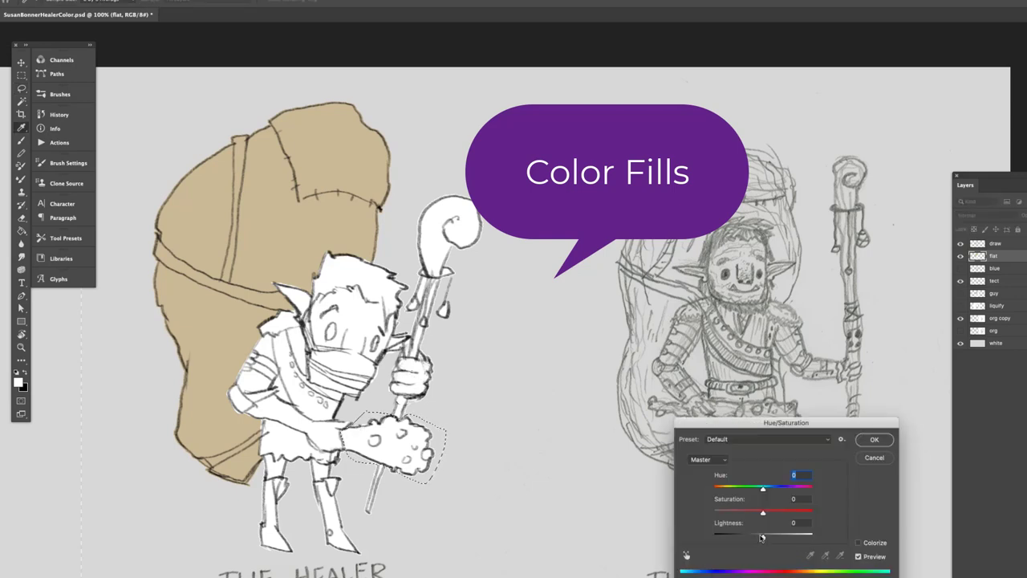
{"action": "left_click", "coordinate": [858, 543]}
{"action": "left_click_drag", "start_coordinate": [763, 535], "coordinate": [735, 490]}
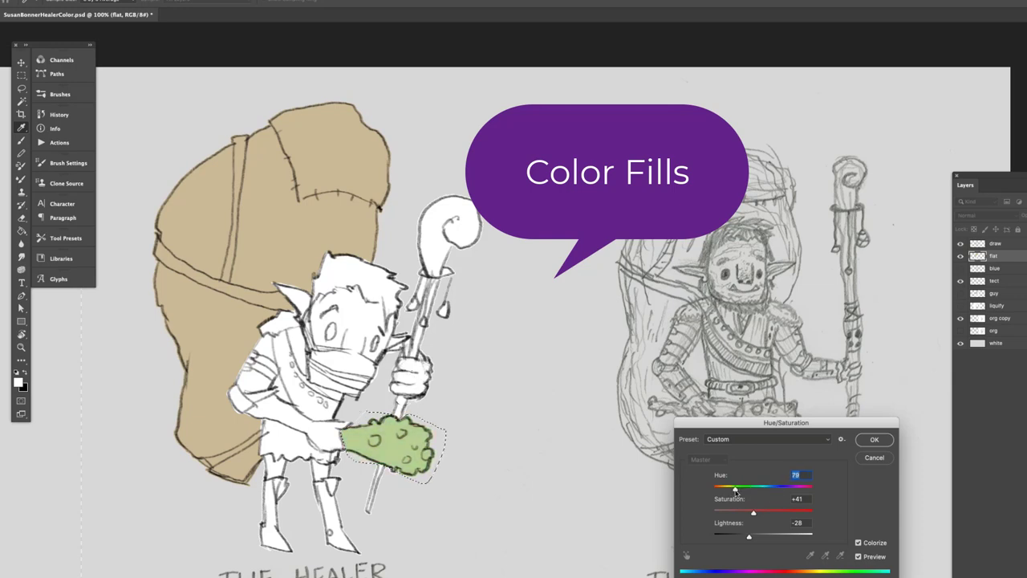
{"action": "left_click", "coordinate": [875, 439]}
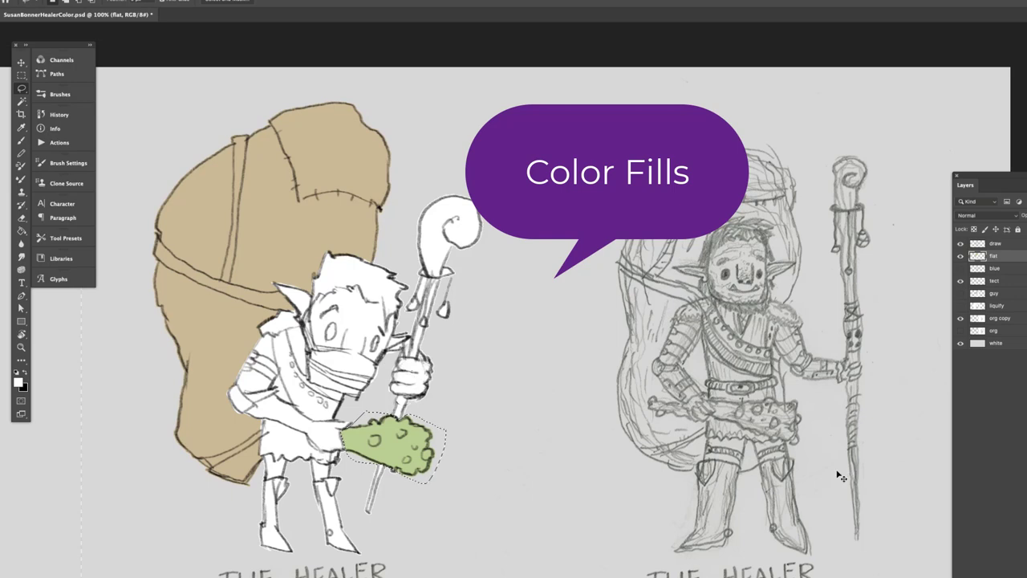
{"action": "key", "text": "ctrl+d"}
- Select all visible parts of the staff and colorize them dusty red with Hue 0, Saturation 25 and Lightness -23
{"action": "mouse_move", "coordinate": [378, 467]}
{"action": "left_mouse_down"}
{"action": "mouse_move", "coordinate": [358, 523]}
{"action": "mouse_move", "coordinate": [392, 480]}
{"action": "left_mouse_up"}
{"action": "mouse_move", "coordinate": [427, 302]}
{"action": "left_mouse_down"}
{"action": "mouse_move", "coordinate": [441, 277]}
{"action": "mouse_move", "coordinate": [416, 351]}
{"action": "left_mouse_up"}
{"action": "mouse_move", "coordinate": [429, 264]}
{"action": "left_mouse_down"}
{"action": "mouse_move", "coordinate": [414, 227]}
{"action": "mouse_move", "coordinate": [466, 166]}
{"action": "mouse_move", "coordinate": [474, 267]}
{"action": "mouse_move", "coordinate": [433, 277]}
{"action": "left_mouse_up"}
{"action": "key", "text": "ctrl+u"}
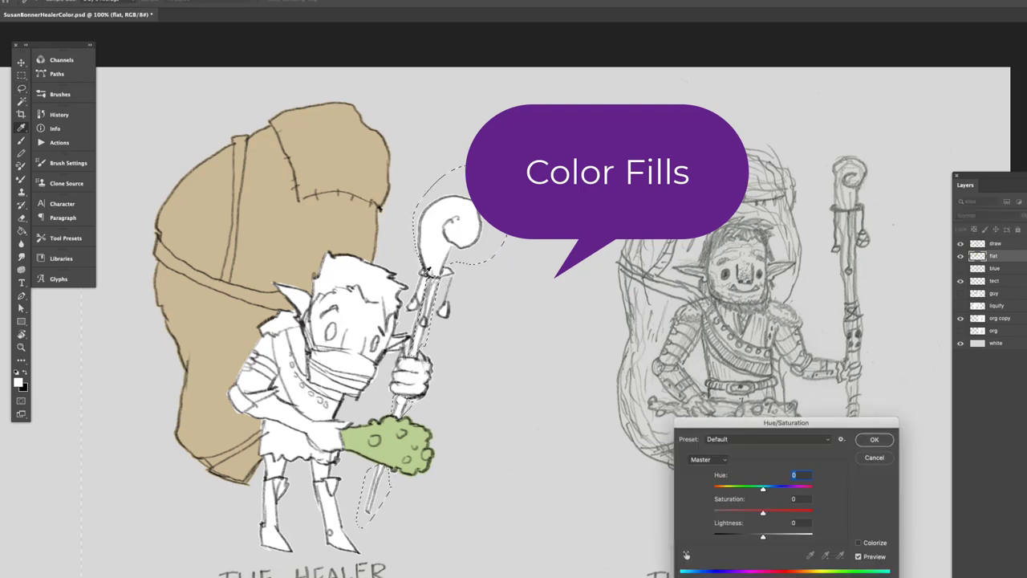
{"action": "left_click", "coordinate": [858, 542]}
{"action": "left_click_drag", "start_coordinate": [762, 536], "coordinate": [751, 536]}
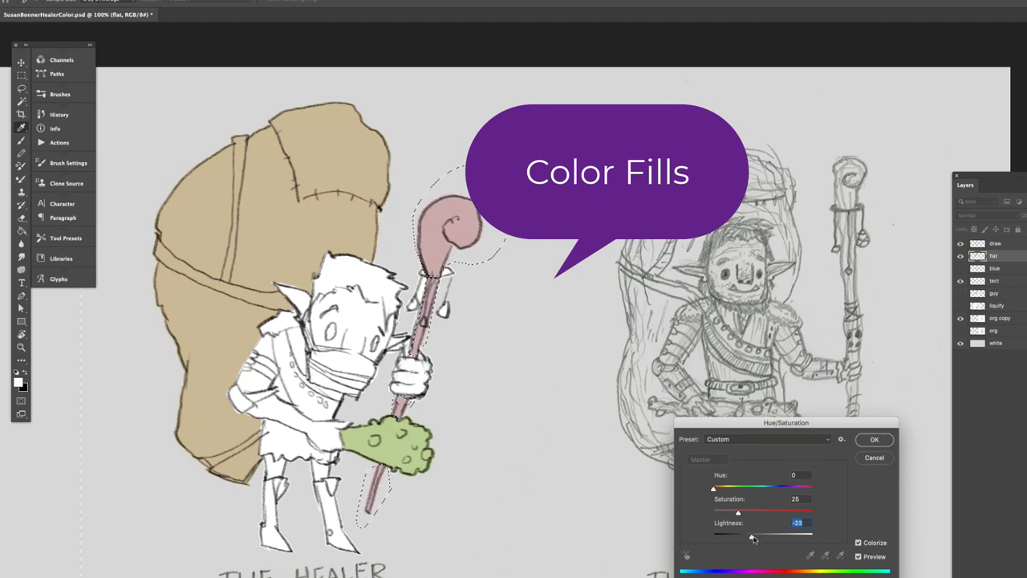
{"action": "left_click", "coordinate": [875, 440]}
{"action": "key", "text": "ctrl+d"}
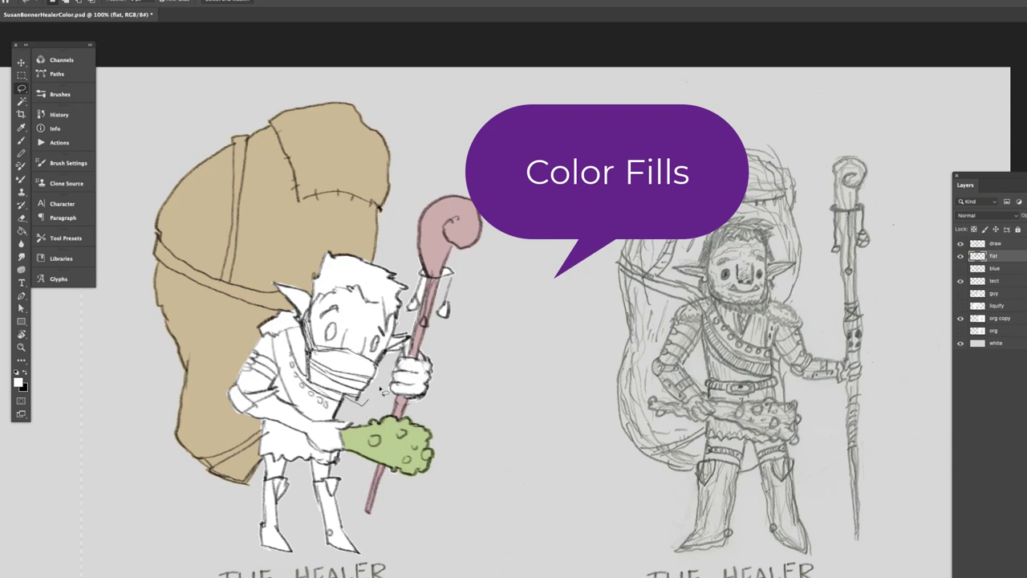
- Select the face mask and colorize it teal with Hue 178, Saturation 44 and Lightness -41
{"action": "left_click_drag", "start_coordinate": [384, 391], "coordinate": [382, 393]}
{"action": "key", "text": "ctrl+u"}
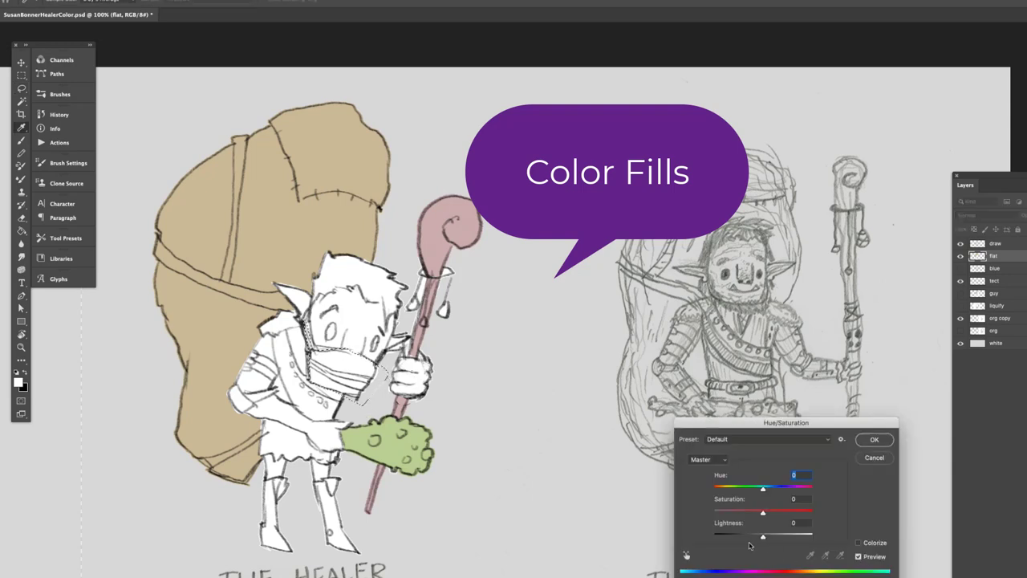
{"action": "left_click", "coordinate": [858, 543]}
{"action": "left_click_drag", "start_coordinate": [763, 536], "coordinate": [751, 537]}
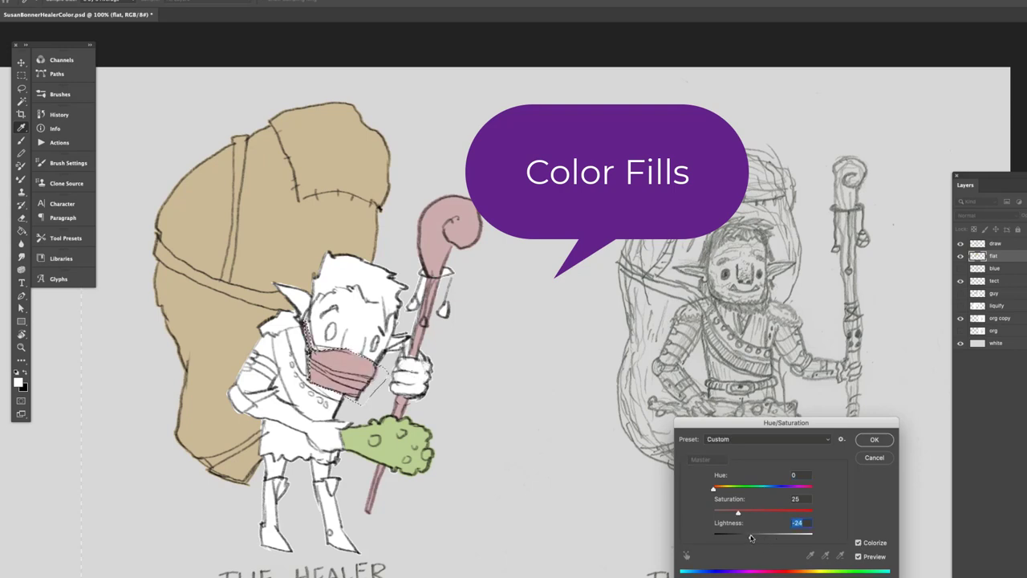
{"action": "left_click_drag", "start_coordinate": [715, 488], "coordinate": [765, 489]}
{"action": "left_click_drag", "start_coordinate": [751, 536], "coordinate": [763, 491]}
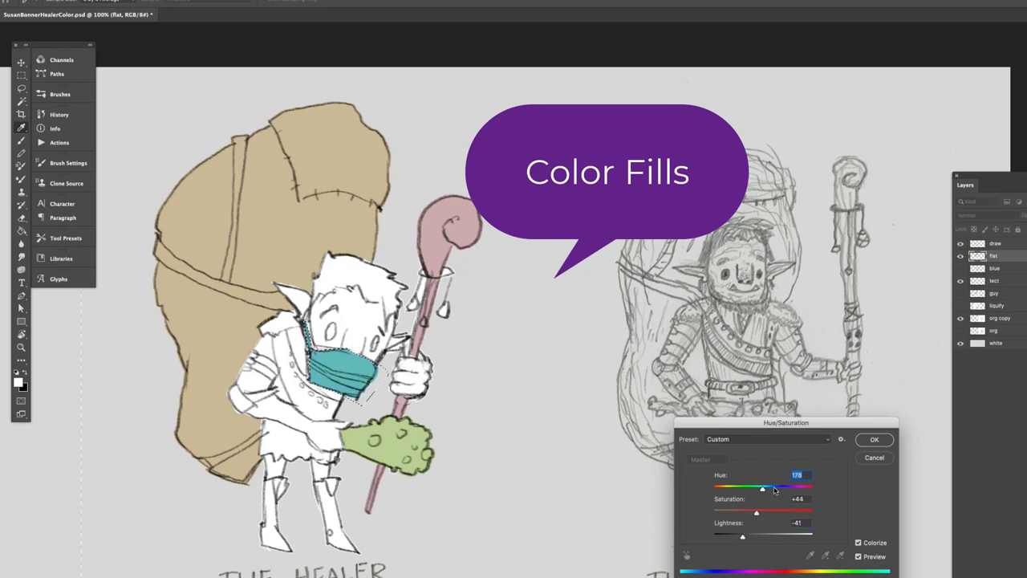
{"action": "left_click", "coordinate": [875, 439]}
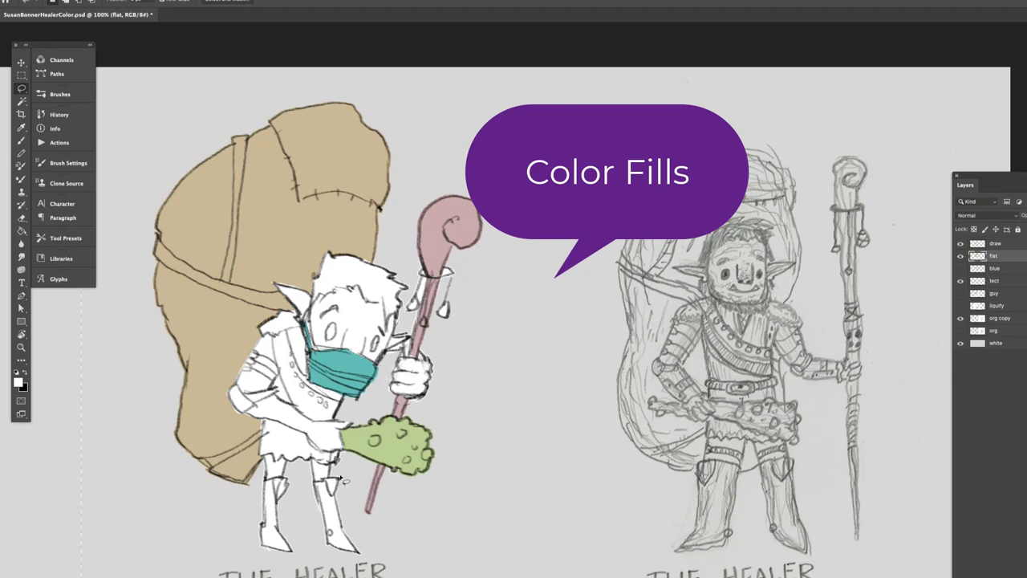
- Select both boots and colorize them dark green with Hue 158, Saturation 25 and Lightness -61
{"action": "mouse_move", "coordinate": [341, 478]}
{"action": "left_mouse_down"}
{"action": "mouse_move", "coordinate": [270, 482]}
{"action": "mouse_move", "coordinate": [251, 508]}
{"action": "mouse_move", "coordinate": [267, 566]}
{"action": "mouse_move", "coordinate": [361, 563]}
{"action": "mouse_move", "coordinate": [351, 512]}
{"action": "left_mouse_up"}
{"action": "key", "text": "ctrl+u"}
{"action": "left_click", "coordinate": [858, 542]}
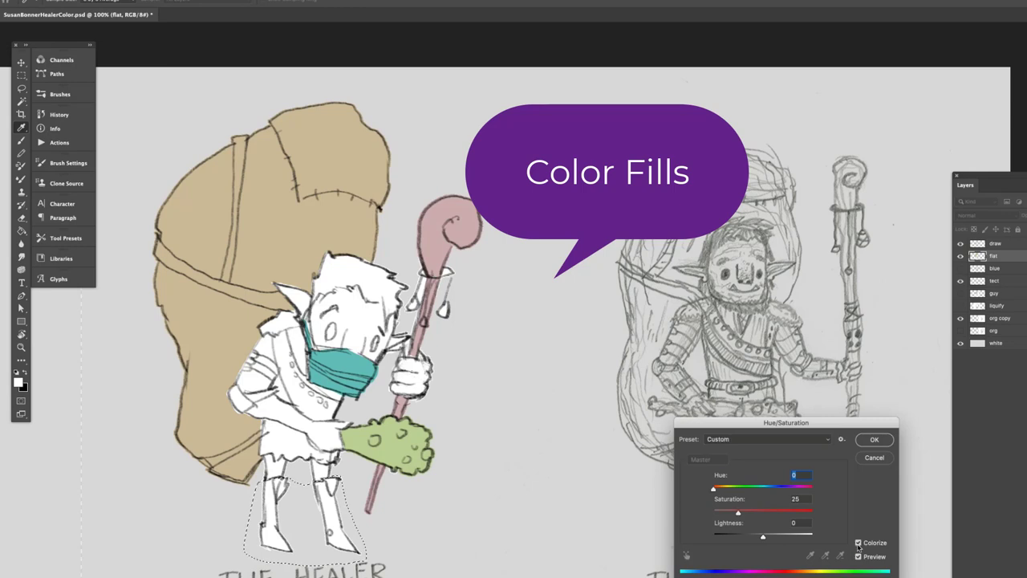
{"action": "left_click_drag", "start_coordinate": [763, 537], "coordinate": [753, 537]}
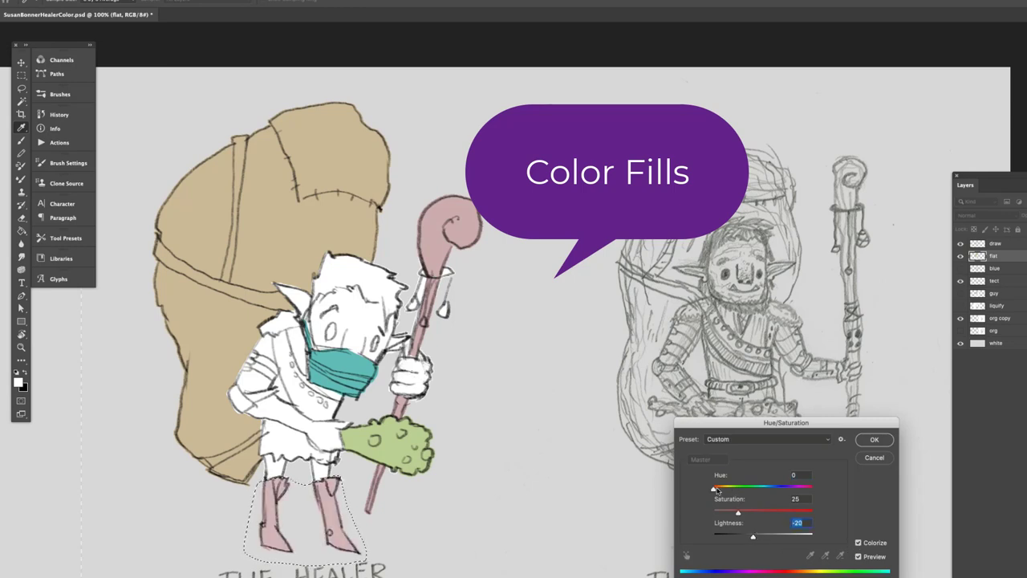
{"action": "left_click_drag", "start_coordinate": [716, 490], "coordinate": [745, 489]}
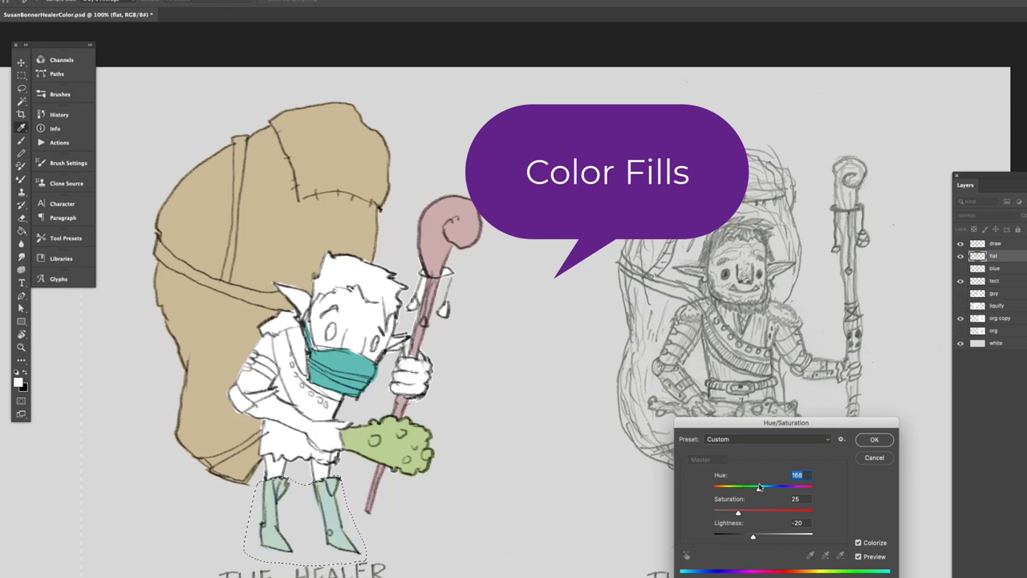
{"action": "left_click_drag", "start_coordinate": [760, 486], "coordinate": [756, 487]}
{"action": "left_click_drag", "start_coordinate": [753, 535], "coordinate": [732, 538]}
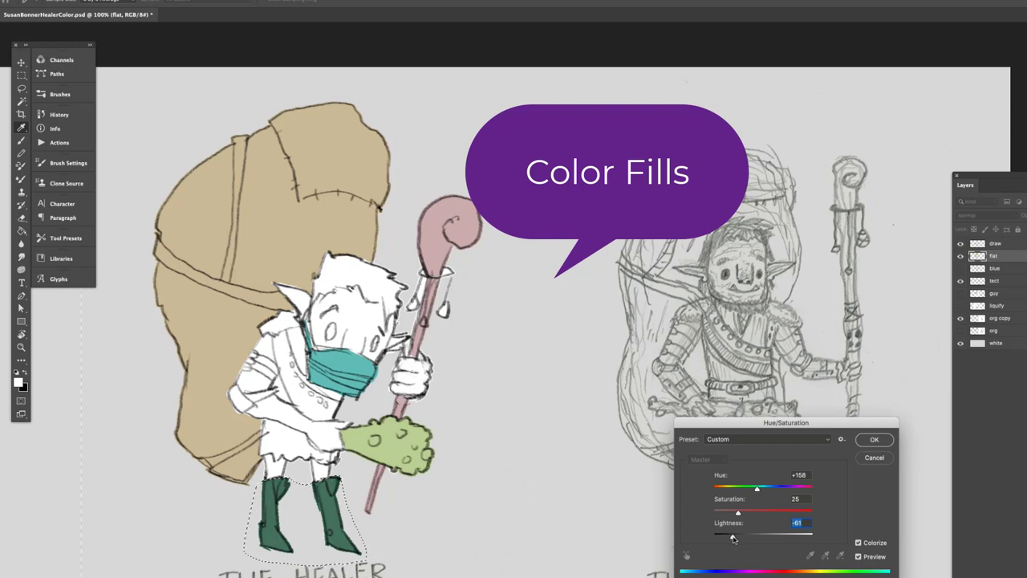
{"action": "left_click", "coordinate": [875, 440]}
{"action": "key", "text": "super+d"}
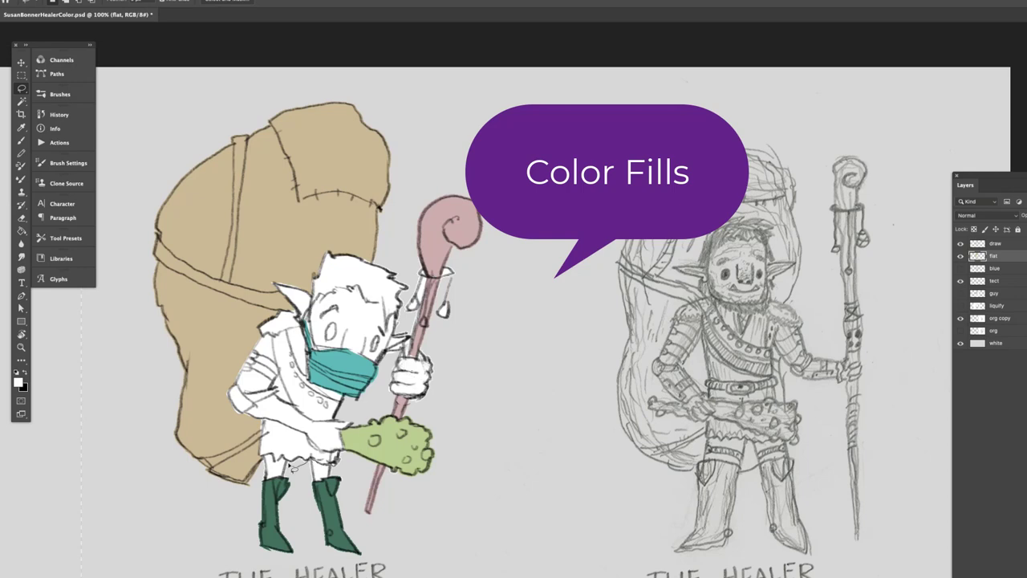
- Select the leggings between the tunic and boots and colorize them dark red with lowered Lightness
{"action": "mouse_move", "coordinate": [285, 462]}
{"action": "left_mouse_down"}
{"action": "mouse_move", "coordinate": [273, 456]}
{"action": "mouse_move", "coordinate": [265, 476]}
{"action": "mouse_move", "coordinate": [319, 484]}
{"action": "mouse_move", "coordinate": [341, 478]}
{"action": "mouse_move", "coordinate": [338, 466]}
{"action": "left_mouse_up"}
{"action": "key", "text": "ctrl+u"}
{"action": "left_click", "coordinate": [858, 543]}
{"action": "left_click_drag", "start_coordinate": [763, 536], "coordinate": [738, 536]}
{"action": "key", "text": "Return"}
{"action": "key", "text": "ctrl+d"}
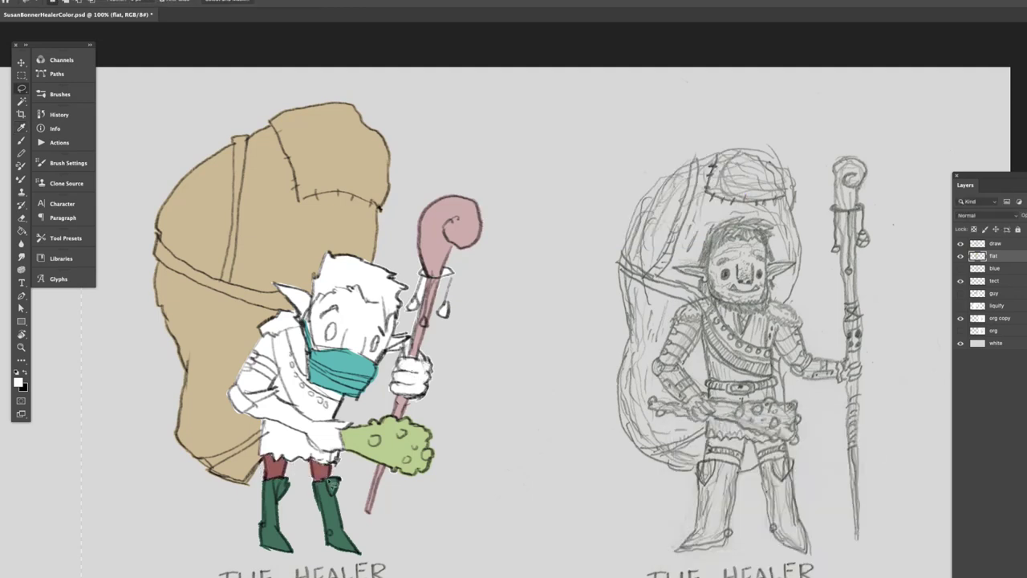
- Sample the leggings' dark red and brush it over the hand and forearm at the staff and around the edges of the face
{"action": "key", "text": "b"}
{"action": "left_click", "coordinate": [275, 467], "text": "alt"}
{"action": "left_click", "coordinate": [141, 2]}
{"action": "left_click", "coordinate": [140, 2]}
{"action": "mouse_move", "coordinate": [411, 365]}
{"action": "left_mouse_down"}
{"action": "mouse_move", "coordinate": [400, 384]}
{"action": "mouse_move", "coordinate": [392, 343]}
{"action": "mouse_move", "coordinate": [376, 358]}
{"action": "left_mouse_up"}
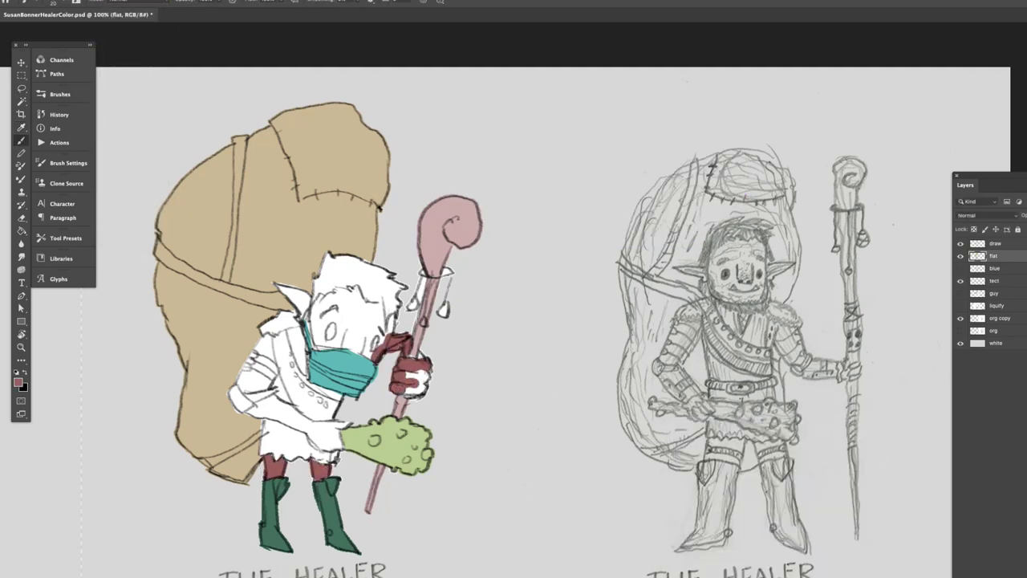
{"action": "mouse_move", "coordinate": [402, 394]}
{"action": "left_mouse_down"}
{"action": "mouse_move", "coordinate": [433, 390]}
{"action": "mouse_move", "coordinate": [426, 356]}
{"action": "left_mouse_up"}
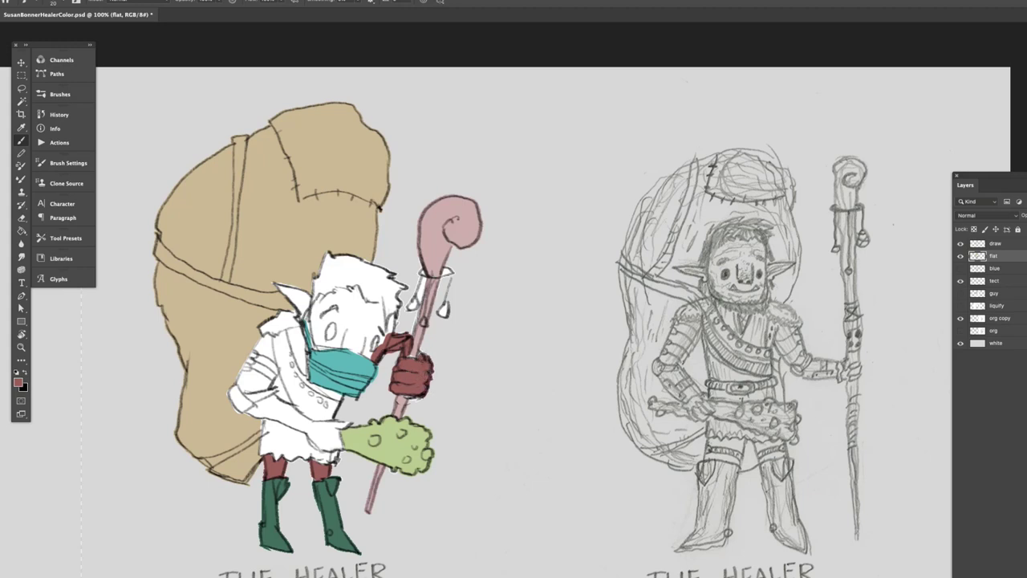
{"action": "mouse_move", "coordinate": [322, 339]}
{"action": "left_mouse_down"}
{"action": "mouse_move", "coordinate": [320, 347]}
{"action": "mouse_move", "coordinate": [306, 314]}
{"action": "mouse_move", "coordinate": [325, 323]}
{"action": "mouse_move", "coordinate": [326, 302]}
{"action": "mouse_move", "coordinate": [316, 305]}
{"action": "mouse_move", "coordinate": [351, 293]}
{"action": "mouse_move", "coordinate": [386, 320]}
{"action": "mouse_move", "coordinate": [390, 337]}
{"action": "mouse_move", "coordinate": [382, 329]}
{"action": "mouse_move", "coordinate": [373, 345]}
{"action": "left_mouse_up"}
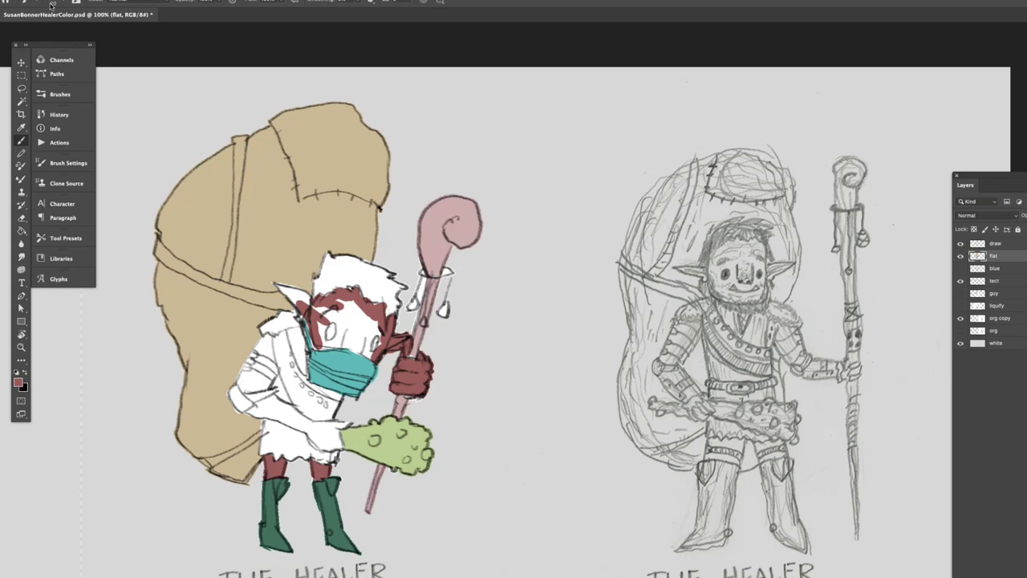
- Switch to the Hard Round Pressure Size brush and paint the ear, remaining face and exposed skin of the near arm and hand dark red
{"action": "left_click", "coordinate": [70, 5]}
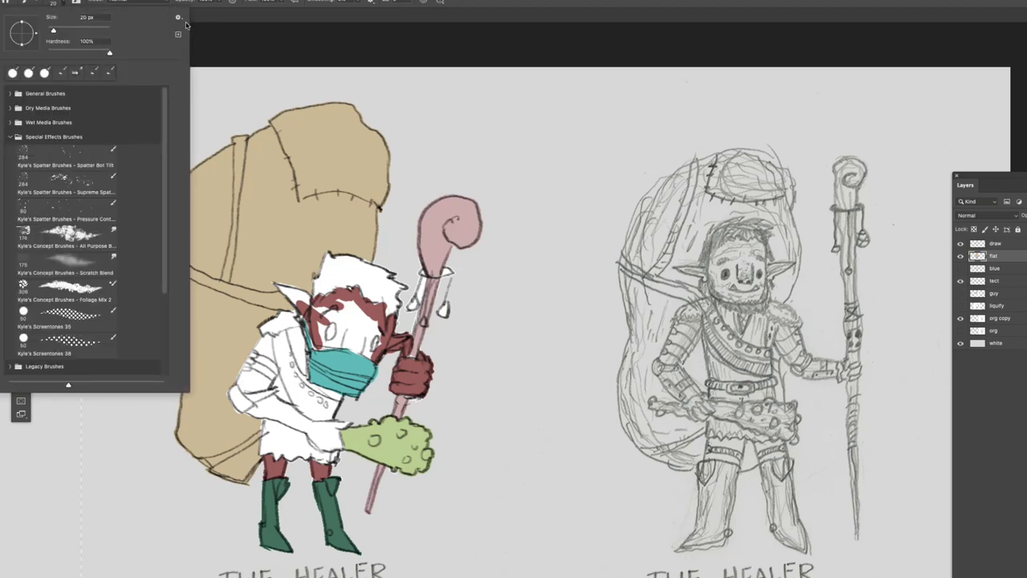
{"action": "left_click", "coordinate": [11, 95]}
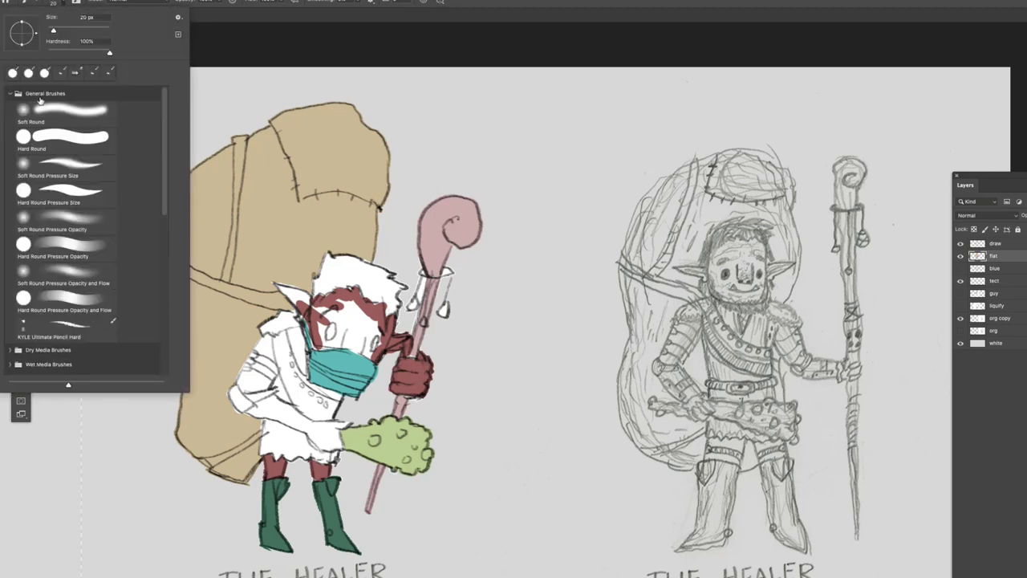
{"action": "left_click", "coordinate": [78, 195]}
{"action": "left_click", "coordinate": [520, 1]}
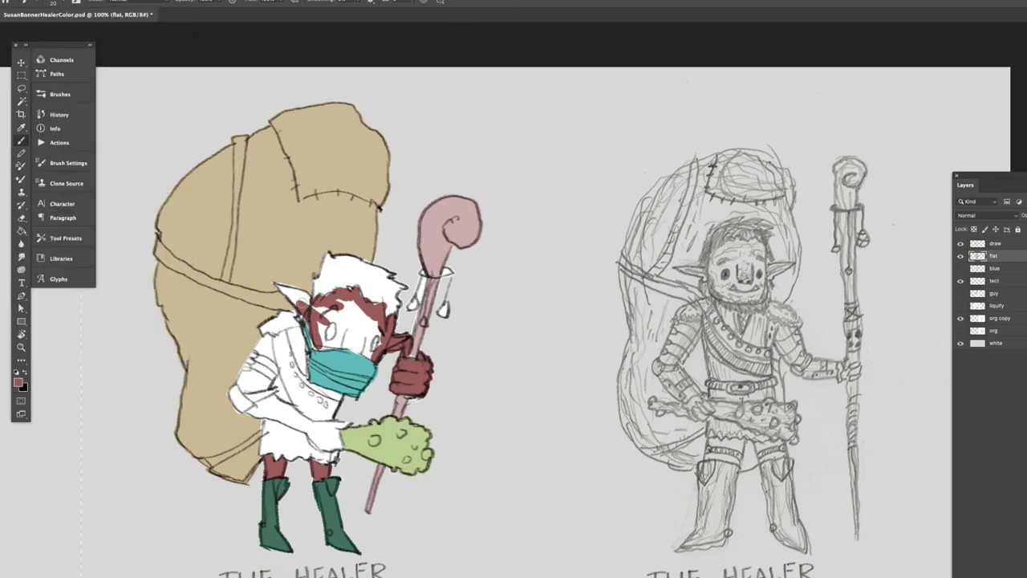
{"action": "mouse_move", "coordinate": [299, 298]}
{"action": "left_mouse_down"}
{"action": "mouse_move", "coordinate": [280, 288]}
{"action": "mouse_move", "coordinate": [315, 302]}
{"action": "mouse_move", "coordinate": [306, 295]}
{"action": "mouse_move", "coordinate": [318, 345]}
{"action": "mouse_move", "coordinate": [312, 332]}
{"action": "mouse_move", "coordinate": [373, 356]}
{"action": "mouse_move", "coordinate": [358, 327]}
{"action": "mouse_move", "coordinate": [372, 321]}
{"action": "mouse_move", "coordinate": [361, 315]}
{"action": "mouse_move", "coordinate": [323, 332]}
{"action": "left_mouse_up"}
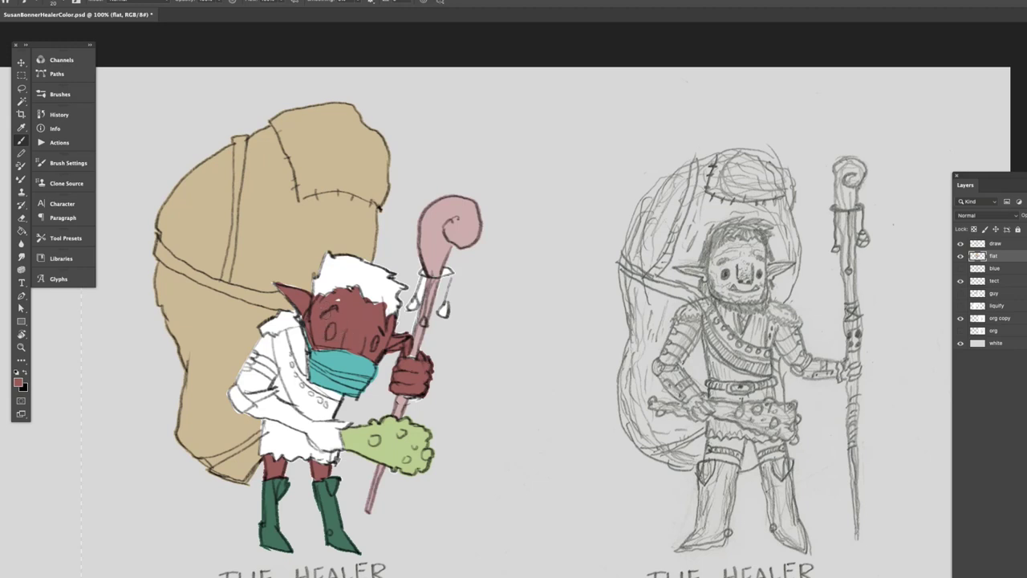
{"action": "mouse_move", "coordinate": [333, 425]}
{"action": "left_mouse_down"}
{"action": "mouse_move", "coordinate": [345, 422]}
{"action": "mouse_move", "coordinate": [334, 426]}
{"action": "mouse_move", "coordinate": [339, 449]}
{"action": "mouse_move", "coordinate": [337, 427]}
{"action": "mouse_move", "coordinate": [318, 435]}
{"action": "mouse_move", "coordinate": [331, 448]}
{"action": "mouse_move", "coordinate": [255, 411]}
{"action": "mouse_move", "coordinate": [245, 387]}
{"action": "mouse_move", "coordinate": [265, 337]}
{"action": "left_mouse_up"}
- Set the foreground color to brown #775231 and fill the hair with the Paint Bucket
{"action": "key", "text": "l"}
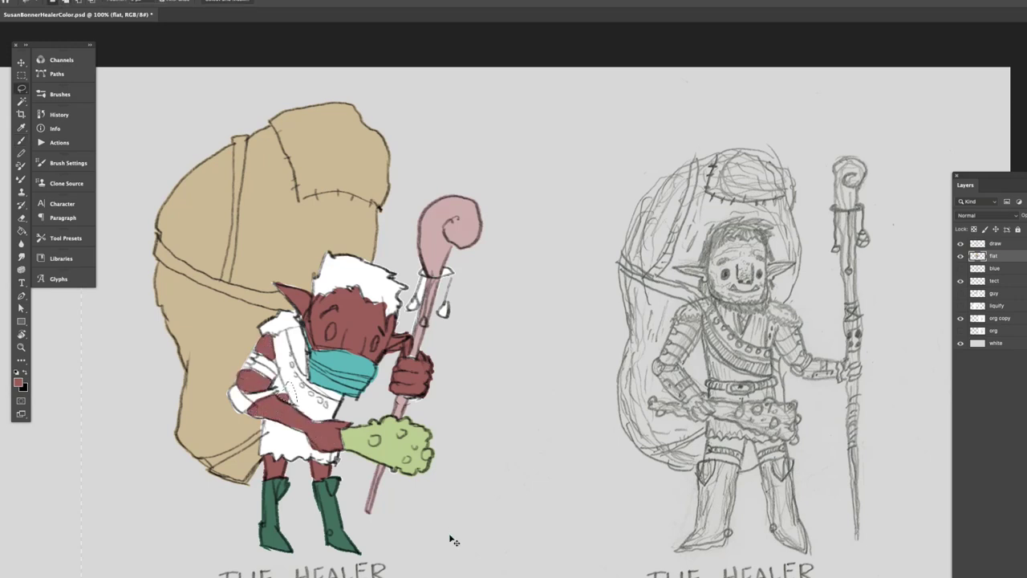
{"action": "left_click", "coordinate": [21, 383]}
{"action": "left_click", "coordinate": [380, 569]}
{"action": "left_click", "coordinate": [316, 519]}
{"action": "left_click", "coordinate": [465, 447]}
{"action": "key", "text": "g"}
{"action": "left_click", "coordinate": [392, 303]}
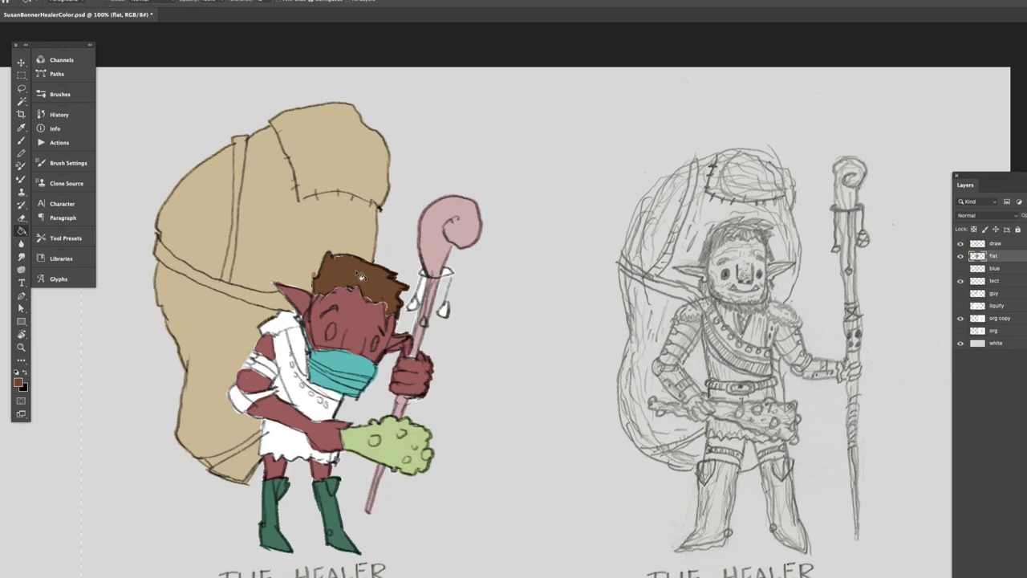
- Sample the face mask's teal as the basis for a darker teal foreground color and fill the tunic, sleeves and armband areas
{"action": "key", "text": "b"}
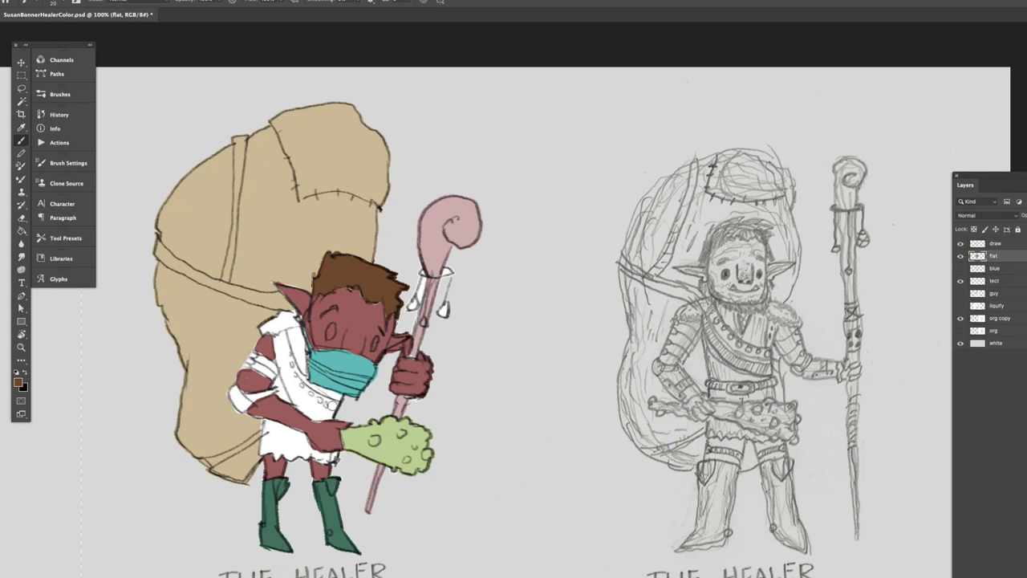
{"action": "left_click", "coordinate": [19, 383]}
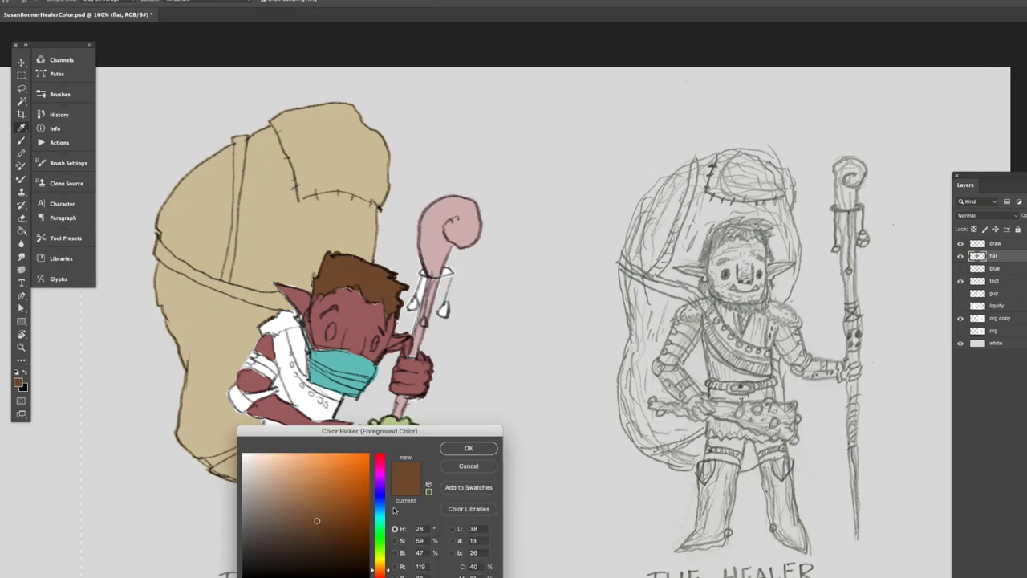
{"action": "mouse_move", "coordinate": [442, 428]}
{"action": "left_mouse_down"}
{"action": "mouse_move", "coordinate": [727, 393]}
{"action": "mouse_move", "coordinate": [712, 390]}
{"action": "left_mouse_up"}
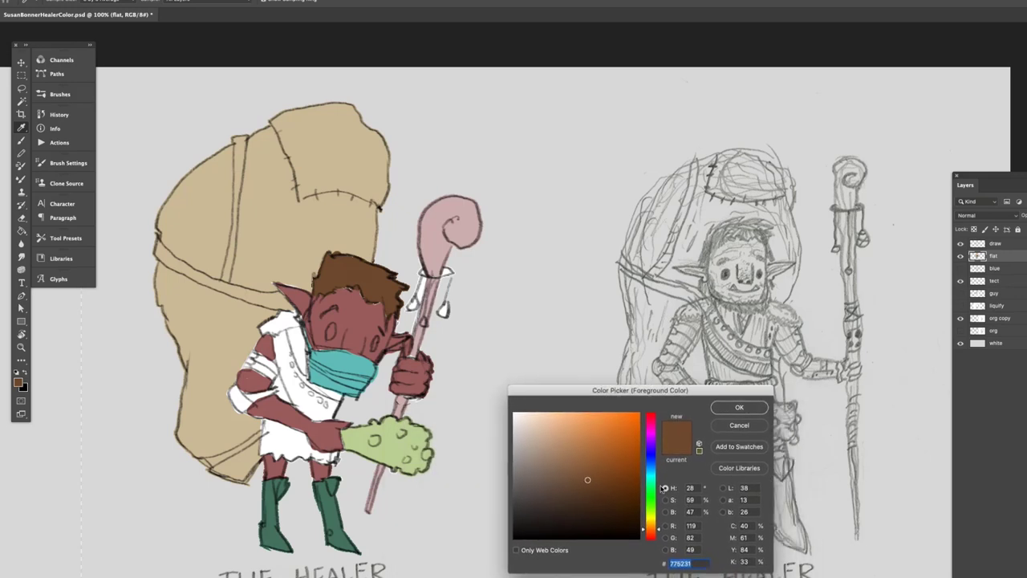
{"action": "left_click", "coordinate": [363, 374]}
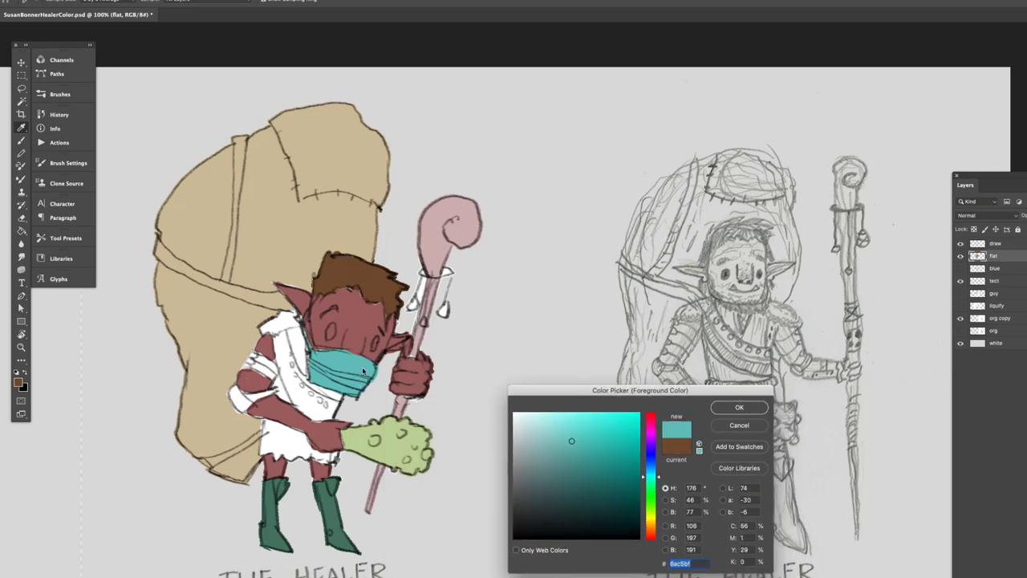
{"action": "left_click", "coordinate": [751, 408]}
{"action": "key", "text": "g"}
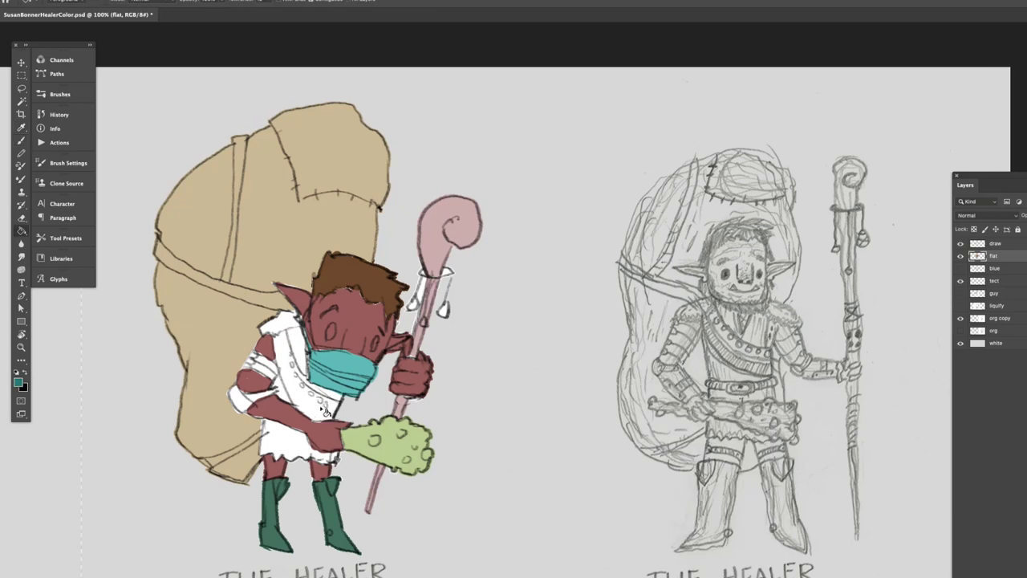
{"action": "left_click", "coordinate": [322, 410]}
{"action": "left_click", "coordinate": [294, 444]}
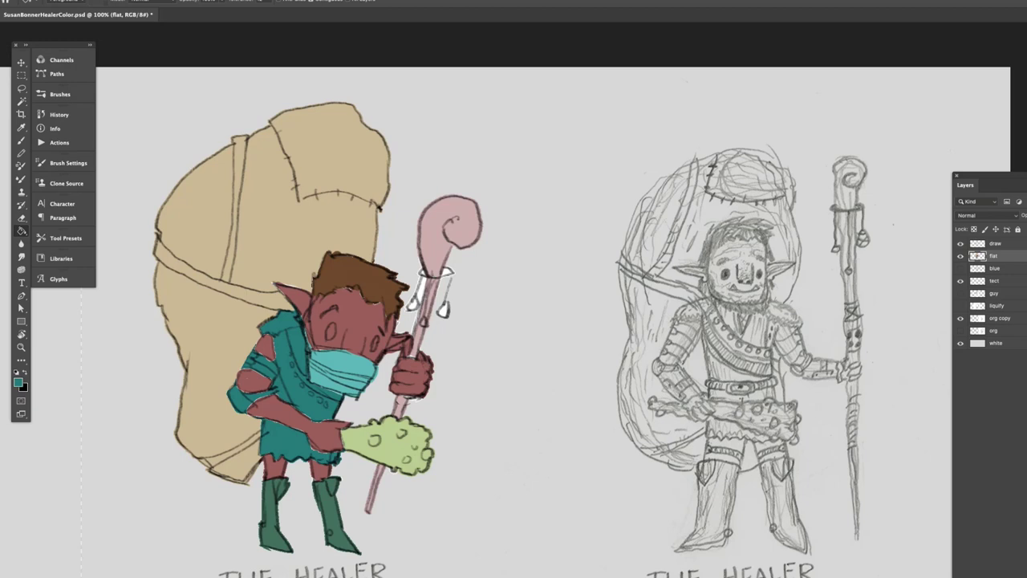
- Fill the staff's hanging tassels and cords with dark teal and brush in the remaining cord and bead details
{"action": "left_click", "coordinate": [445, 310]}
{"action": "left_click", "coordinate": [418, 307]}
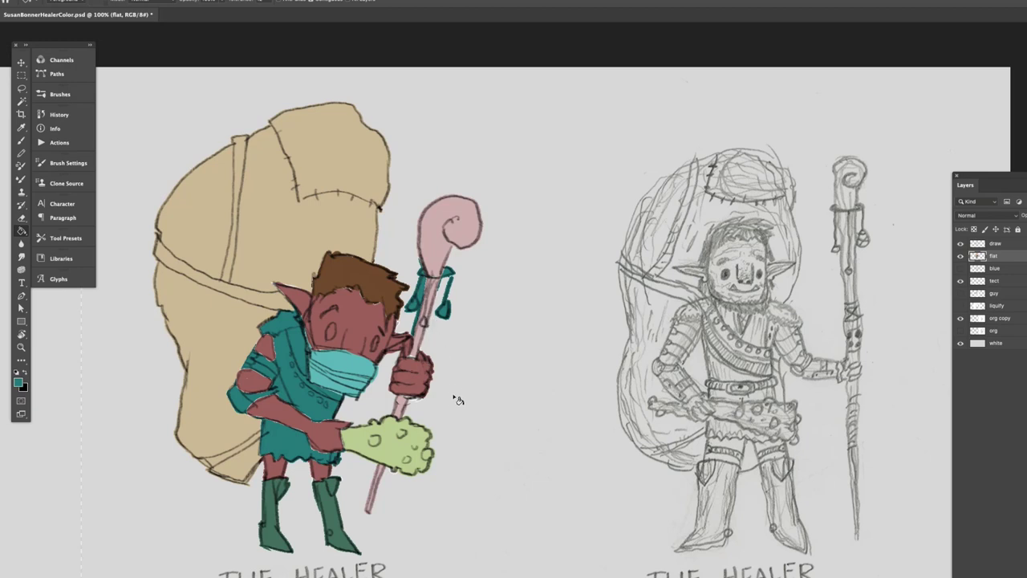
{"action": "key", "text": "b"}
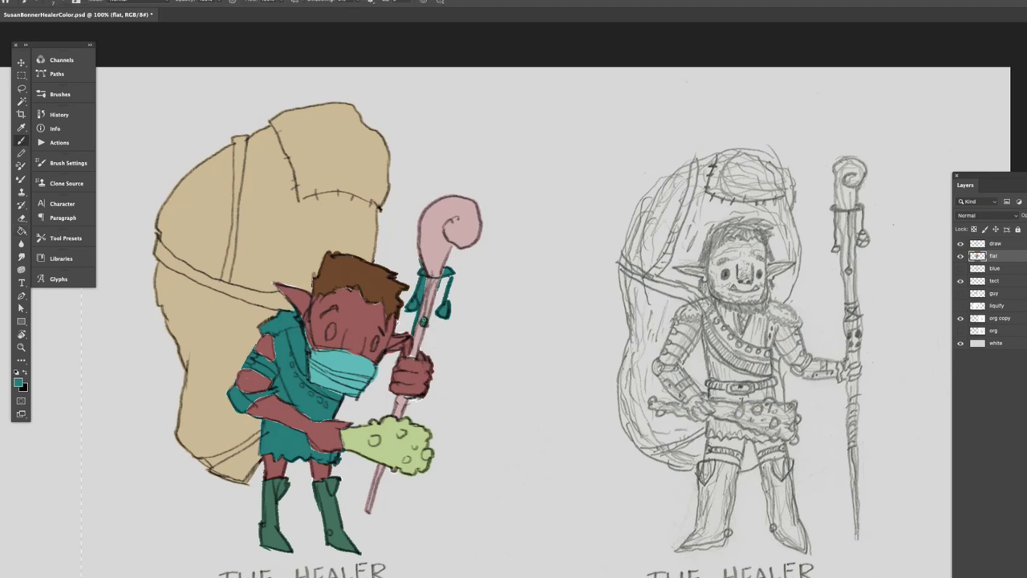
{"action": "left_click_drag", "start_coordinate": [426, 321], "coordinate": [430, 273]}
- Erase the excess color between the staff and its hanging cords, and save the document
{"action": "key", "text": "e"}
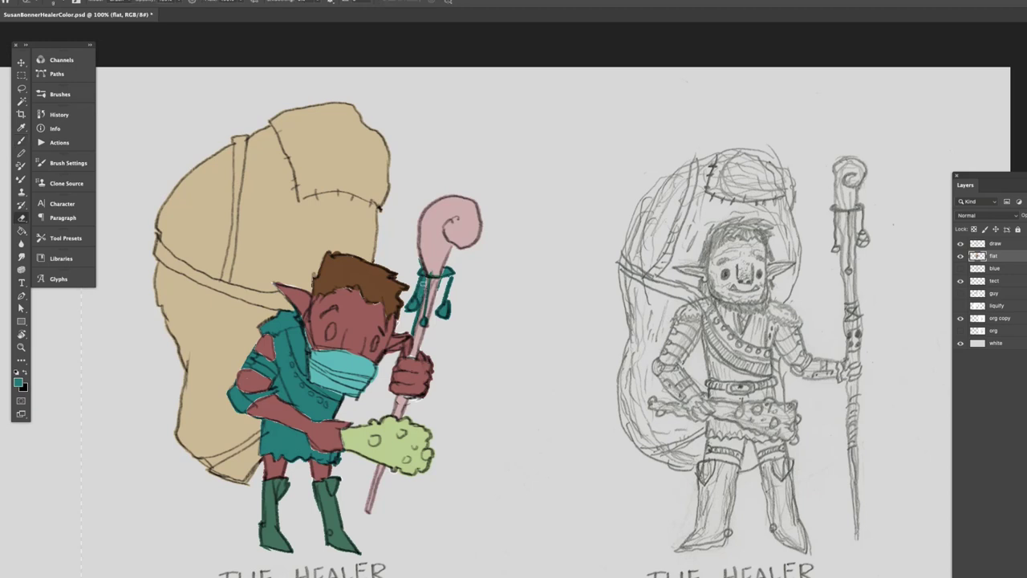
{"action": "left_click_drag", "start_coordinate": [424, 281], "coordinate": [414, 329]}
{"action": "left_click", "coordinate": [77, 0]}
{"action": "left_click", "coordinate": [77, 0]}
{"action": "left_click", "coordinate": [77, 0]}
{"action": "left_click", "coordinate": [81, 76]}
{"action": "key", "text": "space"}
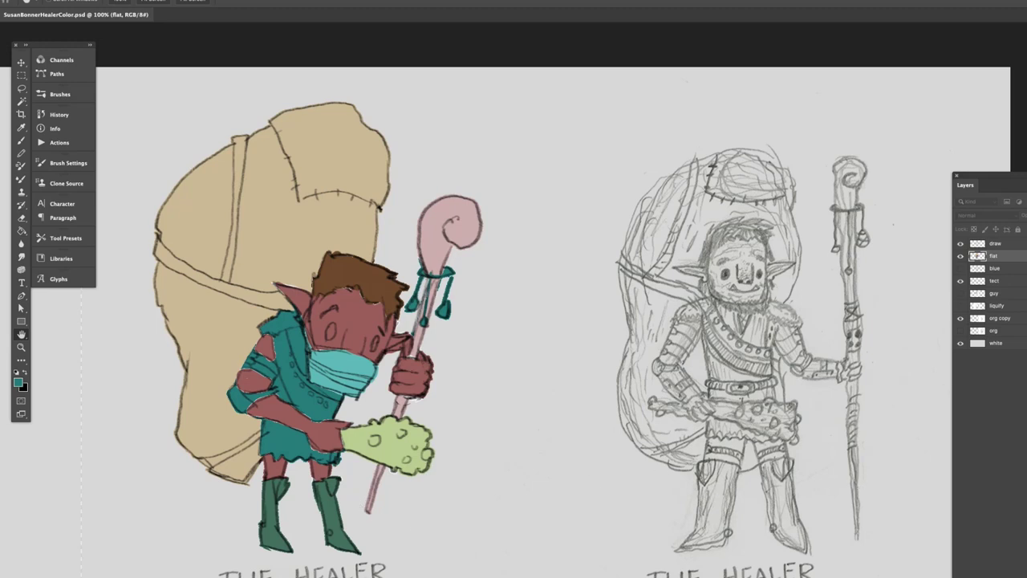
- Lasso the shadow areas facing away from the upper-right light across the backpack, head, body, legs, hand, club and staff
{"action": "key", "text": "e"}
{"action": "key", "text": "l"}
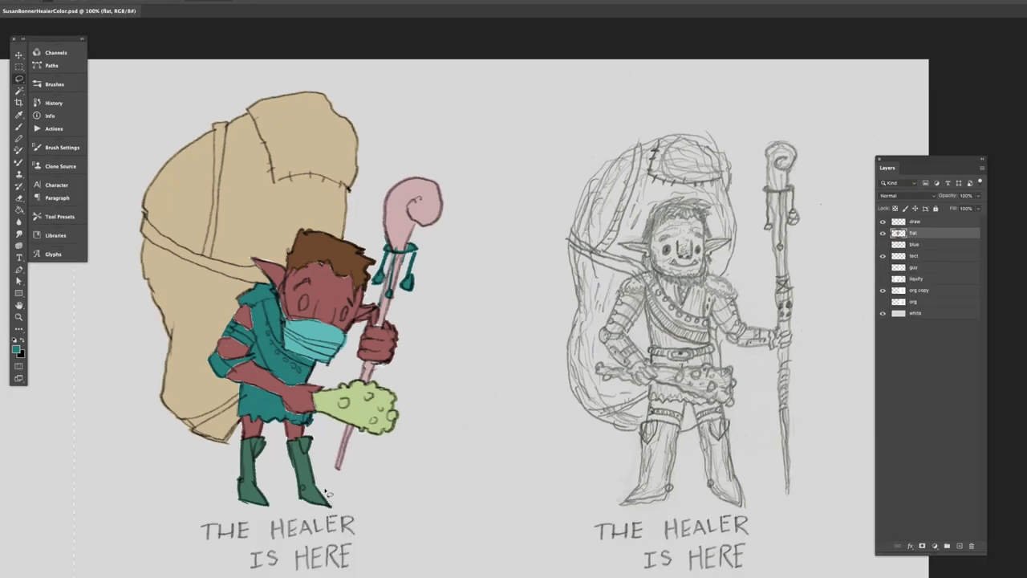
{"action": "mouse_move", "coordinate": [327, 493]}
{"action": "left_mouse_down"}
{"action": "mouse_move", "coordinate": [276, 435]}
{"action": "mouse_move", "coordinate": [264, 396]}
{"action": "left_mouse_up"}
{"action": "mouse_move", "coordinate": [264, 392]}
{"action": "left_mouse_down"}
{"action": "mouse_move", "coordinate": [234, 353]}
{"action": "mouse_move", "coordinate": [257, 287]}
{"action": "mouse_move", "coordinate": [238, 280]}
{"action": "mouse_move", "coordinate": [187, 192]}
{"action": "mouse_move", "coordinate": [213, 111]}
{"action": "mouse_move", "coordinate": [162, 125]}
{"action": "mouse_move", "coordinate": [113, 351]}
{"action": "mouse_move", "coordinate": [161, 485]}
{"action": "mouse_move", "coordinate": [201, 495]}
{"action": "mouse_move", "coordinate": [239, 526]}
{"action": "mouse_move", "coordinate": [338, 538]}
{"action": "mouse_move", "coordinate": [347, 507]}
{"action": "left_mouse_up"}
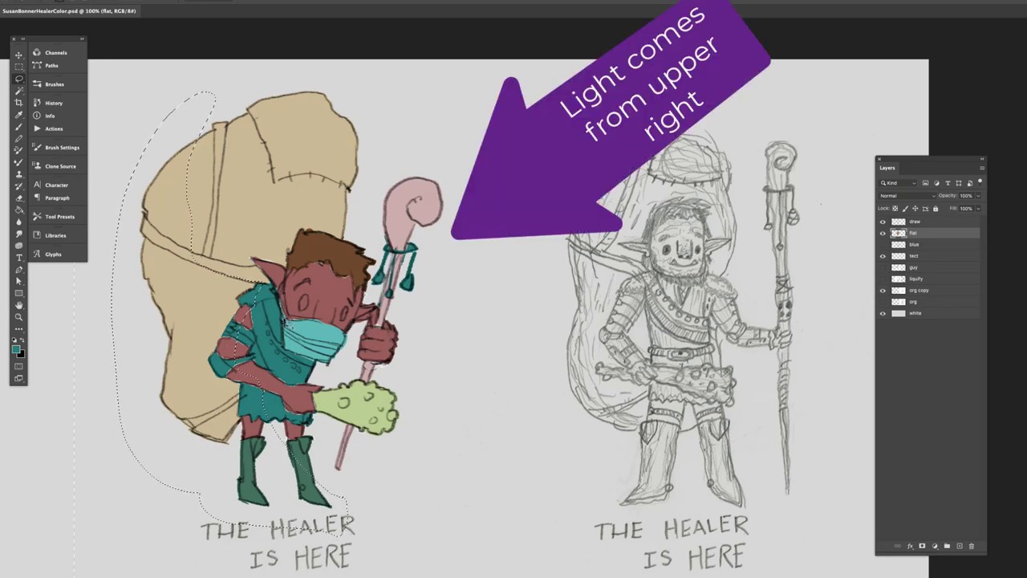
{"action": "mouse_move", "coordinate": [271, 297]}
{"action": "left_mouse_down"}
{"action": "mouse_move", "coordinate": [292, 379]}
{"action": "mouse_move", "coordinate": [324, 371]}
{"action": "mouse_move", "coordinate": [297, 358]}
{"action": "mouse_move", "coordinate": [282, 326]}
{"action": "mouse_move", "coordinate": [284, 312]}
{"action": "mouse_move", "coordinate": [297, 318]}
{"action": "mouse_move", "coordinate": [315, 252]}
{"action": "mouse_move", "coordinate": [305, 233]}
{"action": "mouse_move", "coordinate": [290, 267]}
{"action": "mouse_move", "coordinate": [263, 265]}
{"action": "mouse_move", "coordinate": [282, 312]}
{"action": "left_mouse_up"}
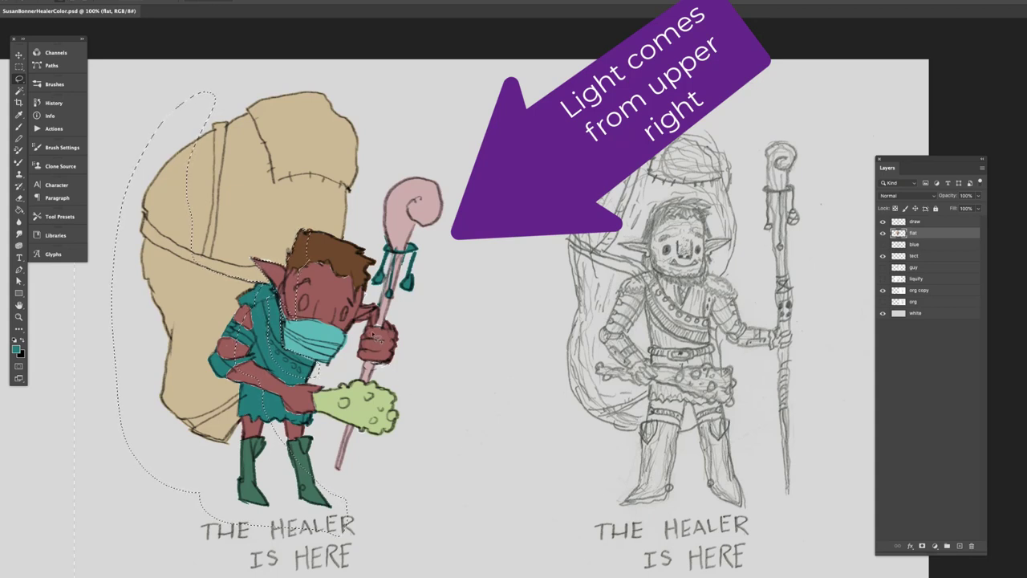
{"action": "left_click_drag", "start_coordinate": [377, 339], "coordinate": [370, 367]}
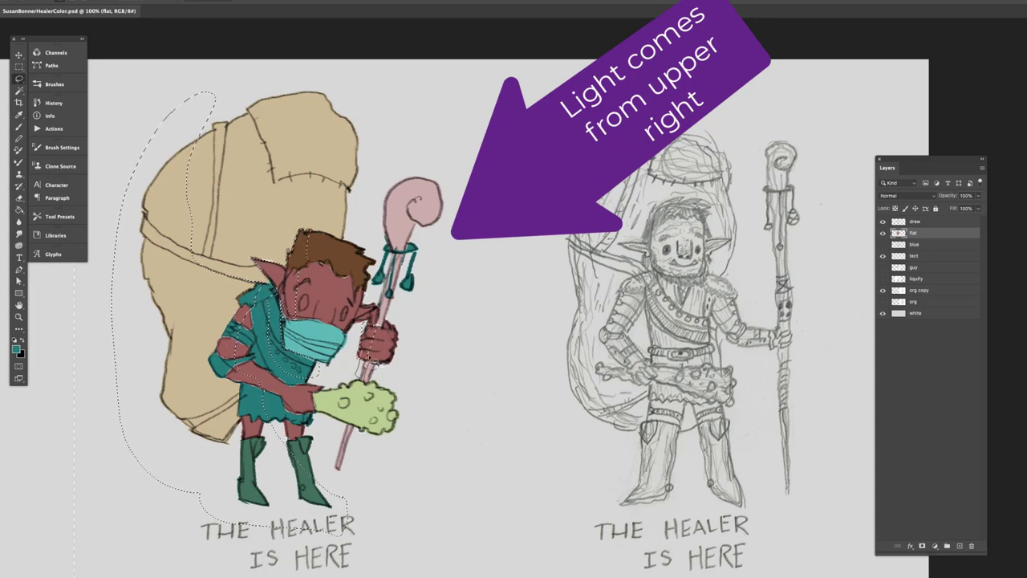
{"action": "mouse_move", "coordinate": [350, 426]}
{"action": "left_mouse_down"}
{"action": "mouse_move", "coordinate": [344, 452]}
{"action": "mouse_move", "coordinate": [337, 431]}
{"action": "mouse_move", "coordinate": [373, 422]}
{"action": "mouse_move", "coordinate": [267, 392]}
{"action": "mouse_move", "coordinate": [289, 416]}
{"action": "mouse_move", "coordinate": [393, 444]}
{"action": "mouse_move", "coordinate": [399, 423]}
{"action": "left_mouse_up"}
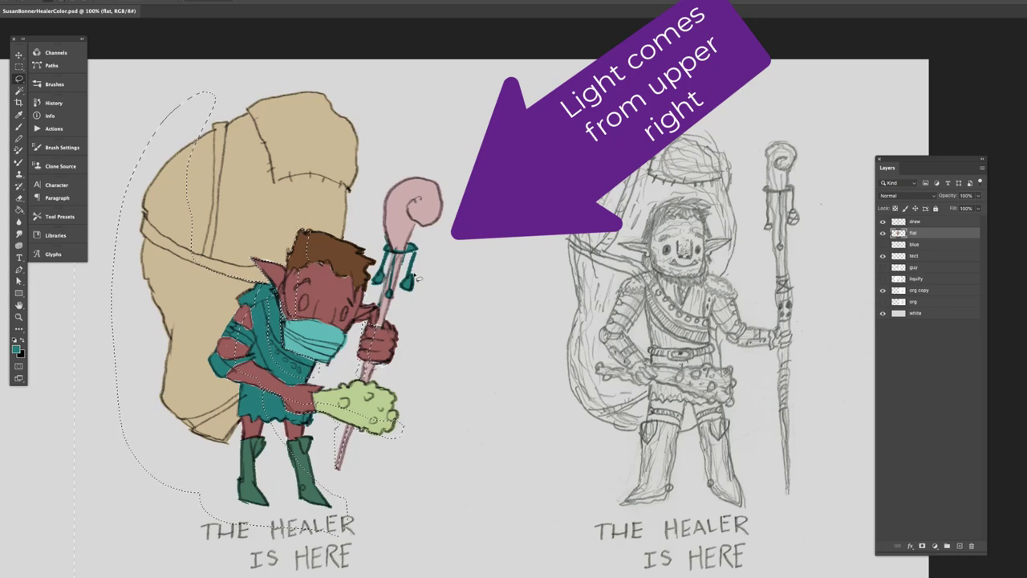
{"action": "mouse_move", "coordinate": [391, 313]}
{"action": "left_mouse_down"}
{"action": "mouse_move", "coordinate": [416, 167]}
{"action": "mouse_move", "coordinate": [377, 286]}
{"action": "mouse_move", "coordinate": [379, 309]}
{"action": "mouse_move", "coordinate": [376, 277]}
{"action": "mouse_move", "coordinate": [359, 290]}
{"action": "mouse_move", "coordinate": [336, 371]}
{"action": "mouse_move", "coordinate": [380, 300]}
{"action": "left_mouse_up"}
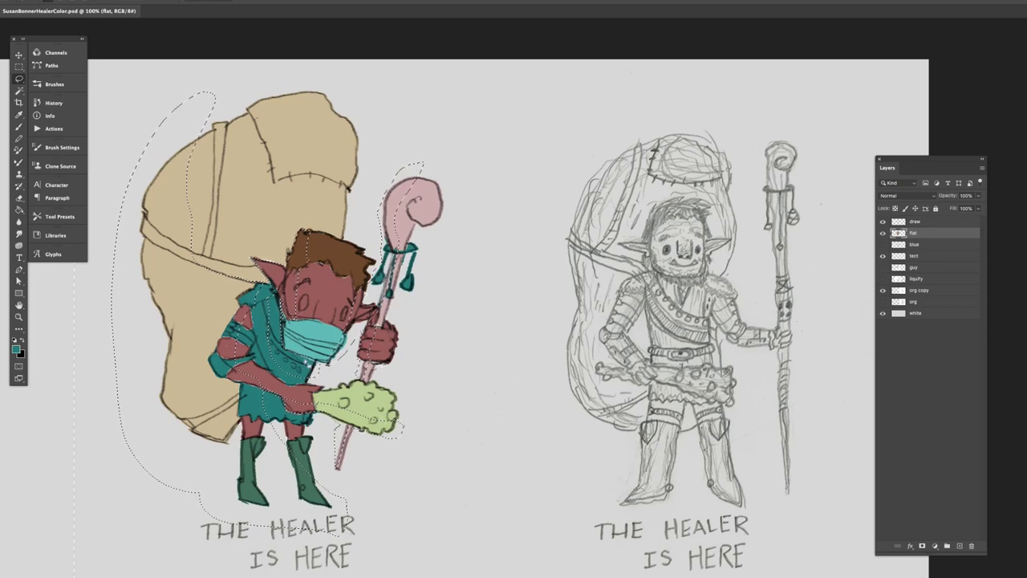
- Add a Curves adjustment layer from the shadow selection, pull the RGB curve's midtones down to darken it, and clip it to the flat layer
{"action": "left_click", "coordinate": [935, 545]}
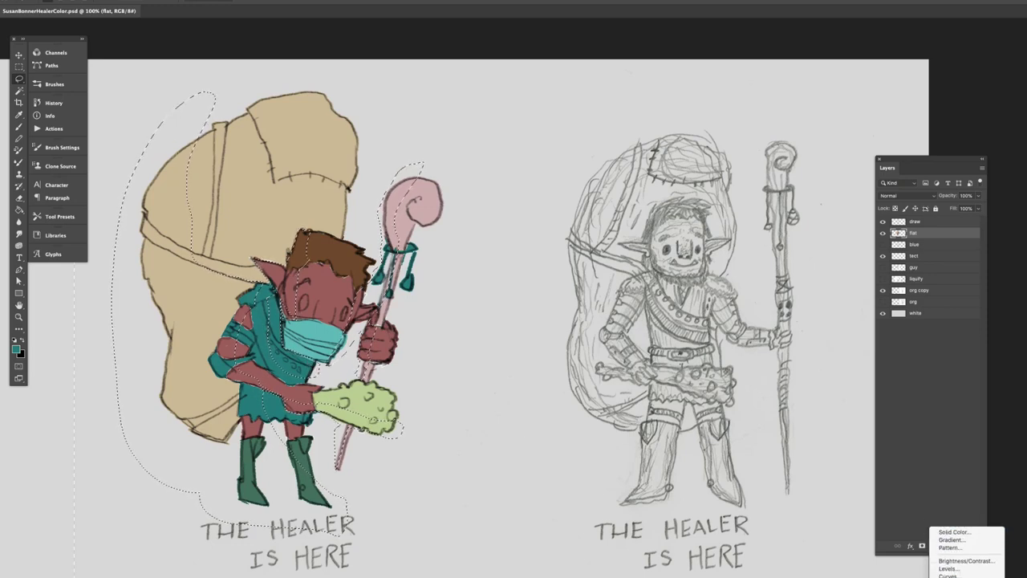
{"action": "left_click", "coordinate": [953, 568]}
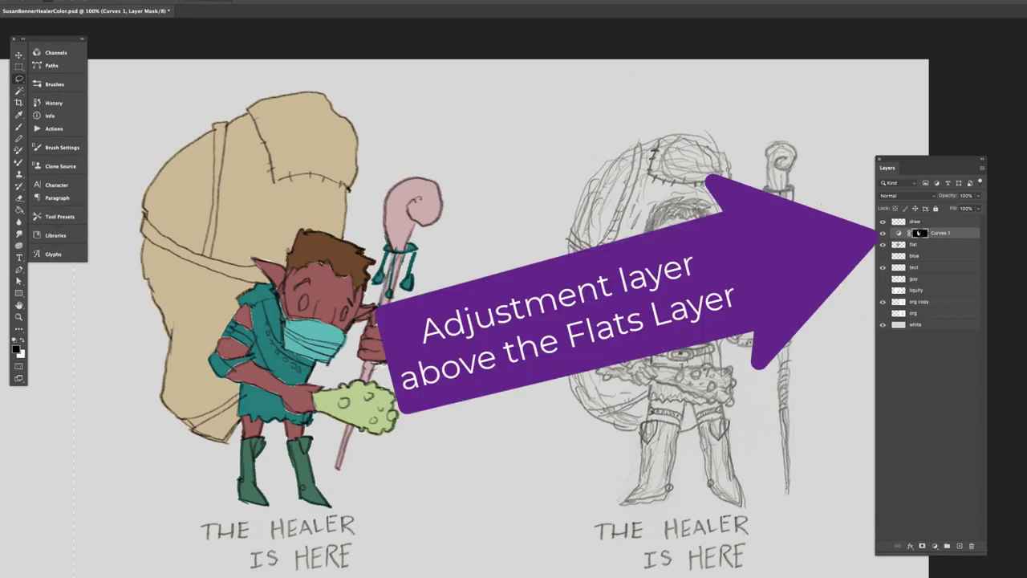
{"action": "left_click_drag", "start_coordinate": [185, 572], "coordinate": [511, 240]}
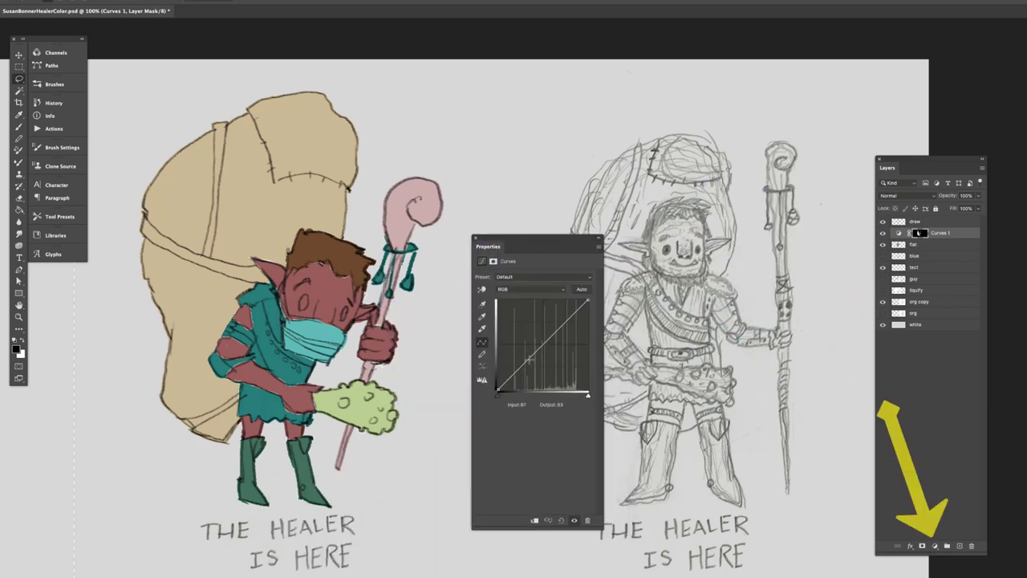
{"action": "left_click_drag", "start_coordinate": [535, 353], "coordinate": [541, 366]}
{"action": "left_click", "coordinate": [535, 520]}
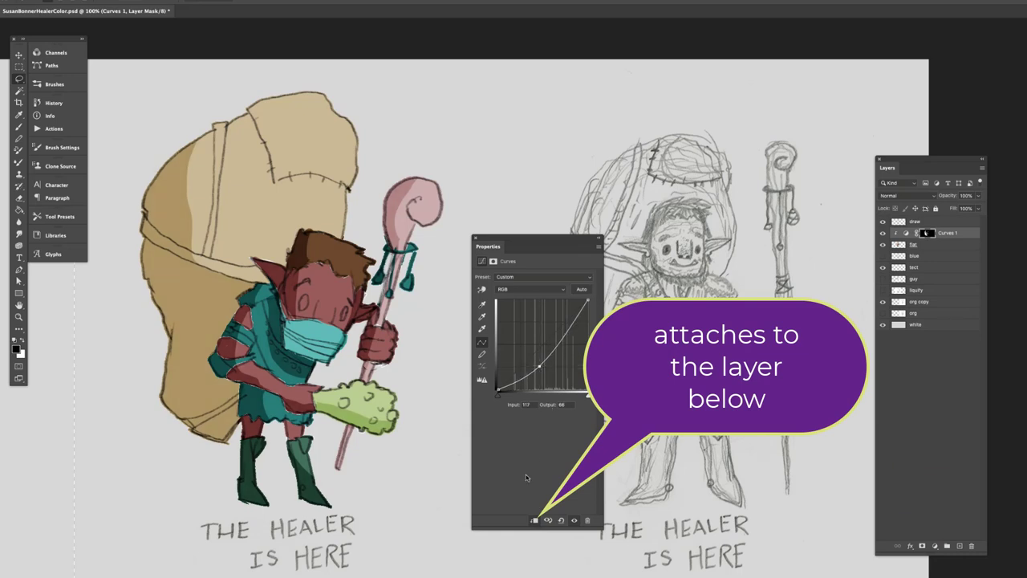
- Paint white in the Curves layer mask to add shadows to the club's bumps and to the tunic beneath the arm
{"action": "left_click", "coordinate": [925, 237]}
{"action": "key", "text": "b"}
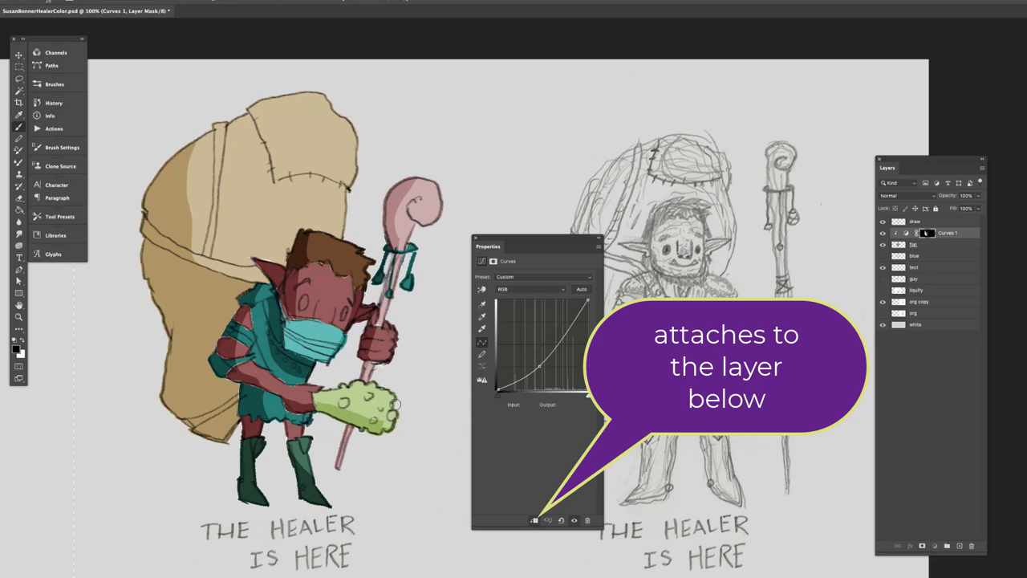
{"action": "key", "text": "x"}
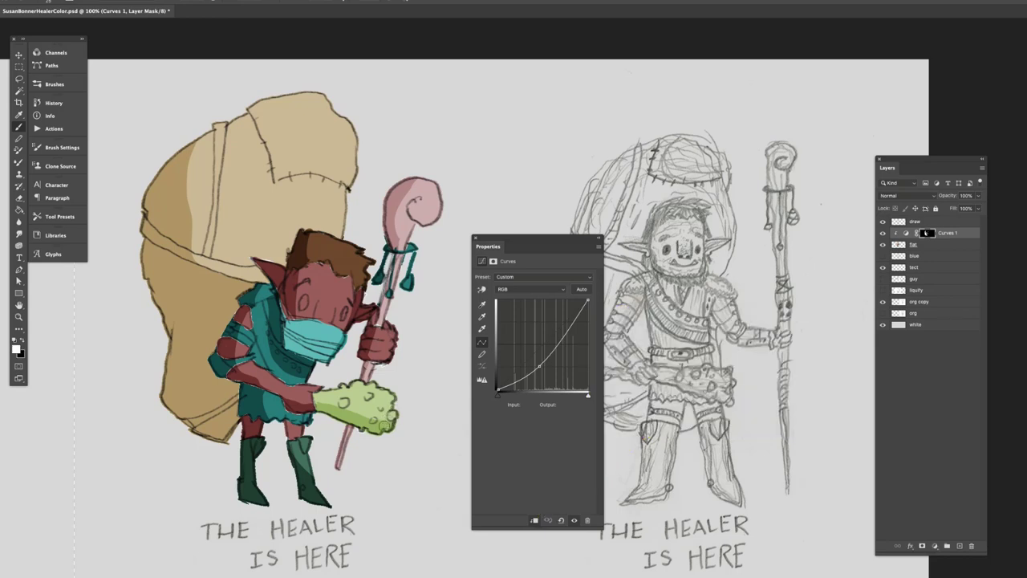
{"action": "left_click_drag", "start_coordinate": [386, 424], "coordinate": [393, 395]}
{"action": "mouse_move", "coordinate": [268, 396]}
{"action": "left_mouse_down"}
{"action": "mouse_move", "coordinate": [296, 399]}
{"action": "mouse_move", "coordinate": [262, 387]}
{"action": "mouse_move", "coordinate": [292, 427]}
{"action": "left_mouse_up"}
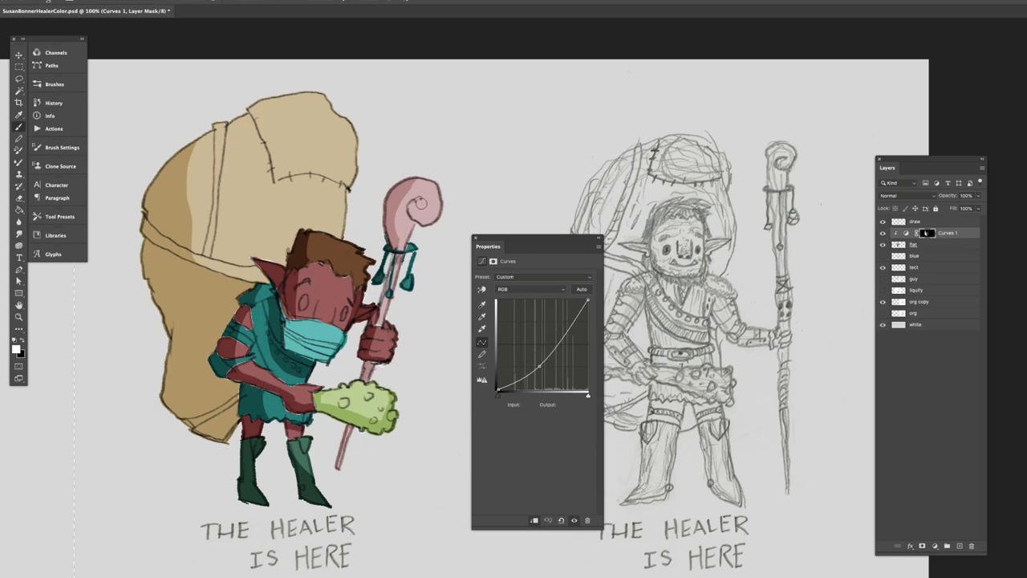
- Extend the mask shadows with white inside the staff's curl, around the eyes, below the hairline and along the backpack's stitched flap
{"action": "left_click_drag", "start_coordinate": [418, 220], "coordinate": [425, 227]}
{"action": "left_click_drag", "start_coordinate": [288, 317], "coordinate": [343, 325]}
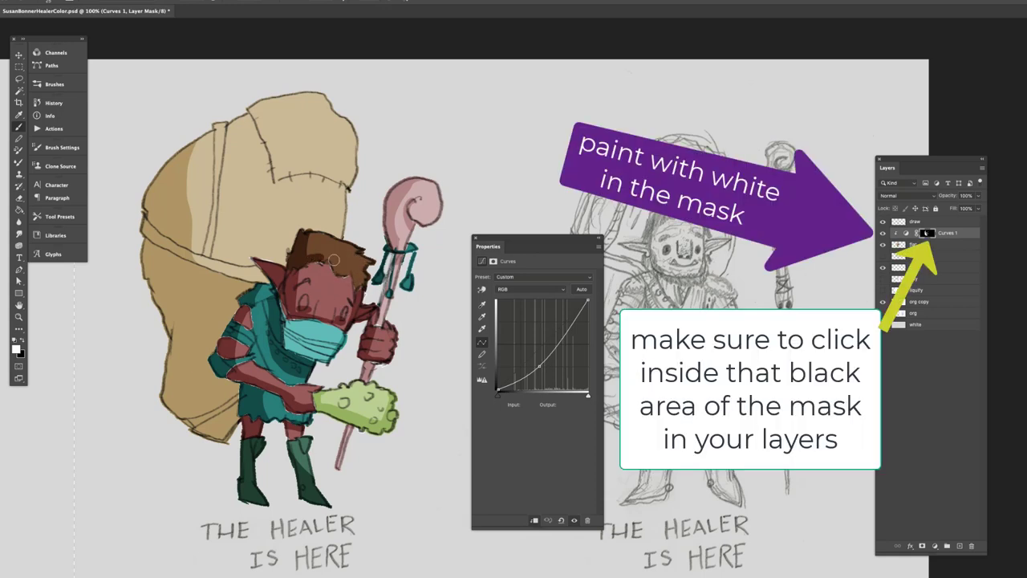
{"action": "left_click_drag", "start_coordinate": [334, 261], "coordinate": [358, 292]}
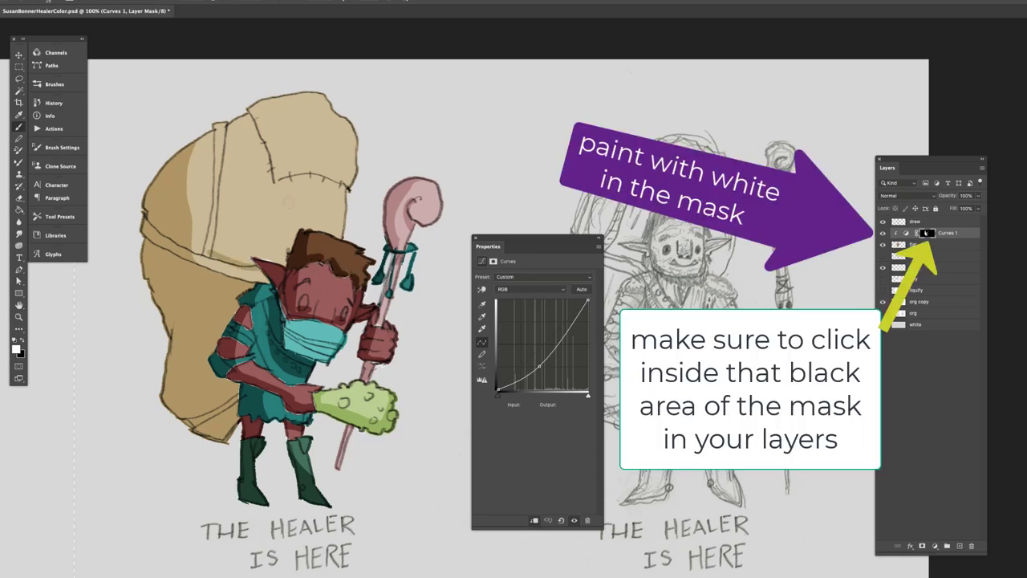
{"action": "mouse_move", "coordinate": [272, 179]}
{"action": "left_mouse_down"}
{"action": "mouse_move", "coordinate": [302, 189]}
{"action": "mouse_move", "coordinate": [301, 168]}
{"action": "left_mouse_up"}
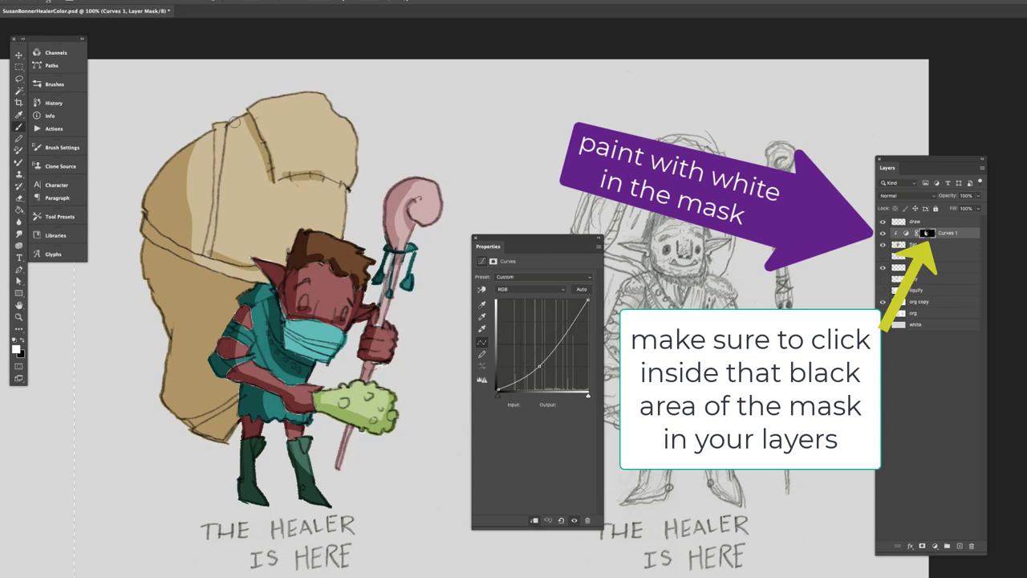
- Paint white in the Curves layer mask to add shadows beside the backpack's strap and around the sleeve and forearm
{"action": "mouse_move", "coordinate": [235, 121]}
{"action": "left_mouse_down"}
{"action": "mouse_move", "coordinate": [244, 122]}
{"action": "mouse_move", "coordinate": [201, 160]}
{"action": "mouse_move", "coordinate": [214, 121]}
{"action": "mouse_move", "coordinate": [248, 145]}
{"action": "left_mouse_up"}
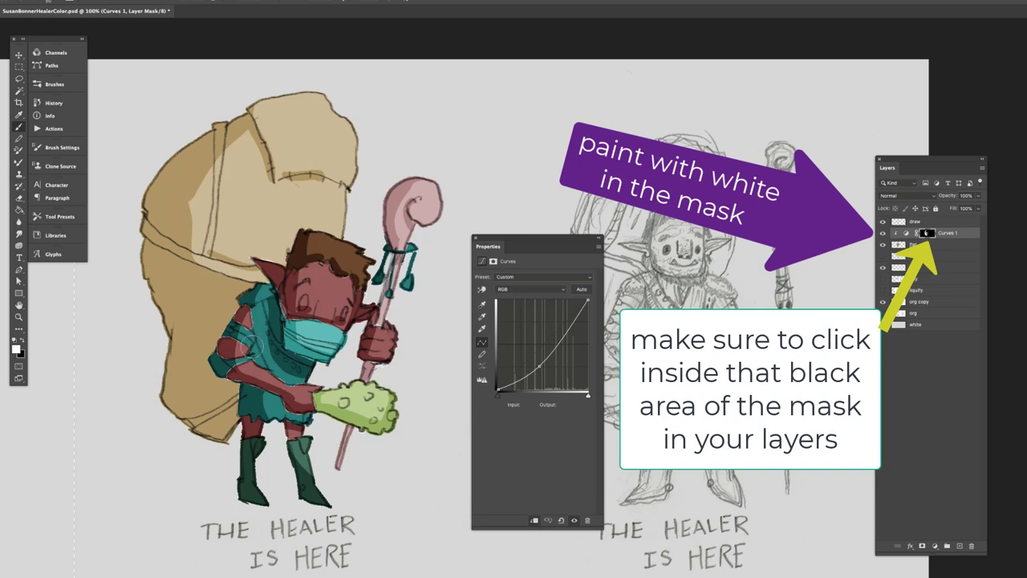
{"action": "left_click_drag", "start_coordinate": [253, 354], "coordinate": [265, 362]}
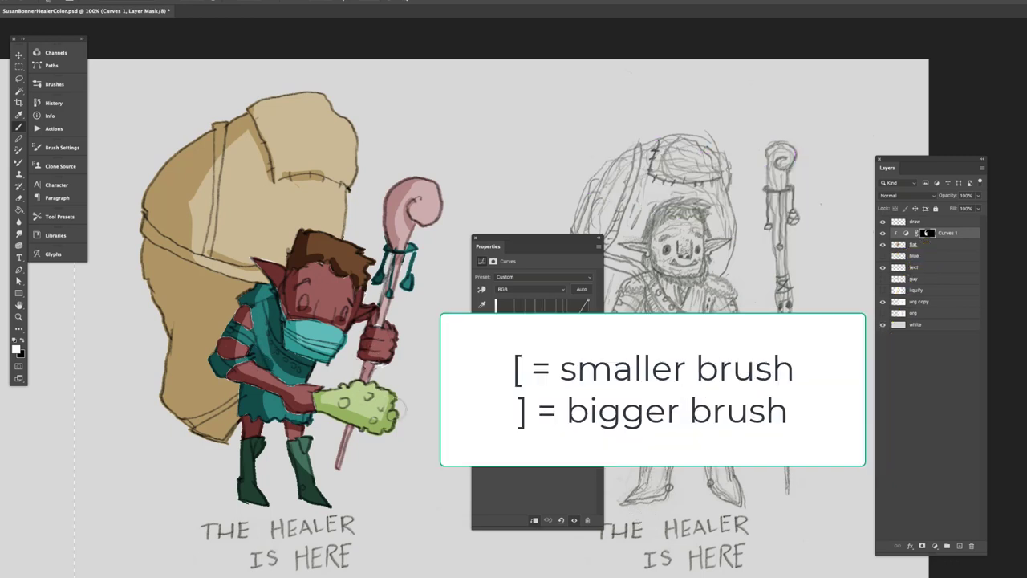
{"action": "left_click_drag", "start_coordinate": [276, 371], "coordinate": [284, 384]}
{"action": "key", "text": "["}
{"action": "key", "text": "["}
{"action": "key", "text": "x"}
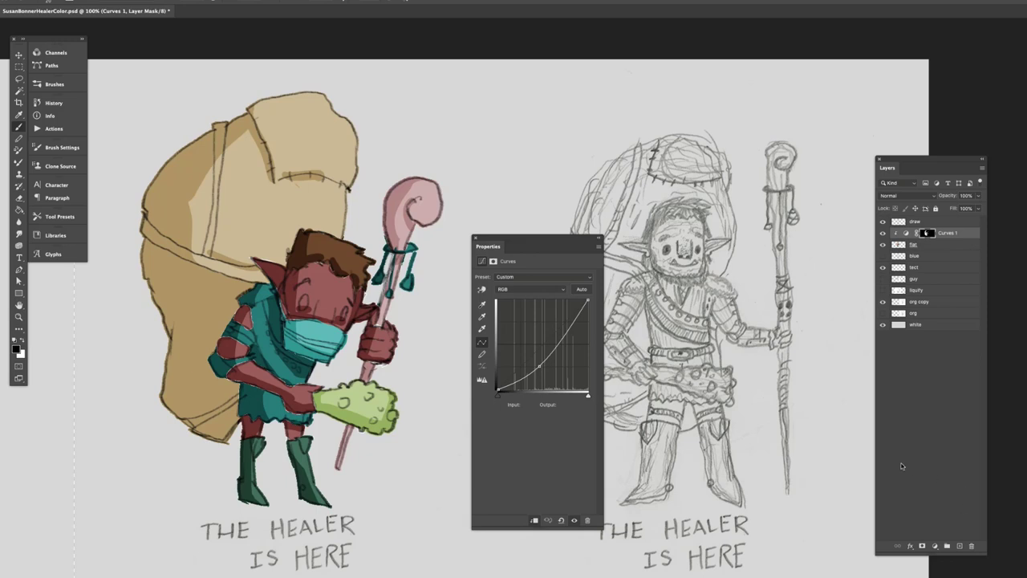
- Toggle the Curves 1 layer's visibility to compare the drawing with and without shading
{"action": "left_click", "coordinate": [882, 233]}
{"action": "left_click", "coordinate": [883, 232]}
{"action": "left_click", "coordinate": [883, 233]}
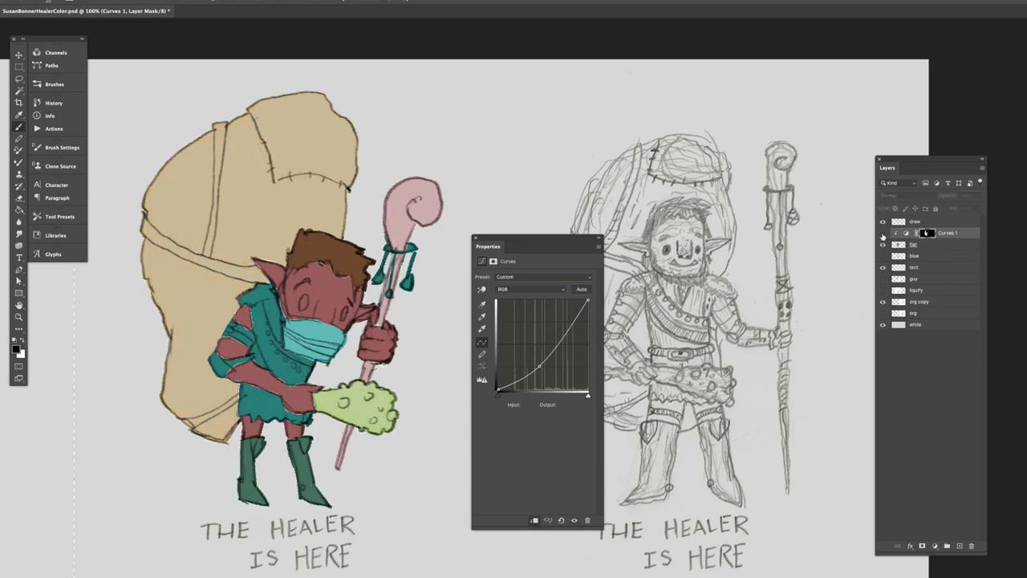
{"action": "left_click", "coordinate": [883, 233]}
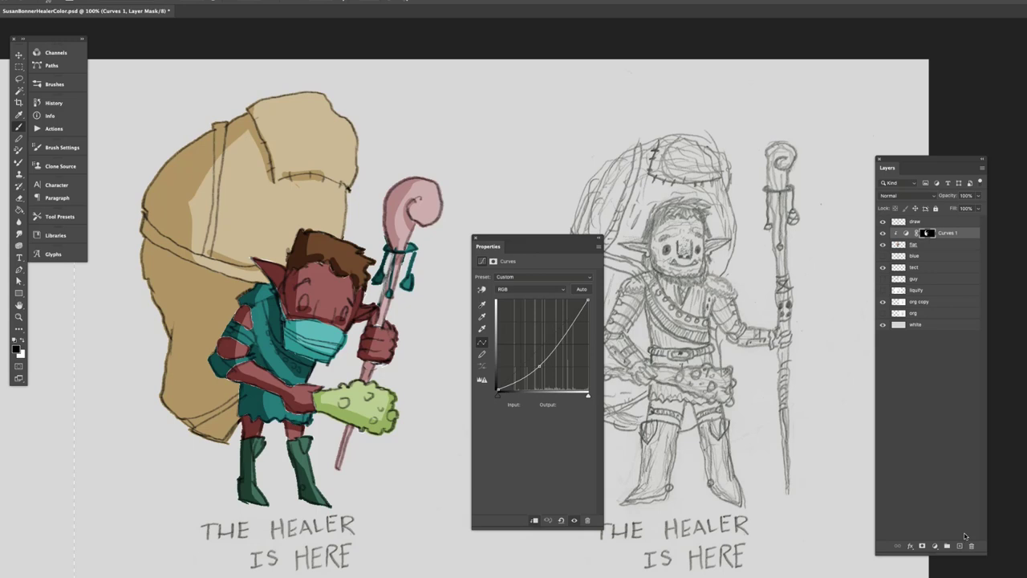
- Close the Curves properties and add a new layer named "paint" above all the other layers
{"action": "left_click_drag", "start_coordinate": [557, 239], "coordinate": [539, 280]}
{"action": "left_click", "coordinate": [459, 278]}
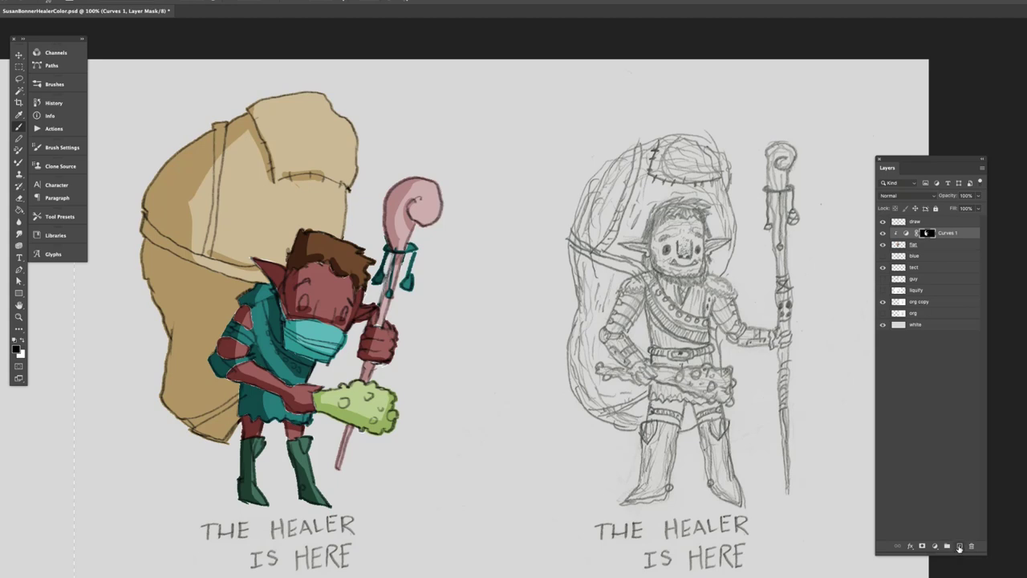
{"action": "left_click", "coordinate": [960, 547]}
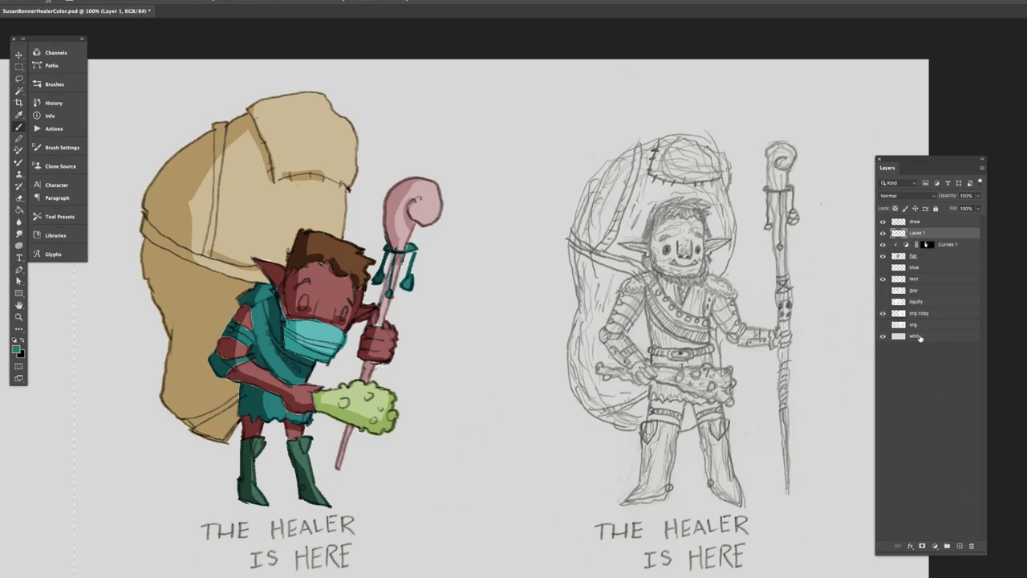
{"action": "type", "text": "paint"}
{"action": "key", "text": "Return"}
{"action": "key", "text": "super+]"}
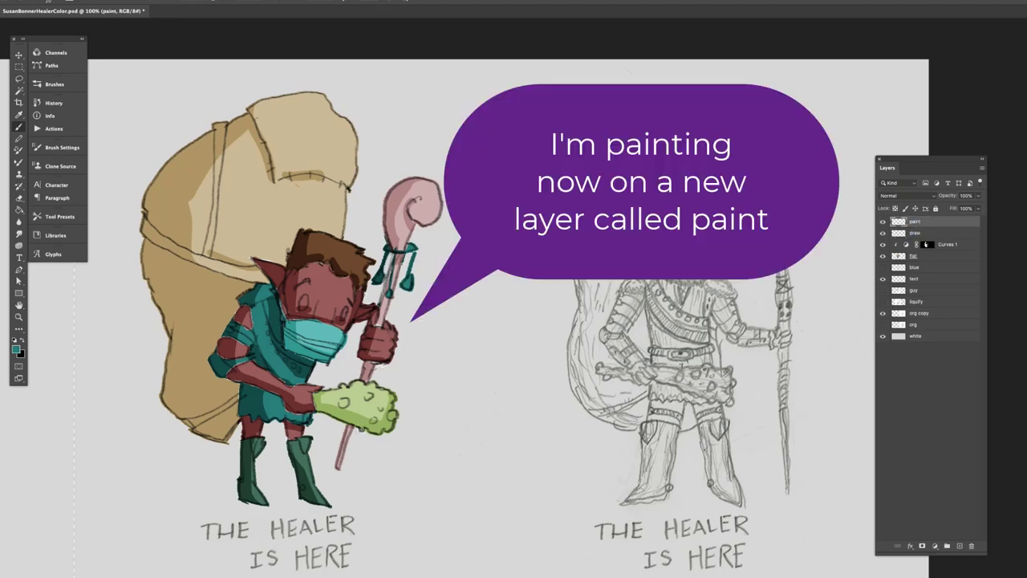
- Choose a painting brush preset and shade the club with a darker green derived from its own color
{"action": "left_click", "coordinate": [366, 413], "text": "alt"}
{"action": "left_click", "coordinate": [16, 349]}
{"action": "left_click", "coordinate": [511, 431]}
{"action": "key", "text": "Return"}
{"action": "key", "text": "super+="}
{"action": "left_click", "coordinate": [48, 2]}
{"action": "double_click", "coordinate": [52, 190]}
{"action": "mouse_move", "coordinate": [333, 413]}
{"action": "left_mouse_down"}
{"action": "mouse_move", "coordinate": [354, 437]}
{"action": "mouse_move", "coordinate": [436, 449]}
{"action": "mouse_move", "coordinate": [366, 427]}
{"action": "mouse_move", "coordinate": [438, 446]}
{"action": "left_mouse_up"}
- Paint yellow highlights (#e9db42) across the club's upper side and its bumps
{"action": "left_click", "coordinate": [386, 389], "text": "alt"}
{"action": "left_click", "coordinate": [16, 350]}
{"action": "left_click", "coordinate": [598, 475]}
{"action": "left_click", "coordinate": [556, 387]}
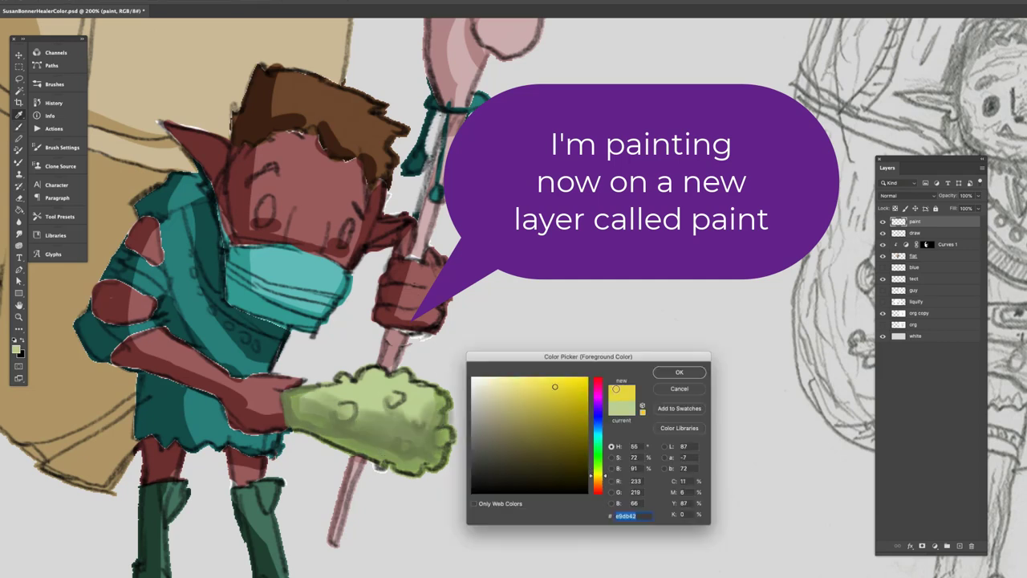
{"action": "left_click", "coordinate": [679, 371]}
{"action": "left_click_drag", "start_coordinate": [370, 400], "coordinate": [392, 387]}
{"action": "left_click_drag", "start_coordinate": [408, 400], "coordinate": [433, 413]}
{"action": "left_click", "coordinate": [407, 445]}
{"action": "left_click_drag", "start_coordinate": [929, 159], "coordinate": [671, 166]}
{"action": "left_click", "coordinate": [439, 437]}
- Choose a darker green sampled from the club and paint shadows around its bumps and lower edge
{"action": "left_click", "coordinate": [354, 416], "text": "alt"}
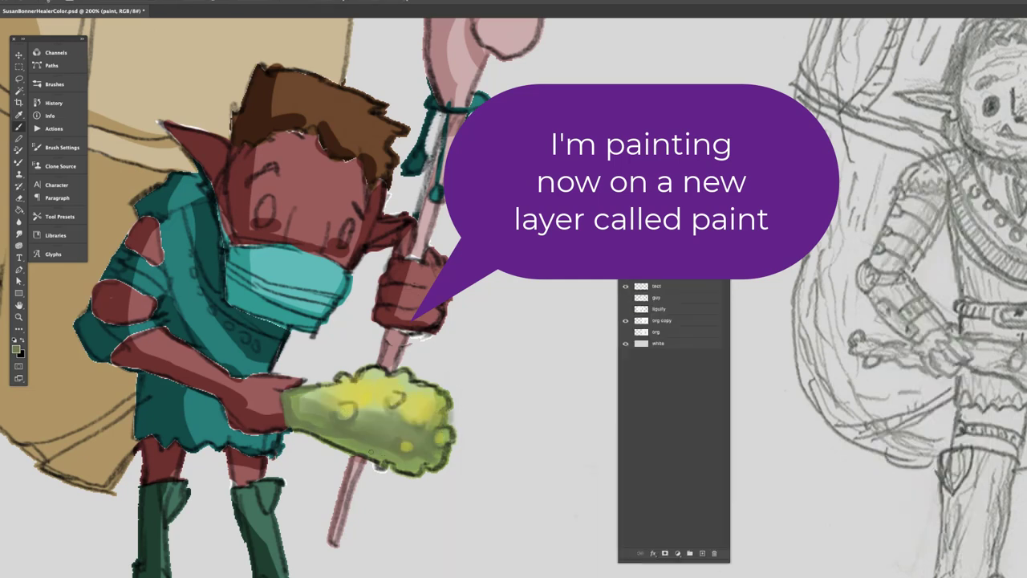
{"action": "left_click", "coordinate": [16, 350]}
{"action": "left_click", "coordinate": [524, 455]}
{"action": "left_click", "coordinate": [679, 372]}
{"action": "left_click_drag", "start_coordinate": [337, 416], "coordinate": [398, 401]}
{"action": "left_click_drag", "start_coordinate": [401, 449], "coordinate": [446, 435]}
{"action": "left_click_drag", "start_coordinate": [423, 406], "coordinate": [432, 401]}
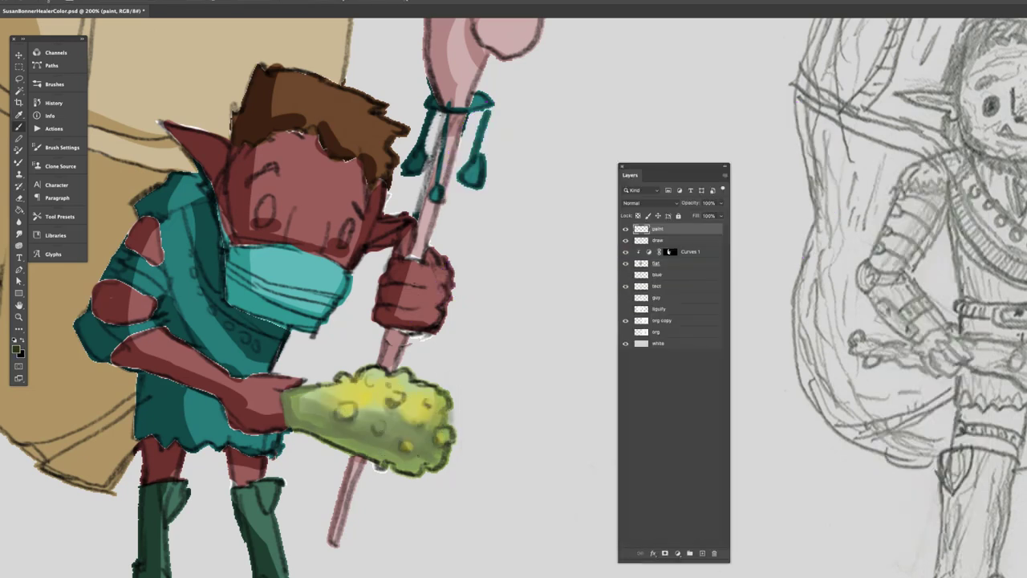
{"action": "left_click", "coordinate": [317, 273], "text": "alt"}
{"action": "left_click", "coordinate": [16, 349]}
{"action": "left_click", "coordinate": [553, 474]}
{"action": "left_click", "coordinate": [688, 376]}
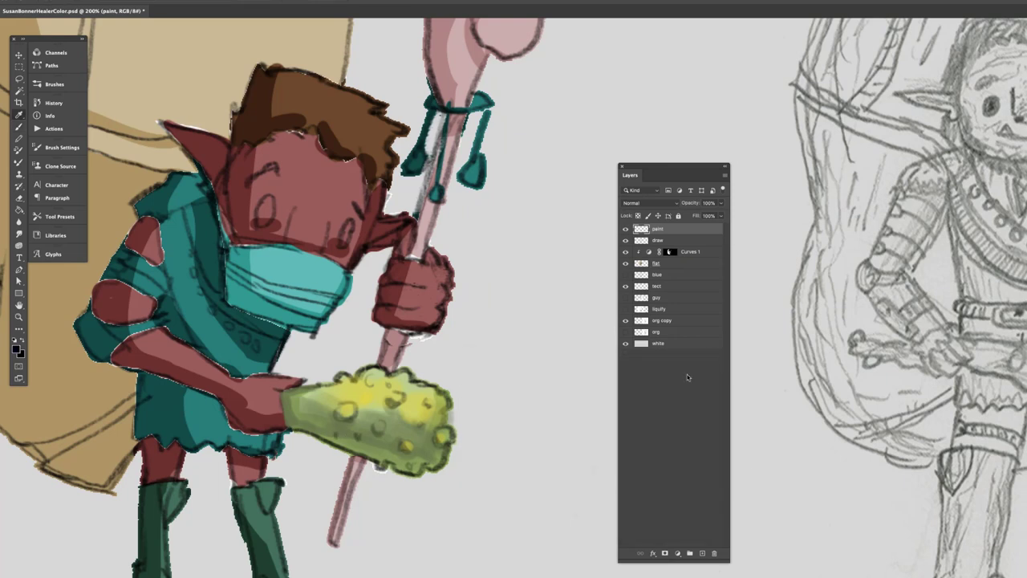
- Paint bright cyan highlights on the mask's edge, the tunic's front edge and the upper sleeve
{"action": "left_click", "coordinate": [321, 269], "text": "alt"}
{"action": "left_click", "coordinate": [16, 349]}
{"action": "left_click", "coordinate": [564, 383]}
{"action": "left_click", "coordinate": [679, 372]}
{"action": "mouse_move", "coordinate": [341, 253]}
{"action": "left_mouse_down"}
{"action": "mouse_move", "coordinate": [273, 291]}
{"action": "mouse_move", "coordinate": [345, 273]}
{"action": "left_mouse_up"}
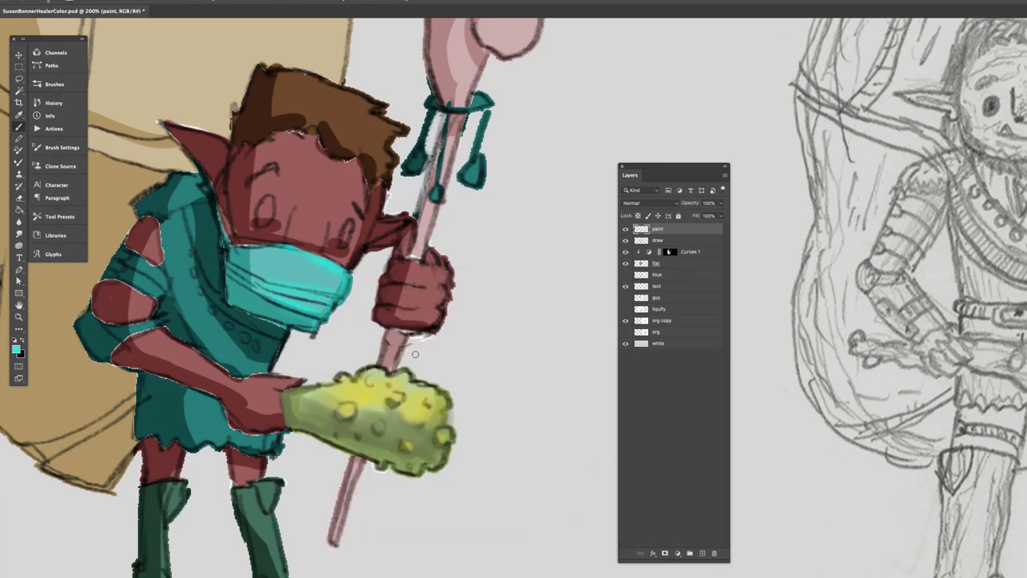
{"action": "left_click_drag", "start_coordinate": [280, 325], "coordinate": [275, 449]}
{"action": "left_click_drag", "start_coordinate": [113, 253], "coordinate": [124, 281]}
- Paint lighter pink skin highlights on the forehead, ear, staff hand, forearm, elbow and shoulder
{"action": "left_click", "coordinate": [336, 244], "text": "alt"}
{"action": "left_click_drag", "start_coordinate": [350, 192], "coordinate": [305, 152]}
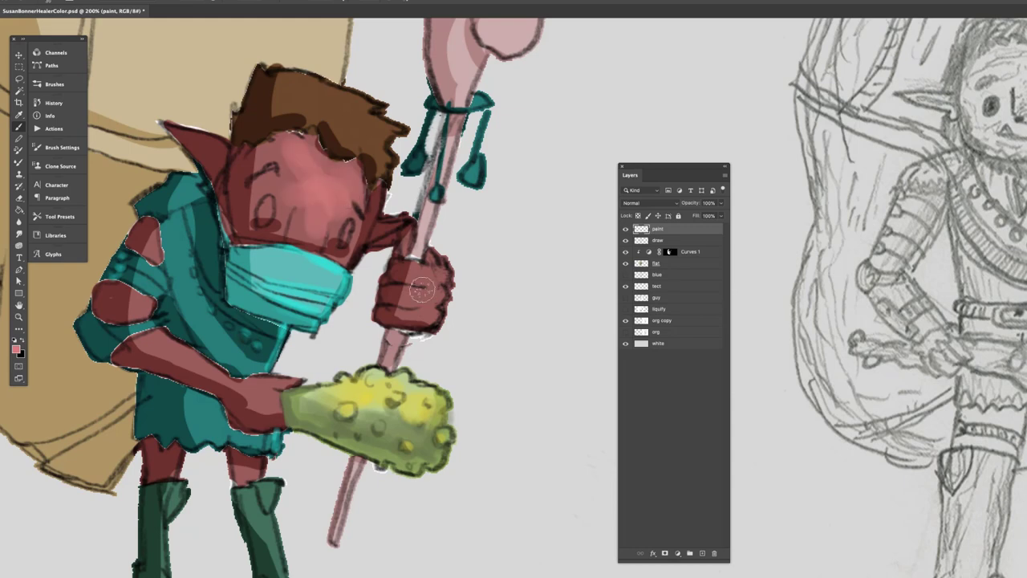
{"action": "left_click_drag", "start_coordinate": [423, 290], "coordinate": [401, 315]}
{"action": "left_click_drag", "start_coordinate": [377, 229], "coordinate": [353, 188]}
{"action": "left_click_drag", "start_coordinate": [241, 389], "coordinate": [165, 341]}
{"action": "left_click_drag", "start_coordinate": [124, 297], "coordinate": [138, 311]}
{"action": "left_click_drag", "start_coordinate": [146, 237], "coordinate": [154, 252]}
{"action": "left_click", "coordinate": [171, 301], "text": "alt"}
{"action": "mouse_move", "coordinate": [174, 300]}
{"action": "left_mouse_down"}
{"action": "mouse_move", "coordinate": [176, 280]}
{"action": "mouse_move", "coordinate": [125, 244]}
{"action": "mouse_move", "coordinate": [143, 291]}
{"action": "left_mouse_up"}
{"action": "key", "text": "super+minus"}
{"action": "key", "text": "super+minus"}
{"action": "left_click_drag", "start_coordinate": [464, 439], "coordinate": [385, 480]}
{"action": "key", "text": "super+plus"}
{"action": "key", "text": "super+plus"}
- Paint dark pupils and light eyeballs in both of the character's eyes
{"action": "left_click", "coordinate": [228, 322]}
{"action": "left_click", "coordinate": [305, 337]}
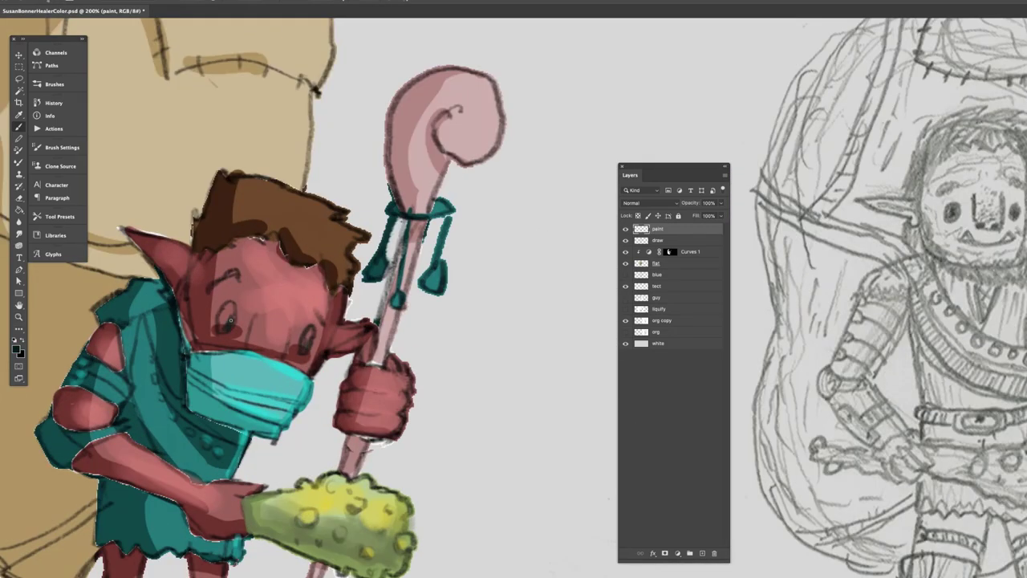
{"action": "left_click", "coordinate": [16, 349]}
{"action": "left_click", "coordinate": [679, 373]}
{"action": "left_click", "coordinate": [16, 349]}
{"action": "left_click", "coordinate": [477, 388]}
{"action": "key", "text": "Return"}
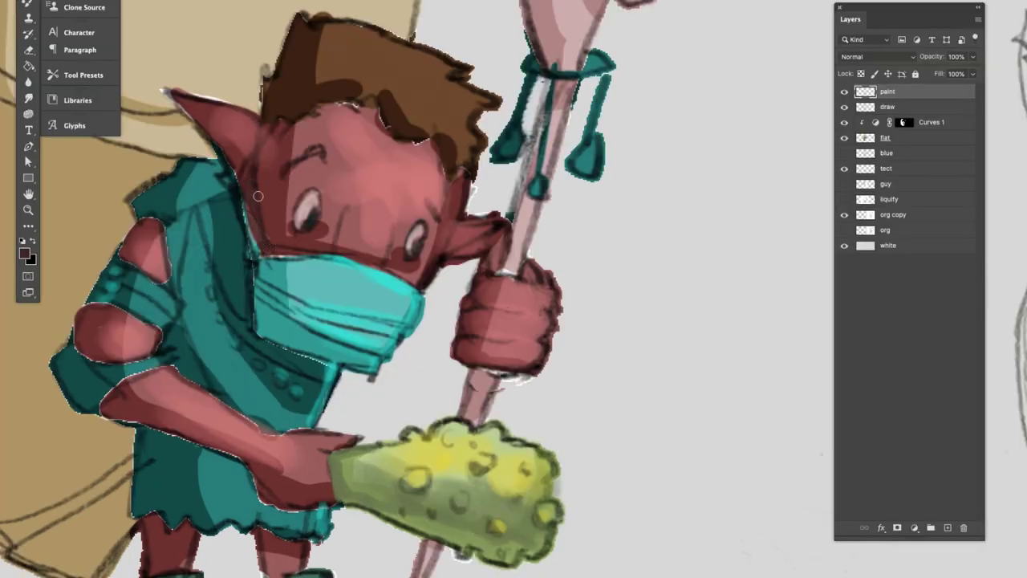
- Paint over the sketch lines with red skin tones along the large ear, the face's edges and the nose
{"action": "left_click_drag", "start_coordinate": [236, 155], "coordinate": [181, 109]}
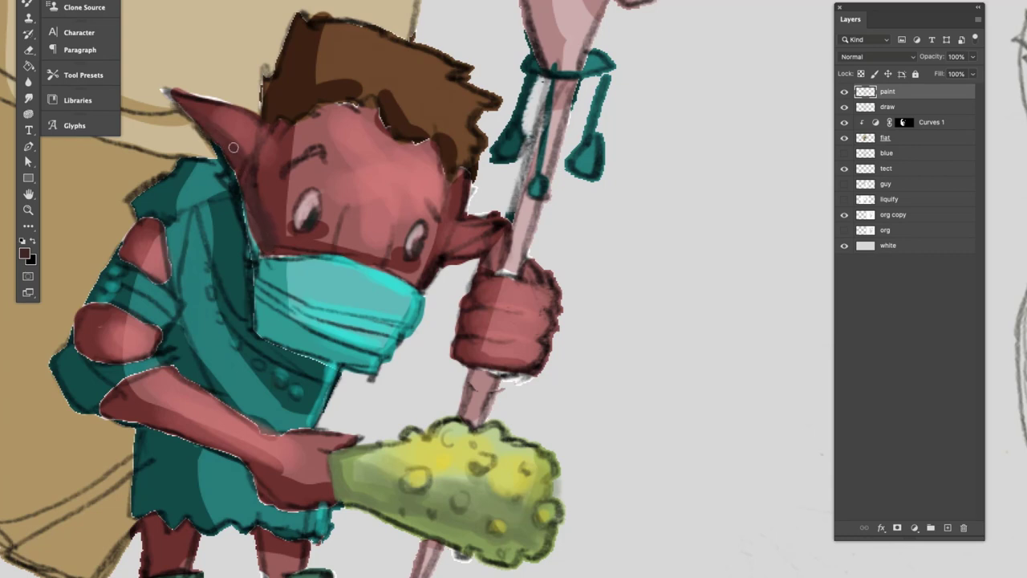
{"action": "left_click_drag", "start_coordinate": [253, 165], "coordinate": [264, 129]}
{"action": "mouse_move", "coordinate": [463, 191]}
{"action": "left_mouse_down"}
{"action": "mouse_move", "coordinate": [457, 255]}
{"action": "mouse_move", "coordinate": [437, 277]}
{"action": "mouse_move", "coordinate": [403, 267]}
{"action": "left_mouse_up"}
{"action": "mouse_move", "coordinate": [326, 248]}
{"action": "left_mouse_down"}
{"action": "mouse_move", "coordinate": [278, 232]}
{"action": "mouse_move", "coordinate": [334, 228]}
{"action": "mouse_move", "coordinate": [339, 216]}
{"action": "mouse_move", "coordinate": [285, 232]}
{"action": "mouse_move", "coordinate": [330, 226]}
{"action": "mouse_move", "coordinate": [286, 205]}
{"action": "mouse_move", "coordinate": [300, 198]}
{"action": "mouse_move", "coordinate": [283, 206]}
{"action": "mouse_move", "coordinate": [337, 196]}
{"action": "left_mouse_up"}
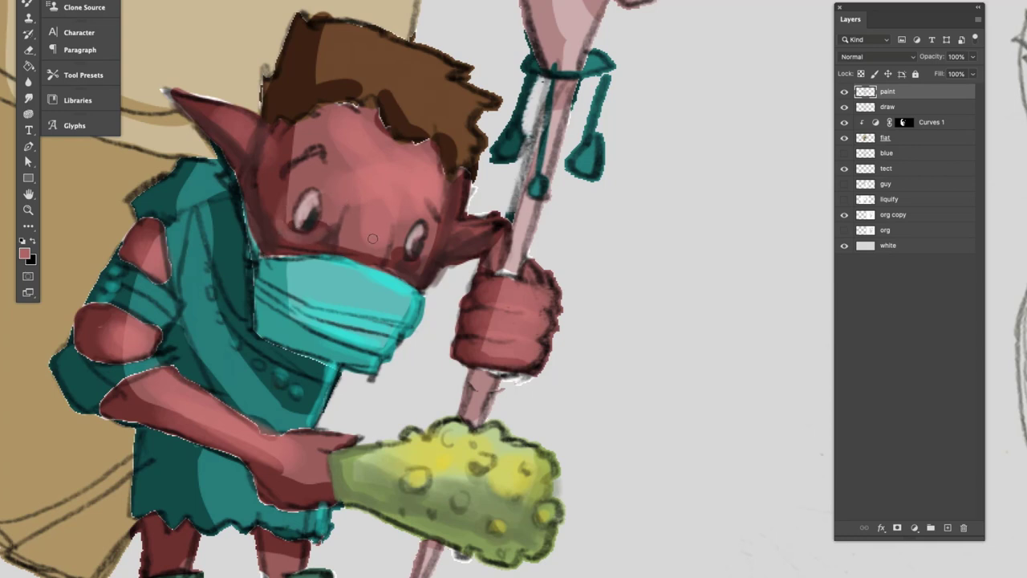
- Paint thick dark eyebrows over both eyes and darken the mask's fold lines
{"action": "left_click", "coordinate": [329, 235], "text": "alt"}
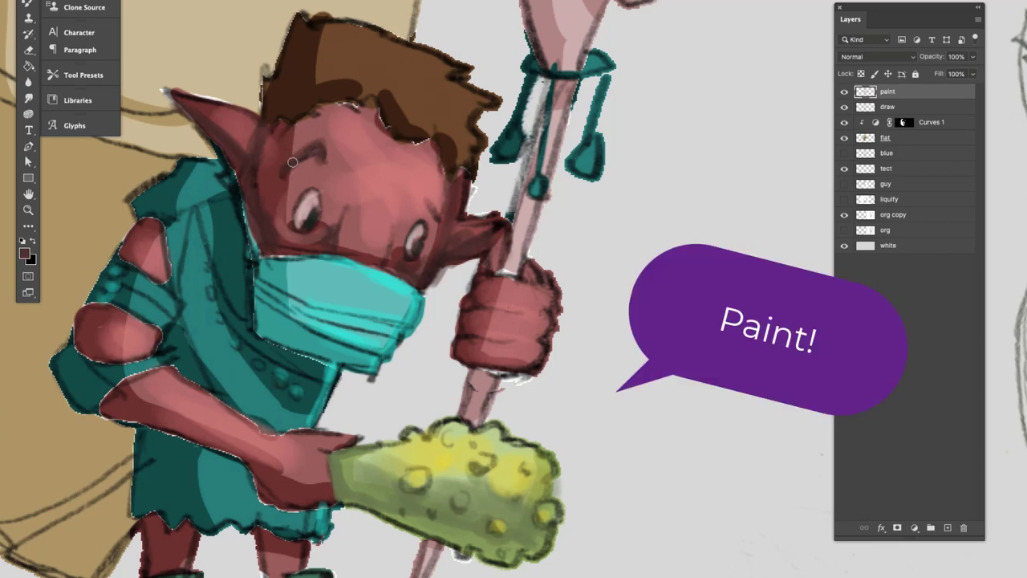
{"action": "left_click_drag", "start_coordinate": [307, 160], "coordinate": [324, 158]}
{"action": "mouse_move", "coordinate": [425, 204]}
{"action": "left_mouse_down"}
{"action": "mouse_move", "coordinate": [431, 215]}
{"action": "mouse_move", "coordinate": [436, 207]}
{"action": "left_mouse_up"}
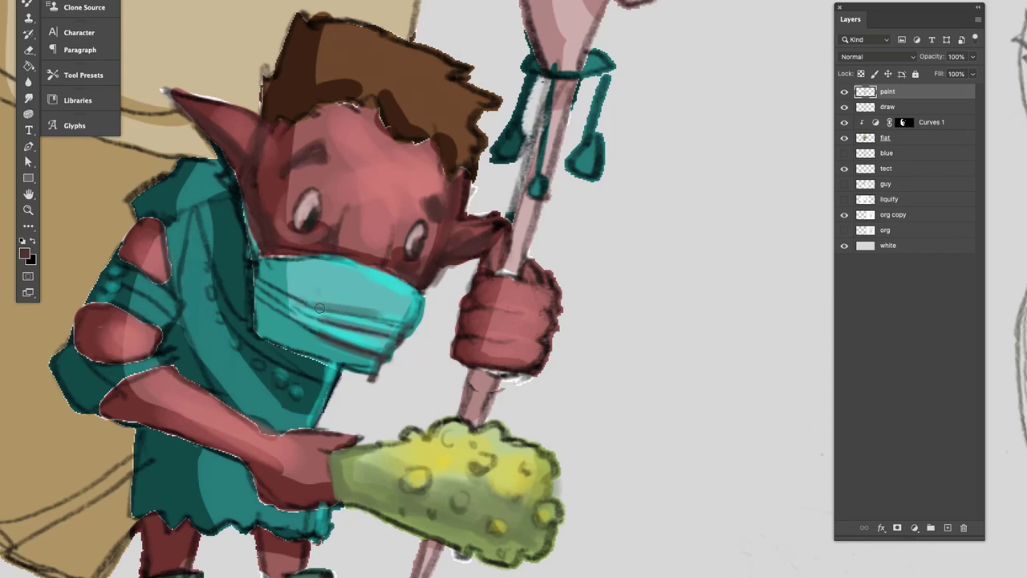
{"action": "mouse_move", "coordinate": [310, 267]}
{"action": "left_mouse_down"}
{"action": "mouse_move", "coordinate": [266, 263]}
{"action": "mouse_move", "coordinate": [325, 266]}
{"action": "left_mouse_up"}
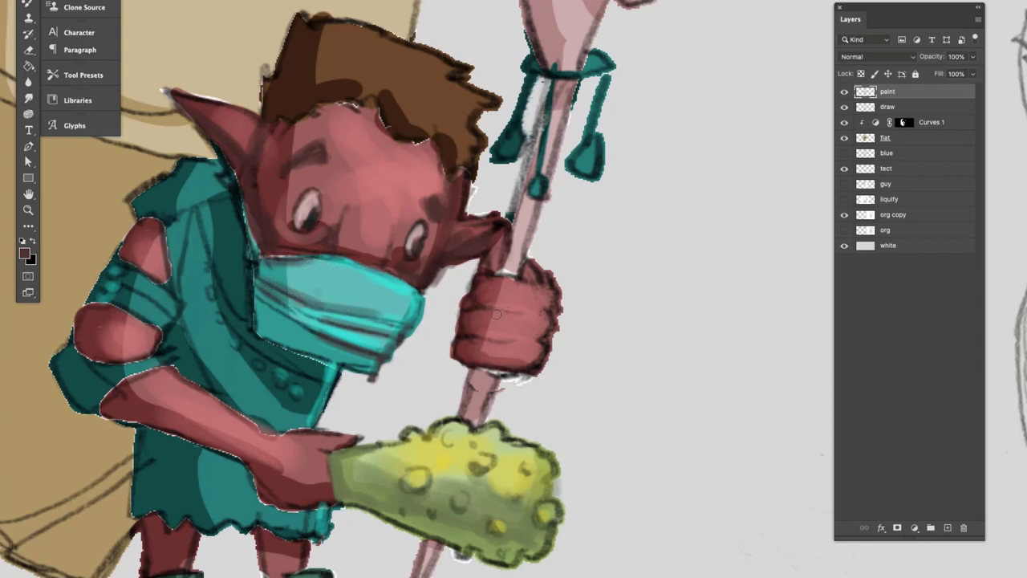
- Set the foreground color to light orange #d79963 and paint highlight strokes through the hair
{"action": "left_click", "coordinate": [416, 72], "text": "alt"}
{"action": "left_click", "coordinate": [25, 255]}
{"action": "left_click_drag", "start_coordinate": [726, 374], "coordinate": [721, 314]}
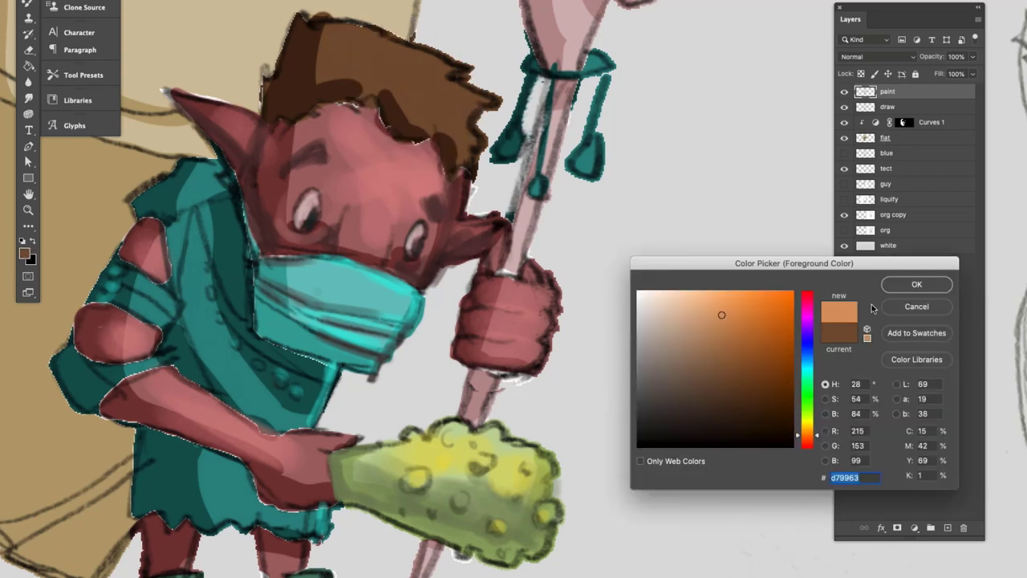
{"action": "left_click", "coordinate": [917, 284]}
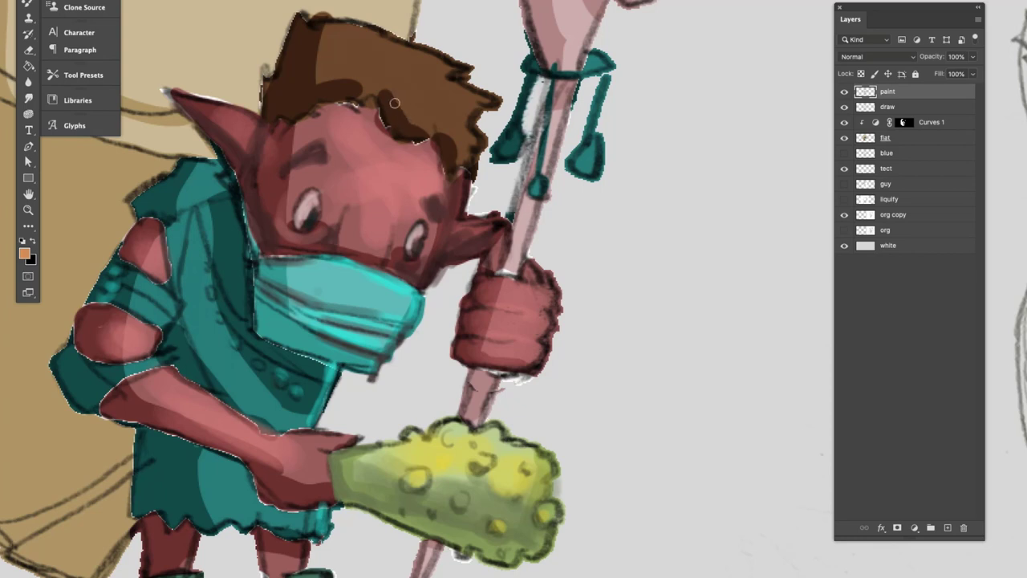
{"action": "mouse_move", "coordinate": [394, 103]}
{"action": "left_mouse_down"}
{"action": "mouse_move", "coordinate": [410, 127]}
{"action": "mouse_move", "coordinate": [396, 103]}
{"action": "mouse_move", "coordinate": [454, 136]}
{"action": "mouse_move", "coordinate": [453, 108]}
{"action": "mouse_move", "coordinate": [417, 85]}
{"action": "mouse_move", "coordinate": [479, 102]}
{"action": "mouse_move", "coordinate": [341, 65]}
{"action": "mouse_move", "coordinate": [451, 66]}
{"action": "mouse_move", "coordinate": [348, 54]}
{"action": "mouse_move", "coordinate": [317, 71]}
{"action": "mouse_move", "coordinate": [396, 73]}
{"action": "mouse_move", "coordinate": [351, 51]}
{"action": "mouse_move", "coordinate": [366, 46]}
{"action": "mouse_move", "coordinate": [310, 46]}
{"action": "mouse_move", "coordinate": [311, 100]}
{"action": "mouse_move", "coordinate": [348, 78]}
{"action": "mouse_move", "coordinate": [395, 78]}
{"action": "mouse_move", "coordinate": [384, 76]}
{"action": "mouse_move", "coordinate": [375, 90]}
{"action": "mouse_move", "coordinate": [388, 62]}
{"action": "mouse_move", "coordinate": [321, 66]}
{"action": "mouse_move", "coordinate": [428, 81]}
{"action": "mouse_move", "coordinate": [446, 71]}
{"action": "mouse_move", "coordinate": [471, 124]}
{"action": "left_mouse_up"}
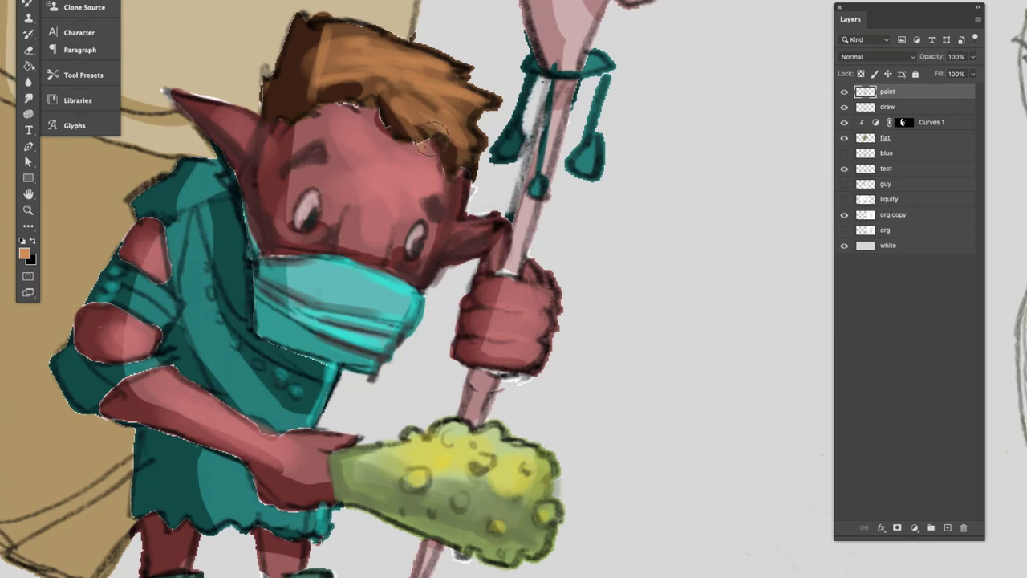
- Paint dark brown hair strands along the hairline, the outer edges and down both sides of the head
{"action": "left_click", "coordinate": [404, 124], "text": "alt"}
{"action": "mouse_move", "coordinate": [378, 109]}
{"action": "left_mouse_down"}
{"action": "mouse_move", "coordinate": [380, 124]}
{"action": "mouse_move", "coordinate": [382, 115]}
{"action": "mouse_move", "coordinate": [345, 102]}
{"action": "left_mouse_up"}
{"action": "left_click_drag", "start_coordinate": [473, 97], "coordinate": [466, 181]}
{"action": "left_click_drag", "start_coordinate": [457, 66], "coordinate": [434, 54]}
{"action": "left_click_drag", "start_coordinate": [281, 36], "coordinate": [255, 173]}
- Paint brown shading beside the nose and sample the skin tone below the eye
{"action": "left_click", "coordinate": [472, 165], "text": "alt"}
{"action": "mouse_move", "coordinate": [341, 211]}
{"action": "left_mouse_down"}
{"action": "mouse_move", "coordinate": [318, 247]}
{"action": "mouse_move", "coordinate": [310, 240]}
{"action": "left_mouse_up"}
{"action": "left_click", "coordinate": [400, 265], "text": "alt"}
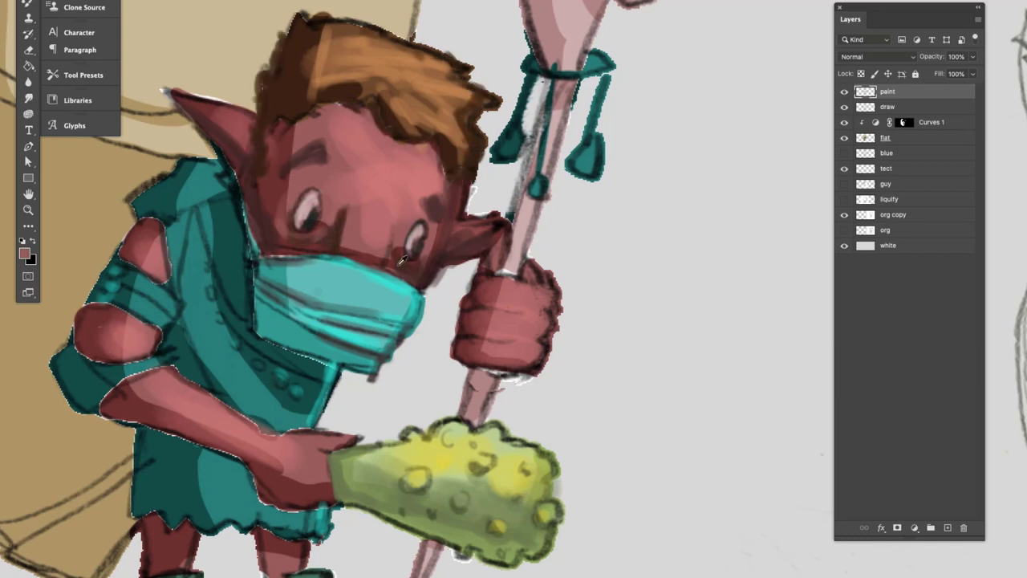
- Paint dark teal and blue shadows on the tunic's collar, sleeve cuff and chest
{"action": "left_click", "coordinate": [230, 383], "text": "alt"}
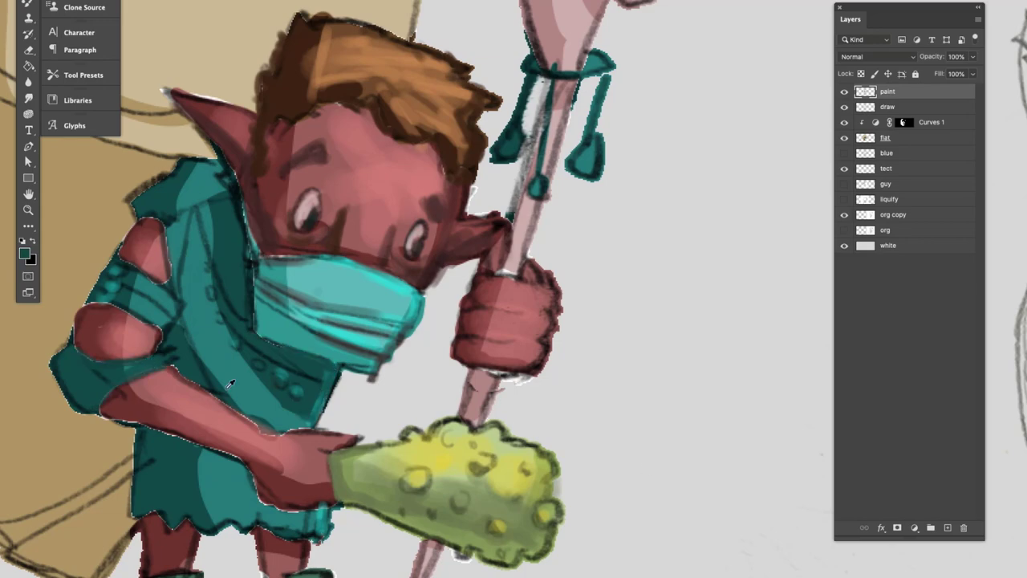
{"action": "left_click_drag", "start_coordinate": [151, 366], "coordinate": [128, 374]}
{"action": "left_click", "coordinate": [310, 397], "text": "alt"}
{"action": "left_click", "coordinate": [25, 253]}
{"action": "key", "text": "Return"}
{"action": "left_click_drag", "start_coordinate": [138, 209], "coordinate": [200, 309]}
{"action": "left_click_drag", "start_coordinate": [255, 283], "coordinate": [257, 331]}
{"action": "key", "text": "z"}
{"action": "mouse_move", "coordinate": [313, 372]}
{"action": "left_mouse_down"}
{"action": "mouse_move", "coordinate": [225, 371]}
{"action": "mouse_move", "coordinate": [262, 410]}
{"action": "left_mouse_up"}
- Paint dark green shadow spots between the club's bumps and touch up the hand at its handle with skin tone
{"action": "left_click", "coordinate": [368, 345]}
{"action": "left_click", "coordinate": [377, 369], "text": "alt"}
{"action": "left_click", "coordinate": [25, 254]}
{"action": "left_click", "coordinate": [707, 413]}
{"action": "key", "text": "Return"}
{"action": "mouse_move", "coordinate": [353, 371]}
{"action": "left_mouse_down"}
{"action": "mouse_move", "coordinate": [434, 395]}
{"action": "mouse_move", "coordinate": [408, 342]}
{"action": "mouse_move", "coordinate": [381, 358]}
{"action": "left_mouse_up"}
{"action": "key", "text": "F7"}
{"action": "left_click", "coordinate": [443, 356]}
{"action": "left_click", "coordinate": [452, 375]}
{"action": "left_click", "coordinate": [431, 406]}
{"action": "left_click", "coordinate": [443, 371]}
{"action": "left_click", "coordinate": [438, 405]}
{"action": "left_click", "coordinate": [407, 363]}
{"action": "left_click", "coordinate": [416, 347]}
{"action": "left_click_drag", "start_coordinate": [361, 358], "coordinate": [457, 352]}
{"action": "left_click", "coordinate": [424, 397]}
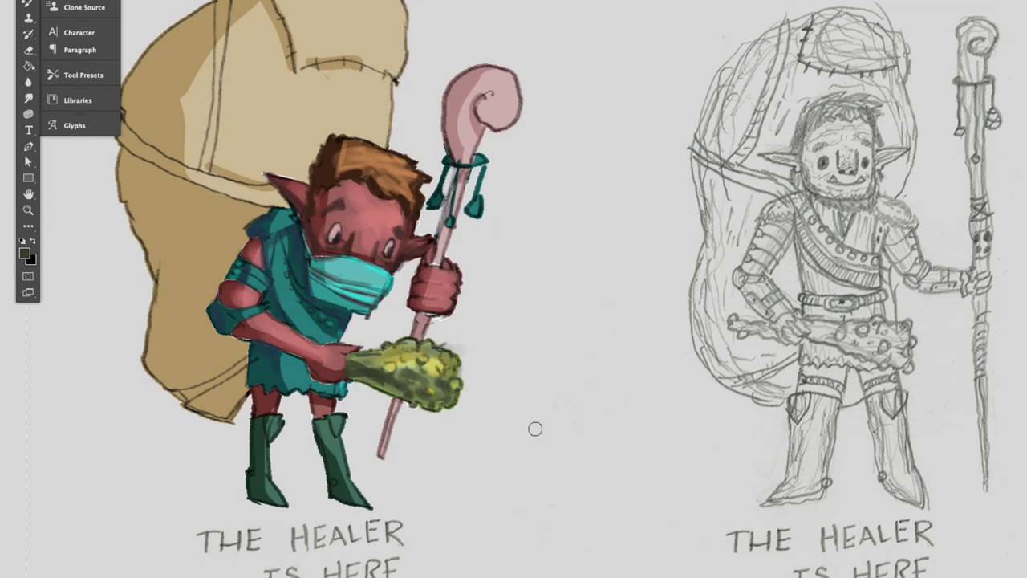
{"action": "left_click", "coordinate": [342, 372], "text": "alt"}
{"action": "left_click", "coordinate": [343, 375]}
{"action": "key", "text": "z"}
{"action": "key", "text": "l"}
{"action": "mouse_move", "coordinate": [304, 498]}
{"action": "left_mouse_down"}
{"action": "mouse_move", "coordinate": [384, 337]}
{"action": "mouse_move", "coordinate": [417, 325]}
{"action": "mouse_move", "coordinate": [408, 320]}
{"action": "left_mouse_up"}
{"action": "key", "text": "ctrl+d"}
- Erase stray paint along the edges of the tunic, boots, sleeve and club using a smaller eraser
{"action": "key", "text": "e"}
{"action": "key", "text": "bracketleft"}
{"action": "key", "text": "bracketleft"}
{"action": "left_click_drag", "start_coordinate": [256, 361], "coordinate": [234, 450]}
{"action": "mouse_move", "coordinate": [265, 511]}
{"action": "left_mouse_down"}
{"action": "mouse_move", "coordinate": [200, 505]}
{"action": "mouse_move", "coordinate": [193, 289]}
{"action": "left_mouse_up"}
{"action": "left_click_drag", "start_coordinate": [256, 291], "coordinate": [319, 339]}
{"action": "mouse_move", "coordinate": [374, 304]}
{"action": "left_mouse_down"}
{"action": "mouse_move", "coordinate": [471, 308]}
{"action": "mouse_move", "coordinate": [451, 413]}
{"action": "left_mouse_up"}
- Erase stray paint around the staff's shaft and its hanging teal ornaments
{"action": "scroll", "coordinate": [503, 147], "scroll_direction": "up", "scroll_amount": 5}
{"action": "left_click_drag", "start_coordinate": [504, 125], "coordinate": [449, 16]}
{"action": "left_click_drag", "start_coordinate": [547, 47], "coordinate": [536, 88]}
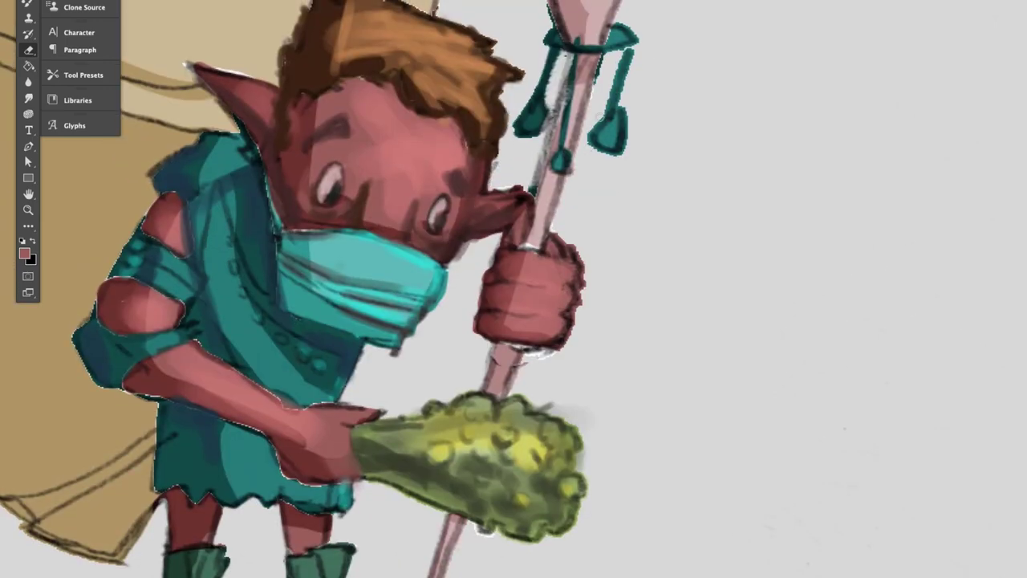
{"action": "left_click_drag", "start_coordinate": [615, 50], "coordinate": [599, 125]}
{"action": "left_click_drag", "start_coordinate": [628, 142], "coordinate": [626, 33]}
- Paint dark red shadows inside the staff's curl and down its shaft with the Brush
{"action": "key", "text": "z"}
{"action": "left_click", "coordinate": [636, 257], "text": "alt"}
{"action": "key", "text": "b"}
{"action": "left_click", "coordinate": [604, 278], "text": "alt"}
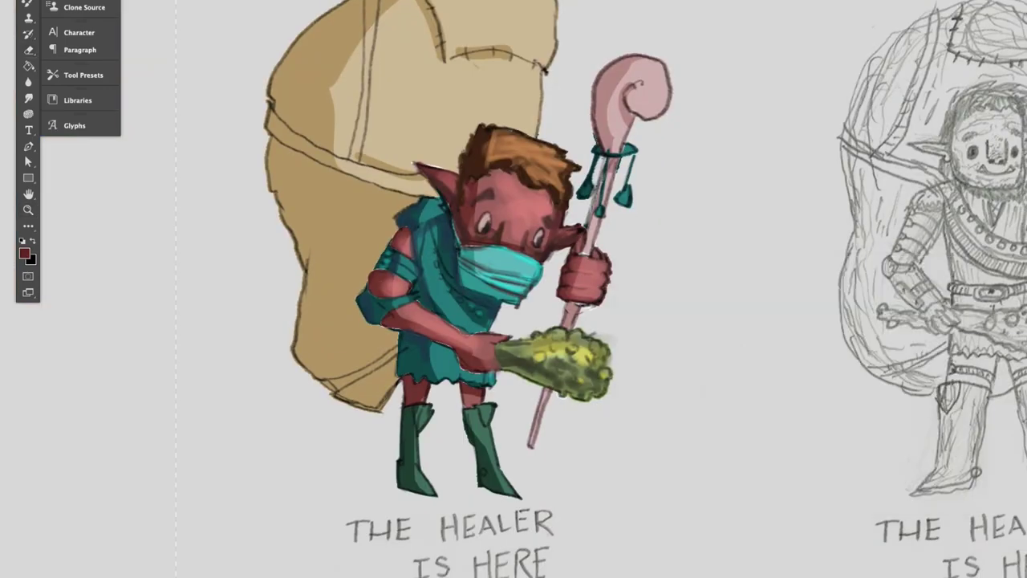
{"action": "left_click_drag", "start_coordinate": [630, 98], "coordinate": [602, 147]}
{"action": "left_click_drag", "start_coordinate": [663, 74], "coordinate": [588, 250]}
- Choose an orange foreground color and paint it over the staff's curled head and shaft
{"action": "left_click", "coordinate": [572, 351], "text": "alt"}
{"action": "left_click", "coordinate": [24, 252]}
{"action": "left_click", "coordinate": [795, 362]}
{"action": "key", "text": "Return"}
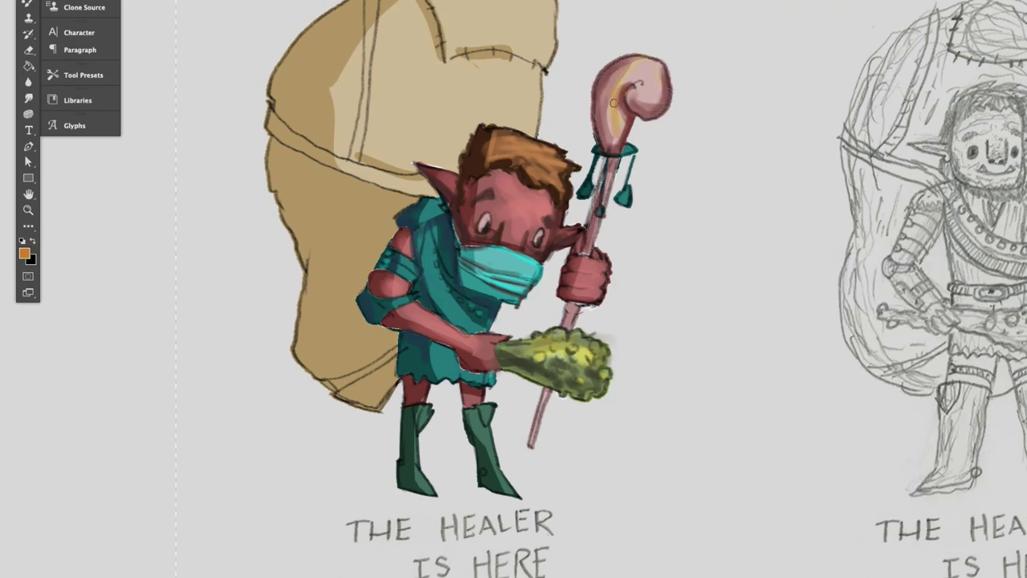
{"action": "left_click_drag", "start_coordinate": [661, 69], "coordinate": [612, 146]}
{"action": "left_click_drag", "start_coordinate": [603, 196], "coordinate": [588, 245]}
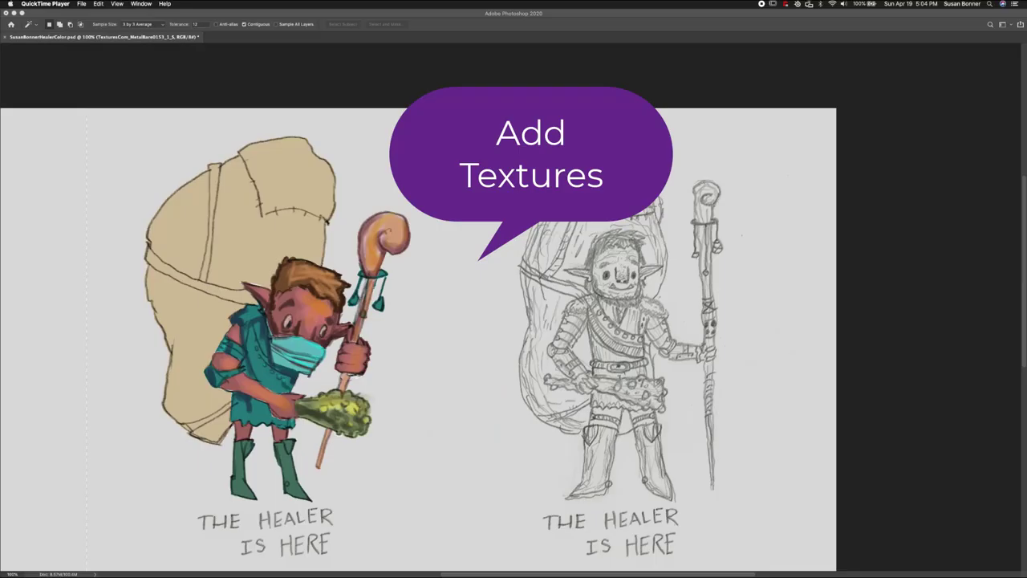
- Show and select the striped fabric pattern texture layer
{"action": "left_click", "coordinate": [497, 310]}
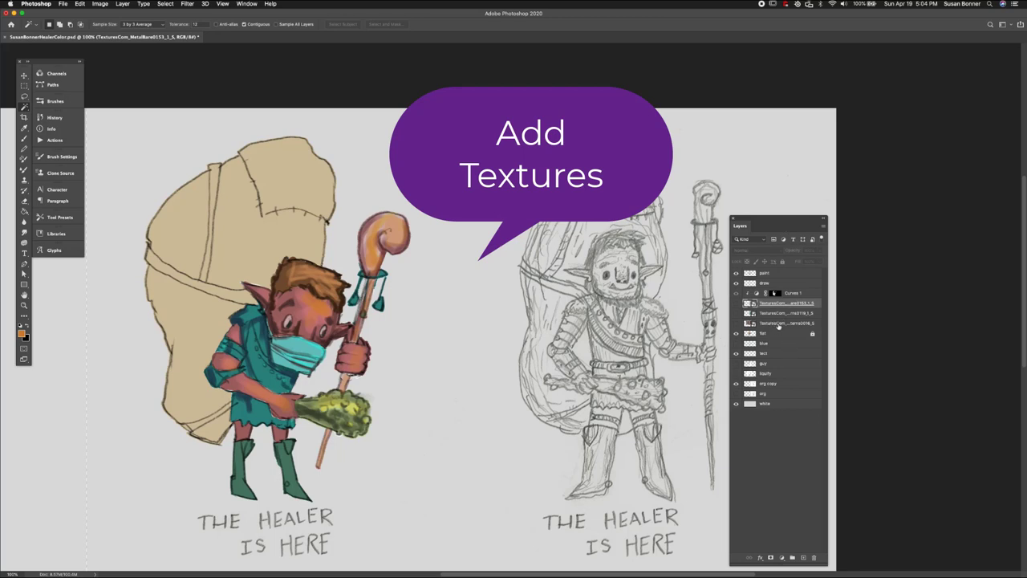
{"action": "left_click", "coordinate": [736, 314]}
{"action": "left_click", "coordinate": [736, 314]}
{"action": "left_click", "coordinate": [736, 314]}
{"action": "left_click", "coordinate": [777, 314]}
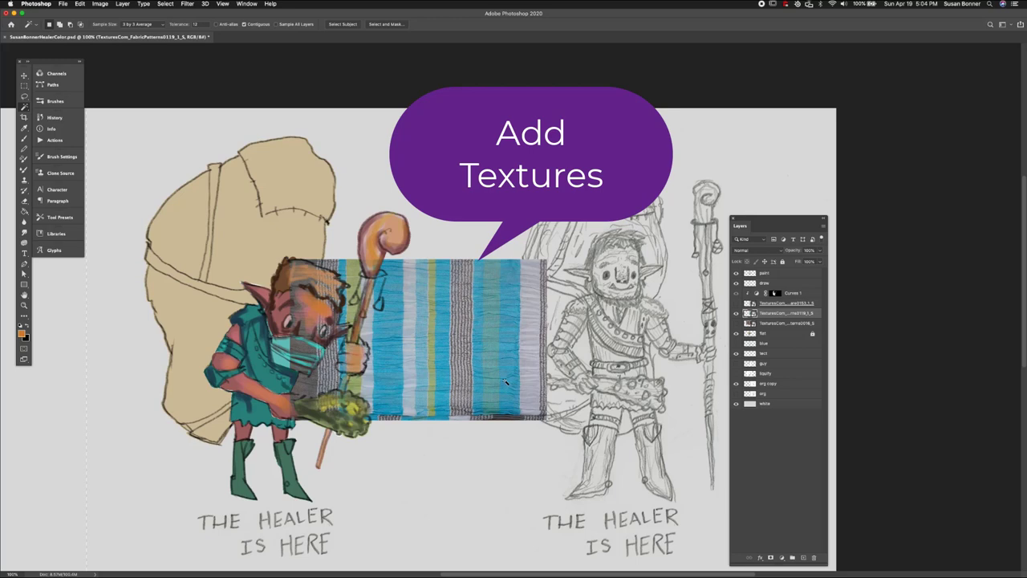
- Move the striped fabric texture over the backpack's top patch, rotate it counterclockwise, and scale it down to the patch's size
{"action": "key", "text": "v"}
{"action": "left_click_drag", "start_coordinate": [503, 394], "coordinate": [403, 231]}
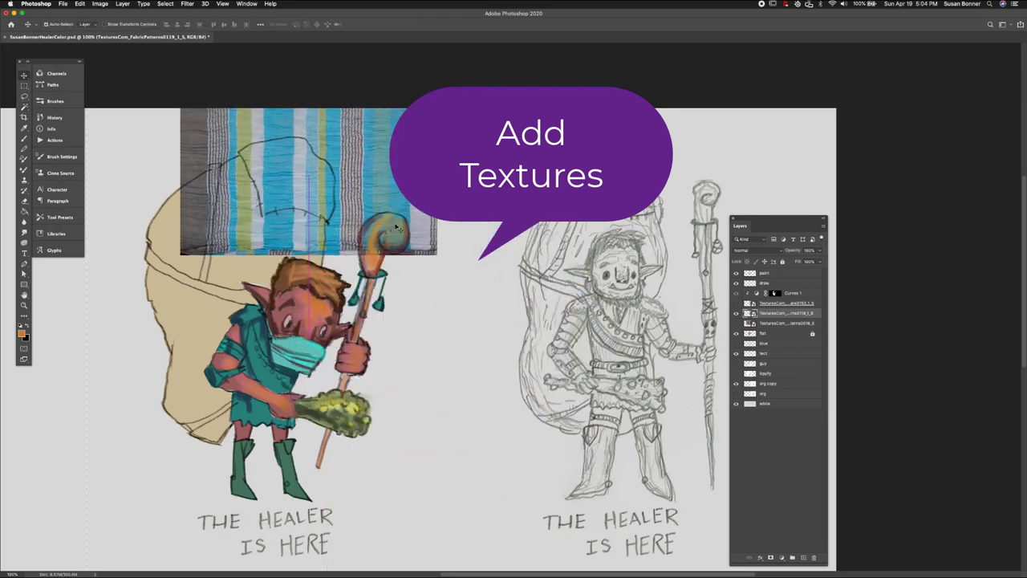
{"action": "key", "text": "super+t"}
{"action": "left_click_drag", "start_coordinate": [468, 271], "coordinate": [486, 238]}
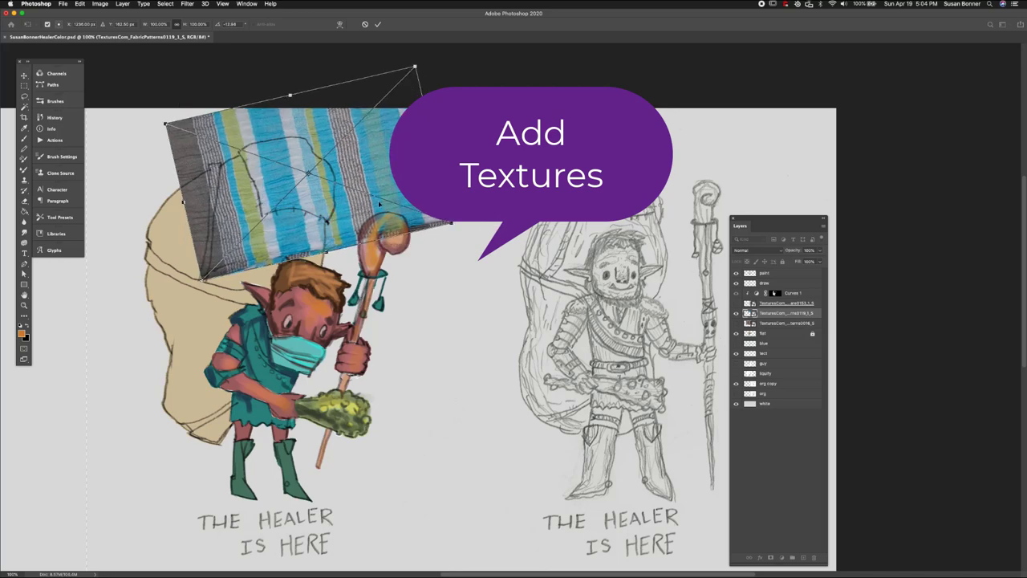
{"action": "left_click_drag", "start_coordinate": [440, 205], "coordinate": [448, 219]}
{"action": "left_click_drag", "start_coordinate": [441, 157], "coordinate": [355, 177]}
- Warp the fabric texture, pulling its corners and edges in to follow the curved shape of the backpack's top patch
{"action": "left_click", "coordinate": [342, 23]}
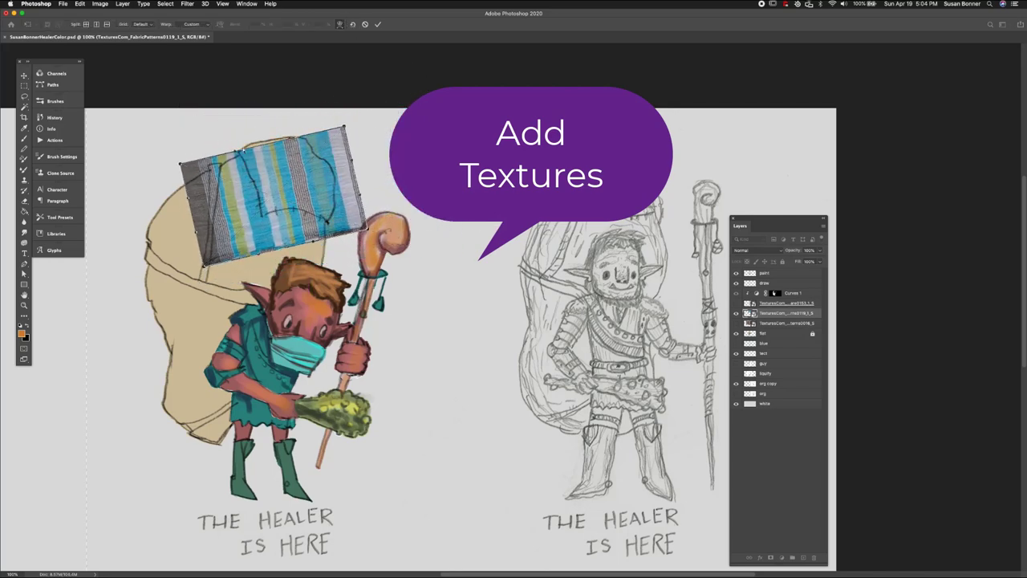
{"action": "left_click_drag", "start_coordinate": [243, 150], "coordinate": [291, 134]}
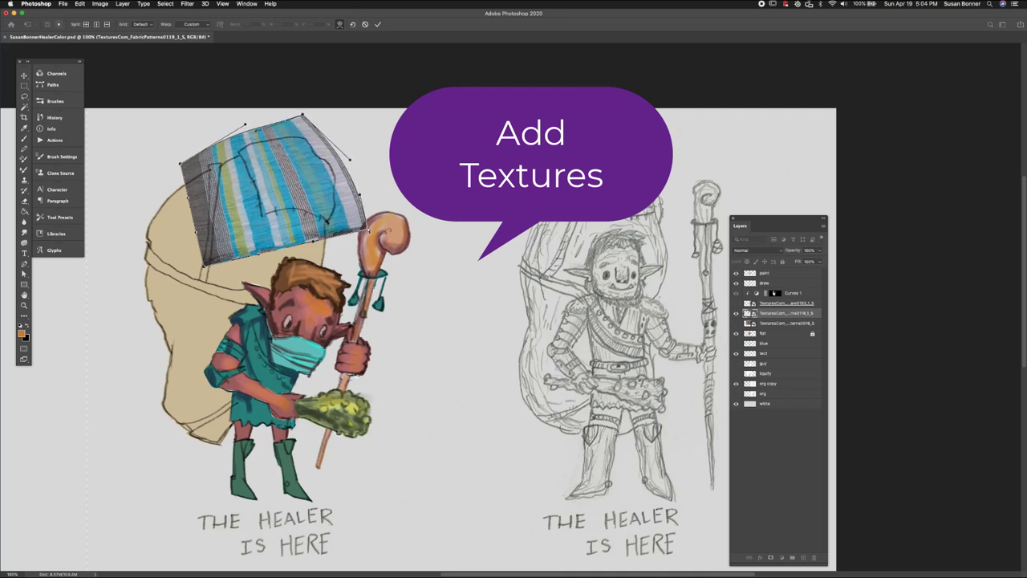
{"action": "left_click_drag", "start_coordinate": [368, 231], "coordinate": [323, 233]}
{"action": "left_click_drag", "start_coordinate": [344, 164], "coordinate": [272, 130]}
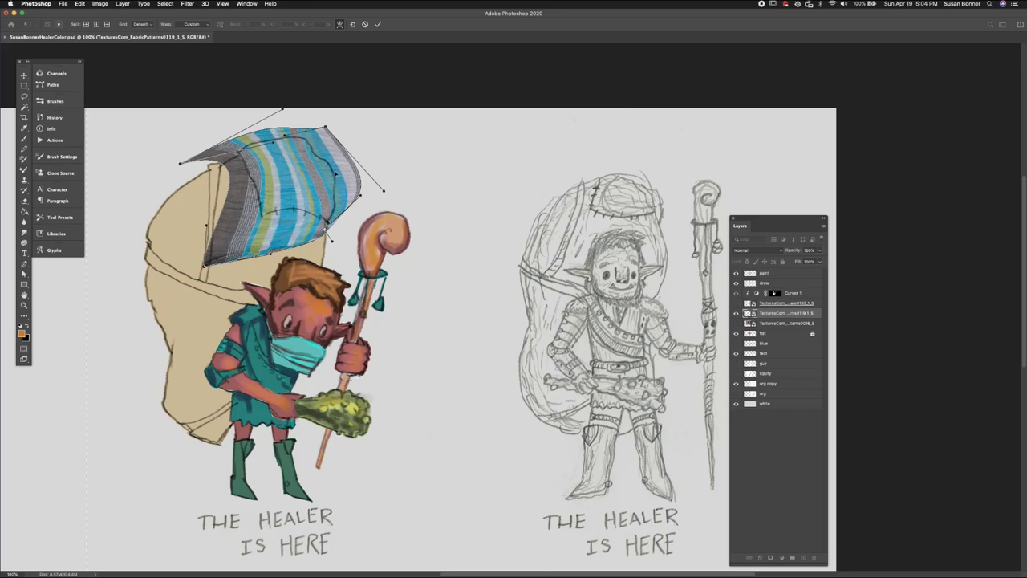
{"action": "left_click_drag", "start_coordinate": [338, 229], "coordinate": [309, 157]}
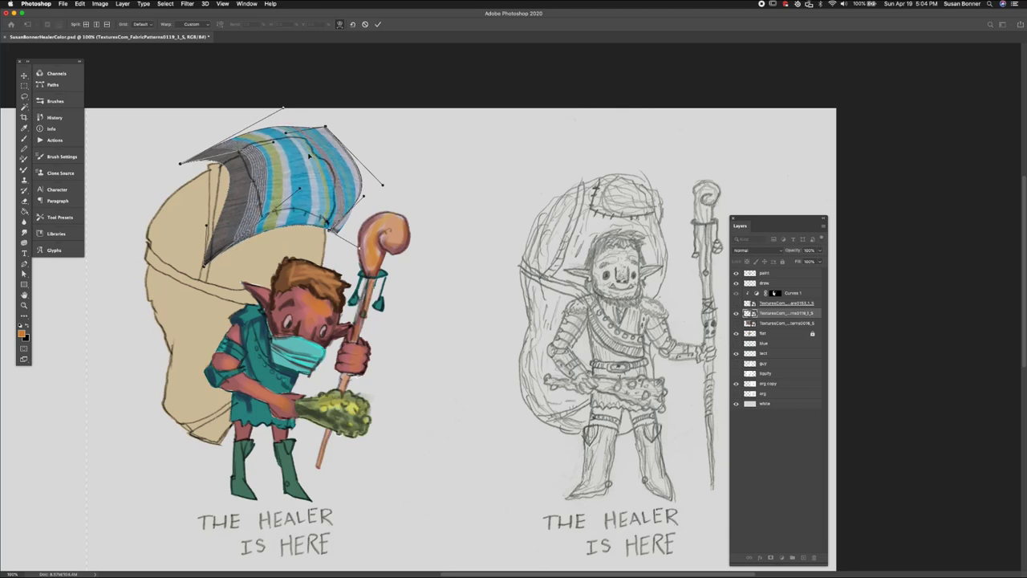
{"action": "left_click_drag", "start_coordinate": [224, 236], "coordinate": [286, 178]}
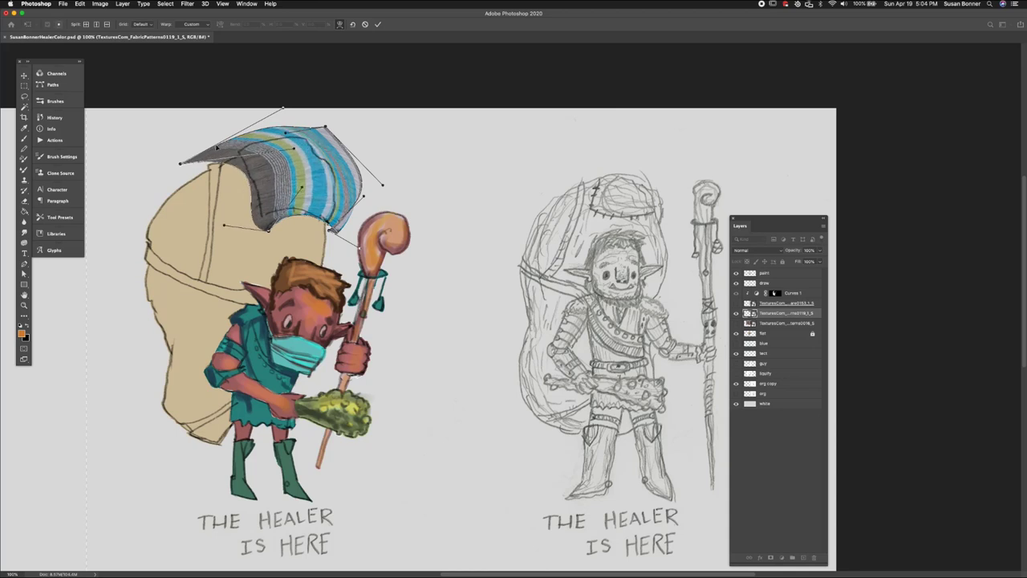
{"action": "left_click_drag", "start_coordinate": [213, 151], "coordinate": [237, 142]}
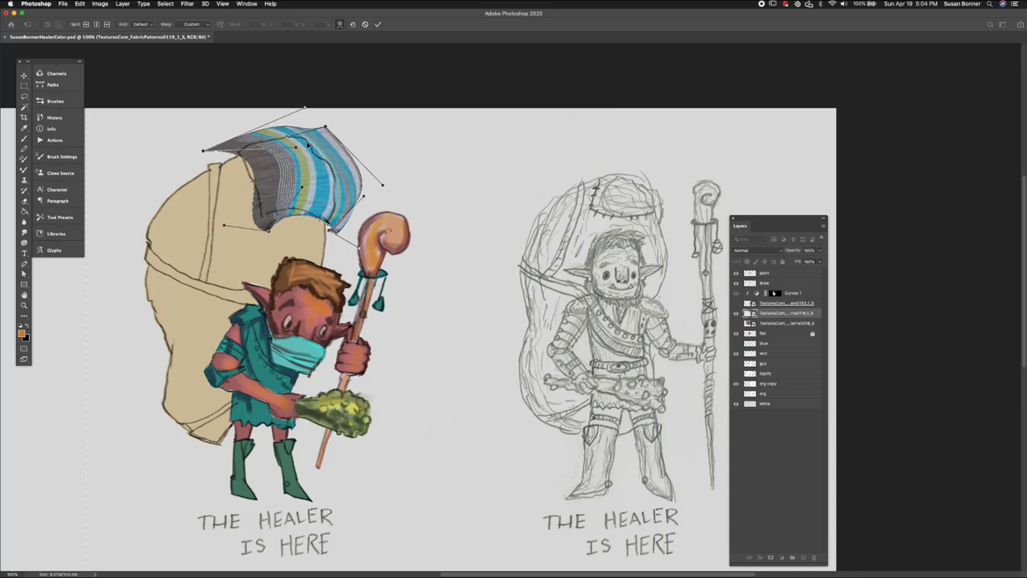
- Refine the fabric's warp so it bulges over the whole patch outline, and apply the transformation
{"action": "left_click_drag", "start_coordinate": [296, 157], "coordinate": [316, 122]}
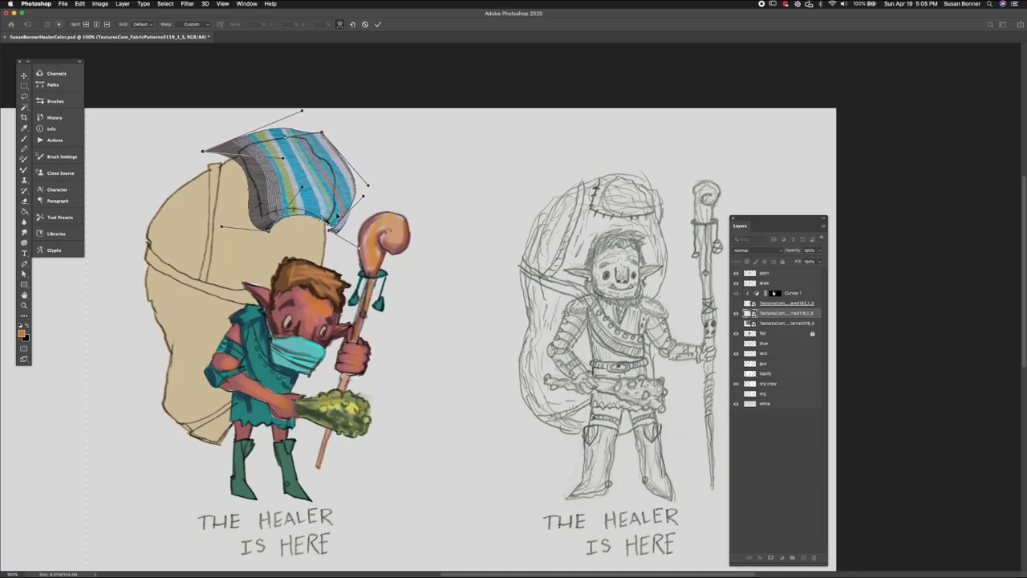
{"action": "left_click_drag", "start_coordinate": [338, 216], "coordinate": [334, 221]}
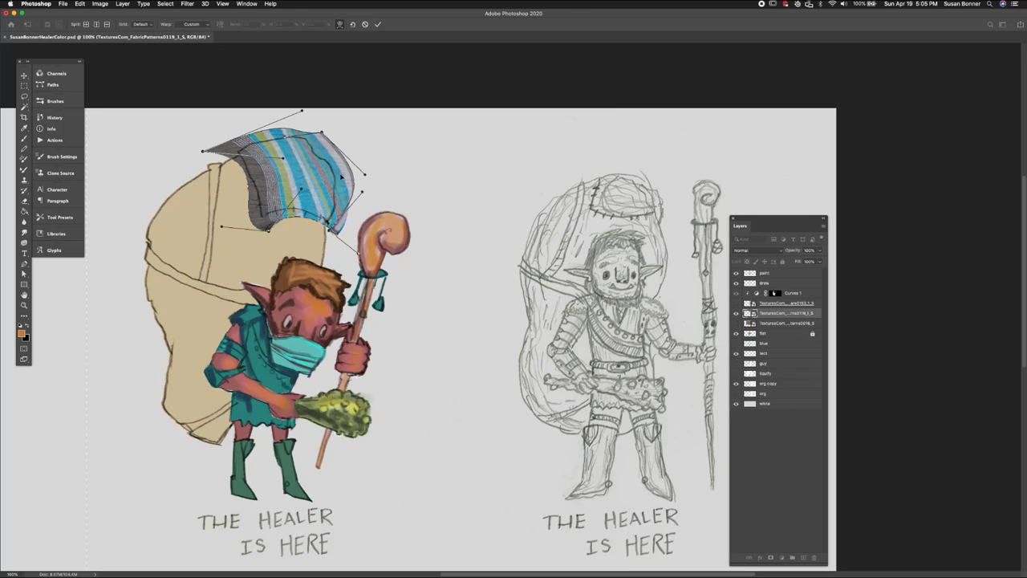
{"action": "left_click_drag", "start_coordinate": [341, 213], "coordinate": [337, 225]}
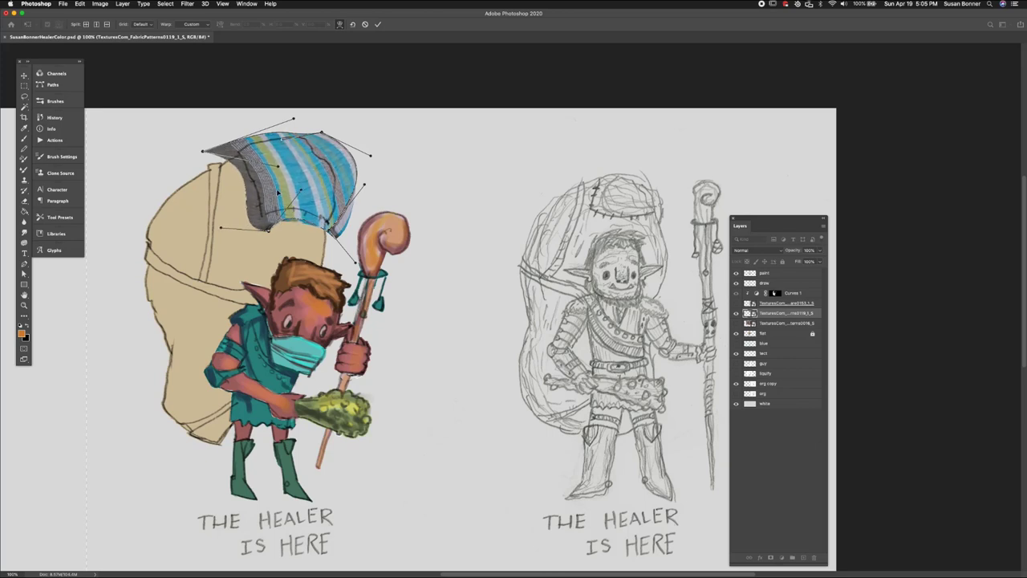
{"action": "left_click_drag", "start_coordinate": [282, 179], "coordinate": [284, 168]}
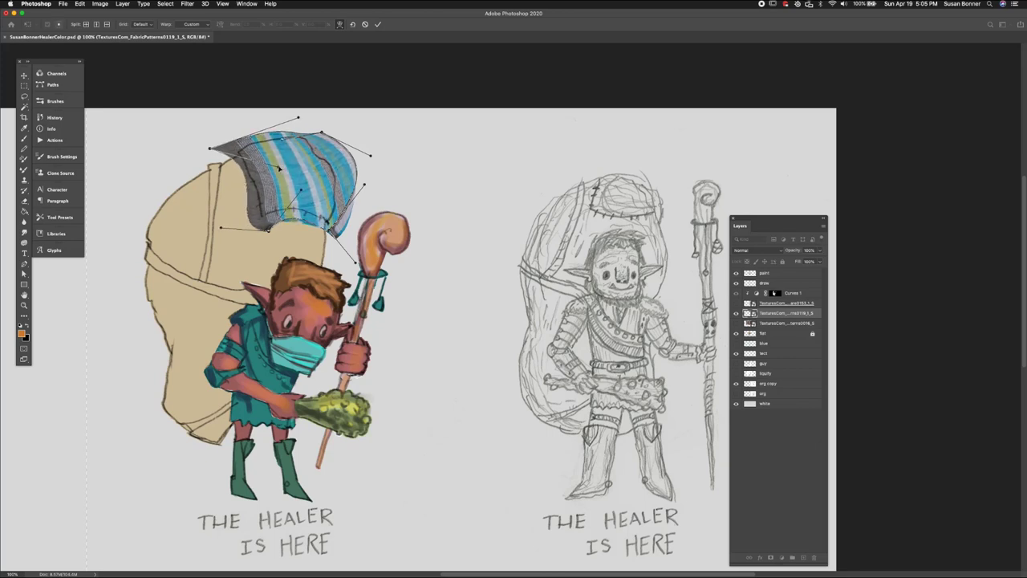
{"action": "left_click_drag", "start_coordinate": [210, 149], "coordinate": [299, 164]}
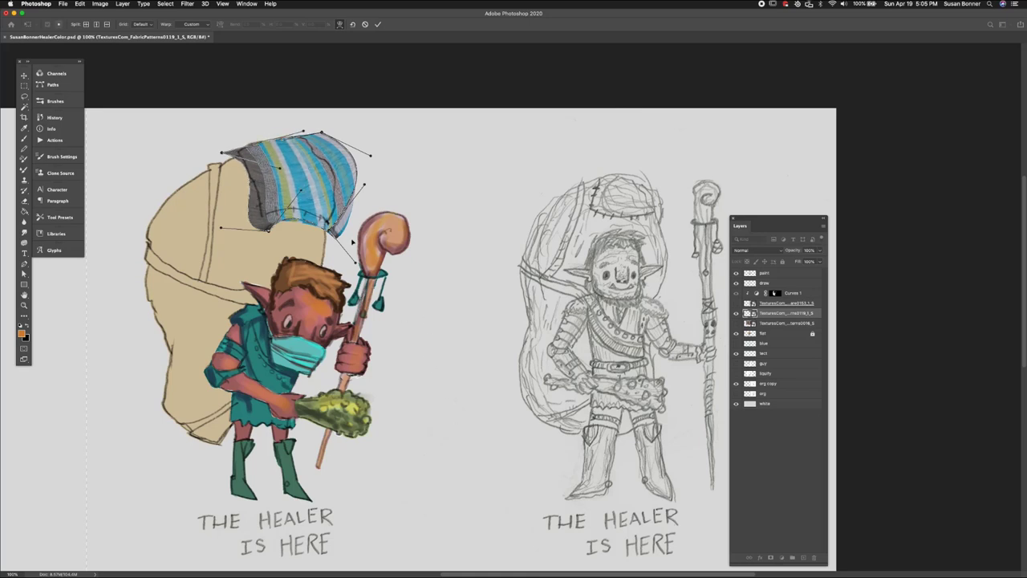
{"action": "left_click_drag", "start_coordinate": [332, 231], "coordinate": [313, 184]}
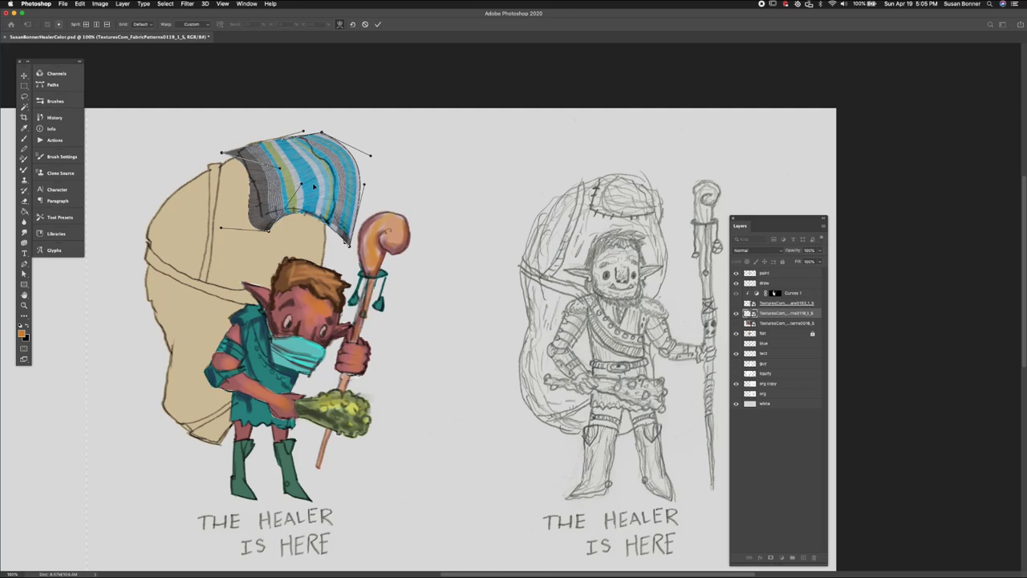
{"action": "key", "text": "Return"}
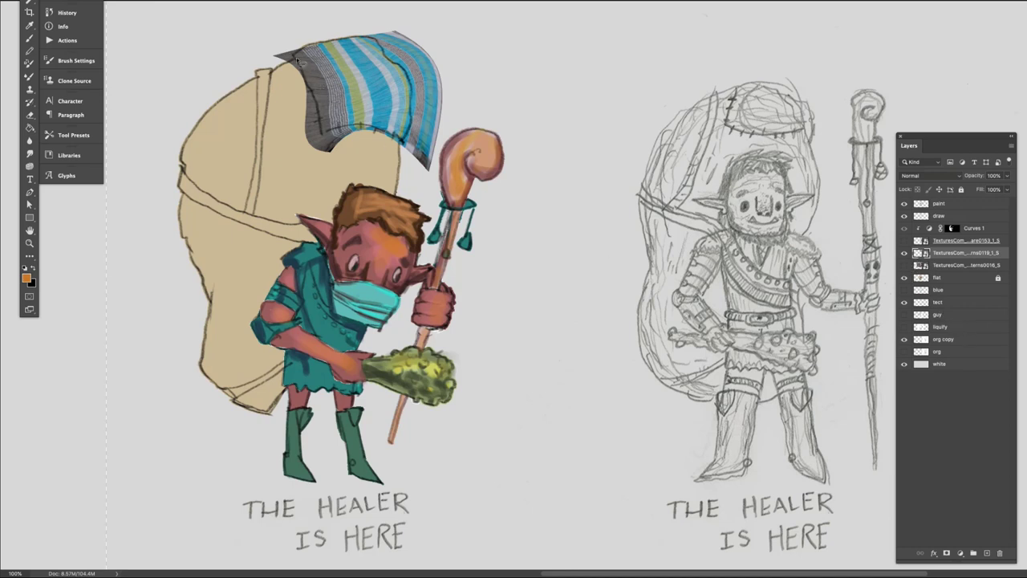
- Trace the backpack's patch outline with the Lasso, hiding the fabric layer to see the edges and showing it again
{"action": "mouse_move", "coordinate": [295, 54]}
{"action": "left_mouse_down"}
{"action": "mouse_move", "coordinate": [327, 139]}
{"action": "mouse_move", "coordinate": [355, 128]}
{"action": "mouse_move", "coordinate": [399, 138]}
{"action": "left_mouse_up"}
{"action": "left_click_drag", "start_coordinate": [311, 45], "coordinate": [299, 57]}
{"action": "left_click", "coordinate": [903, 254]}
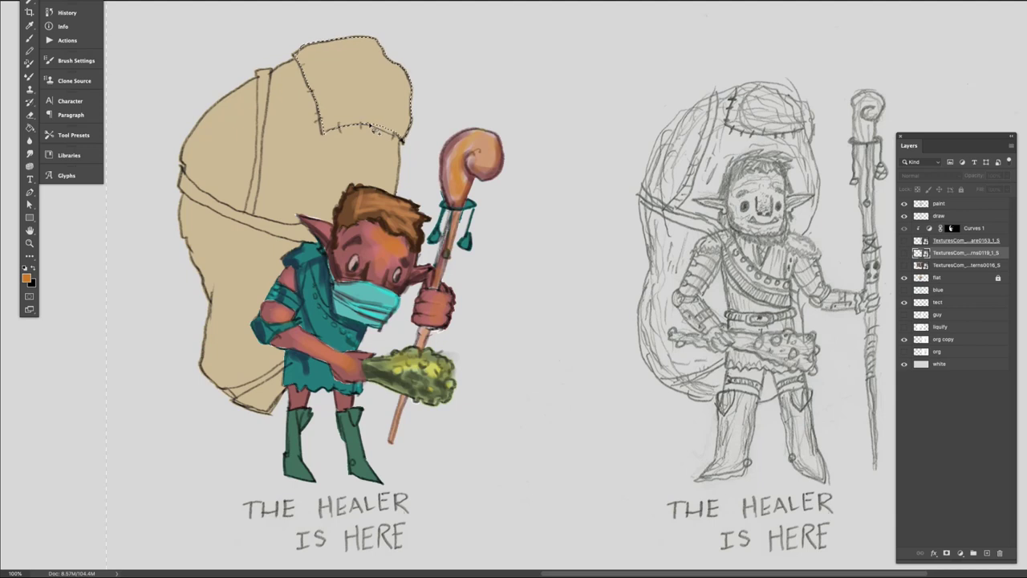
{"action": "mouse_move", "coordinate": [369, 124]}
{"action": "left_mouse_down"}
{"action": "mouse_move", "coordinate": [397, 136]}
{"action": "mouse_move", "coordinate": [363, 102]}
{"action": "mouse_move", "coordinate": [408, 112]}
{"action": "left_mouse_up"}
{"action": "left_click", "coordinate": [905, 253]}
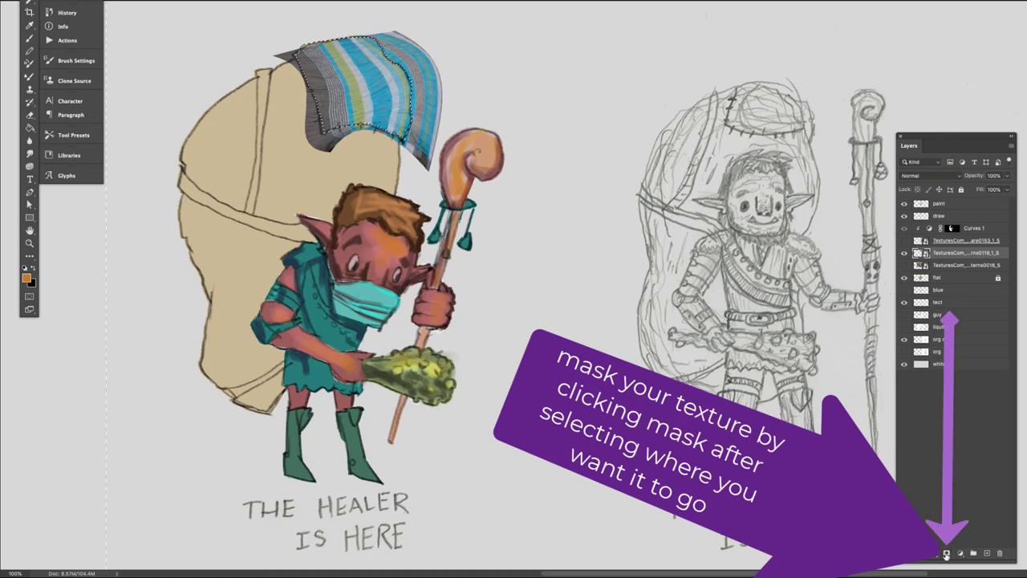
- Mask the striped fabric layer to the patch selection and set its blend mode to Color Burn
{"action": "left_click", "coordinate": [948, 554]}
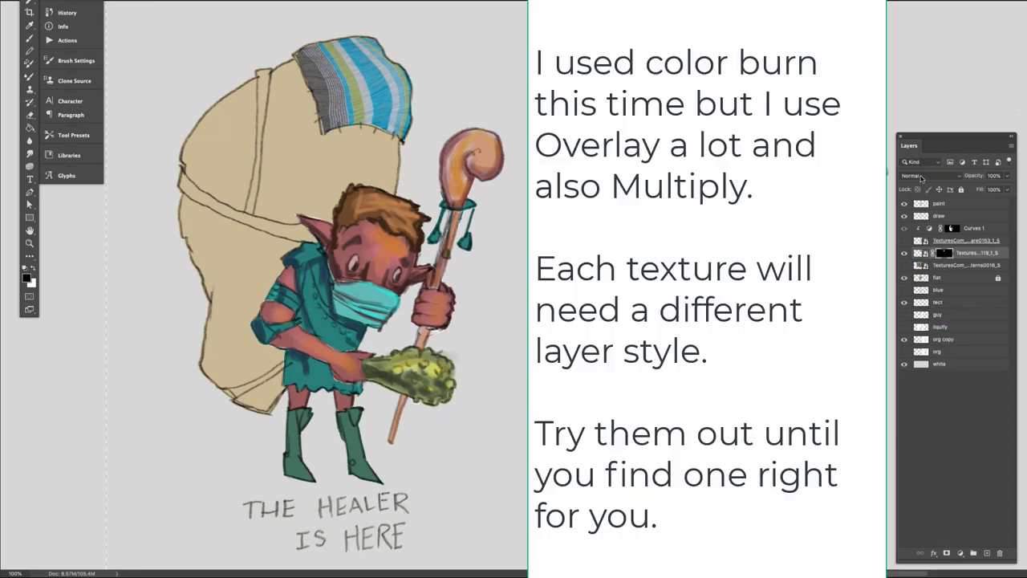
{"action": "left_click", "coordinate": [932, 175]}
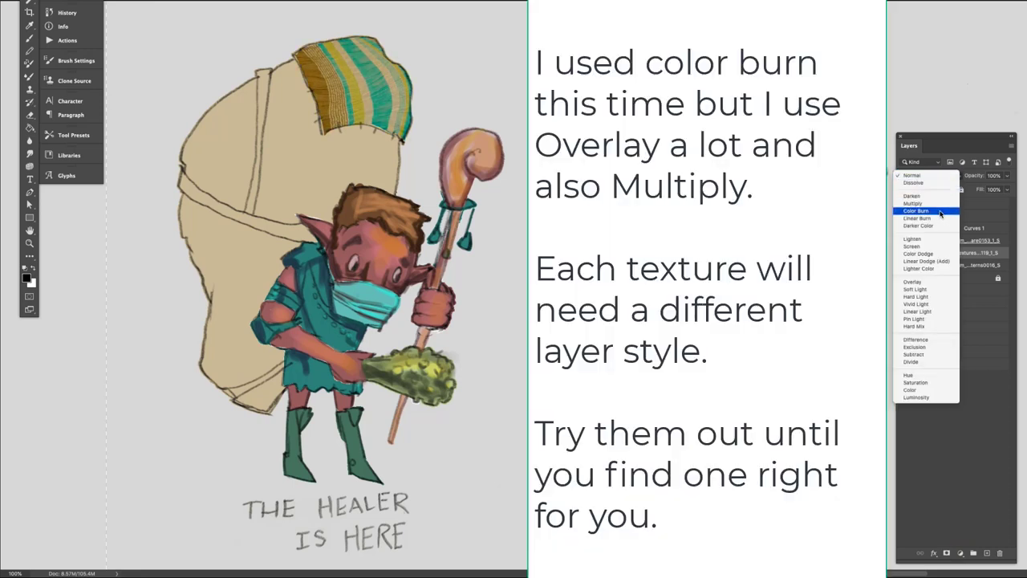
{"action": "left_click", "coordinate": [941, 212]}
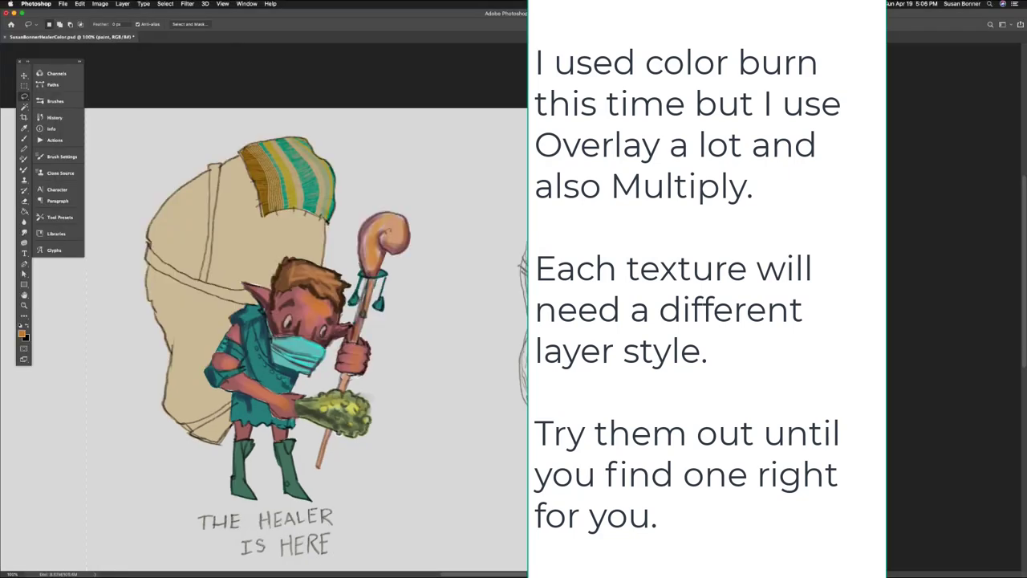
- Show the bare metal texture, place it over the backpack, and mask it to the backpack's shape using Magic Wand selections
{"action": "left_click", "coordinate": [966, 240]}
{"action": "left_click", "coordinate": [905, 241]}
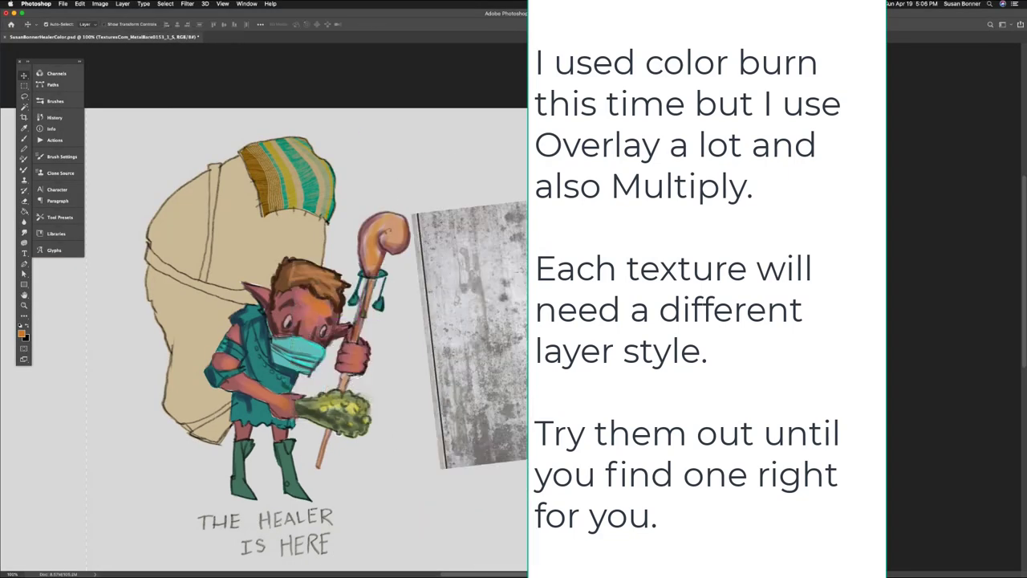
{"action": "key", "text": "w"}
{"action": "left_click", "coordinate": [394, 369]}
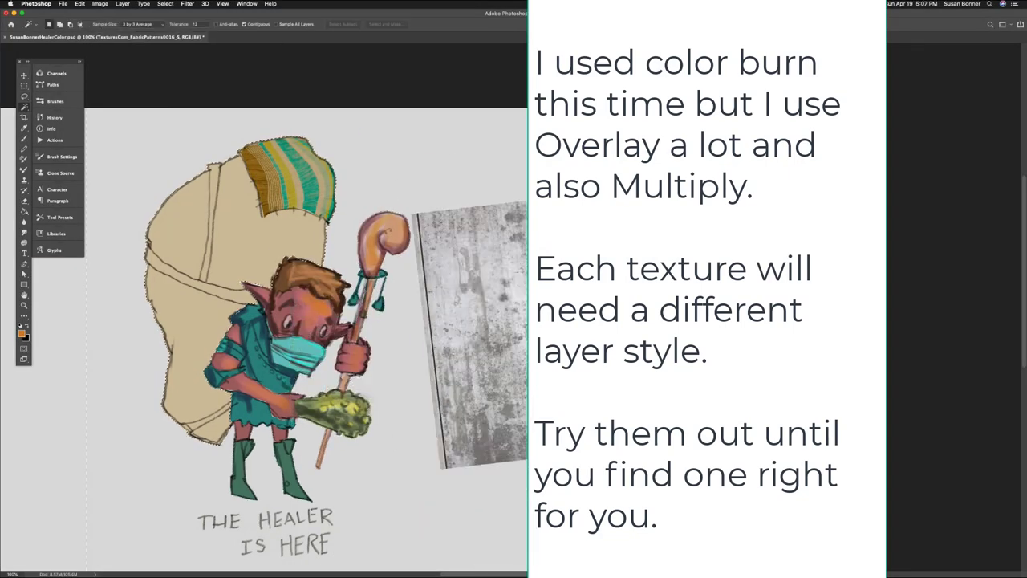
{"action": "key", "text": "v"}
{"action": "left_click_drag", "start_coordinate": [474, 337], "coordinate": [183, 335]}
{"action": "key", "text": "super+t"}
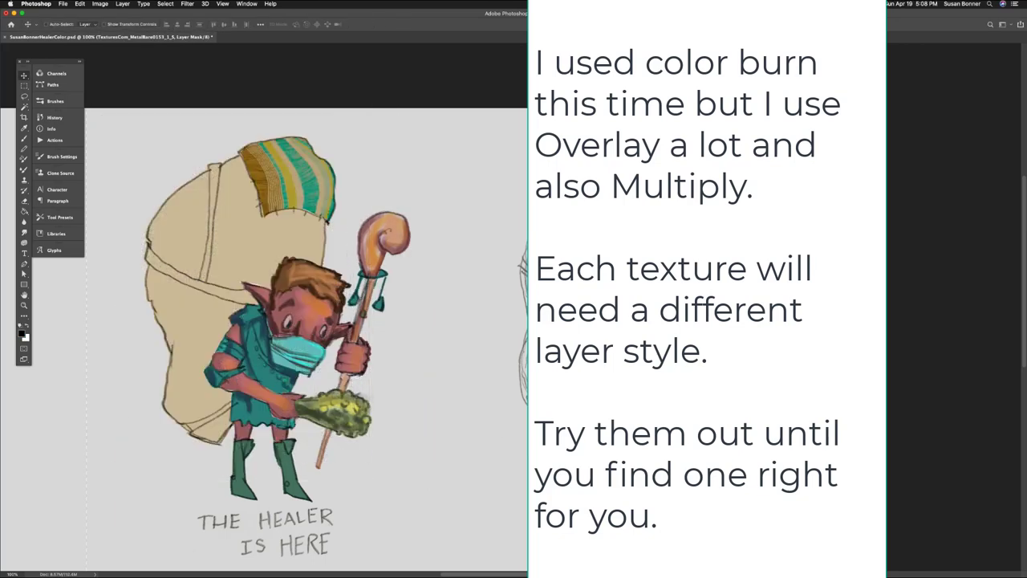
{"action": "key", "text": "w"}
{"action": "left_click", "coordinate": [169, 197]}
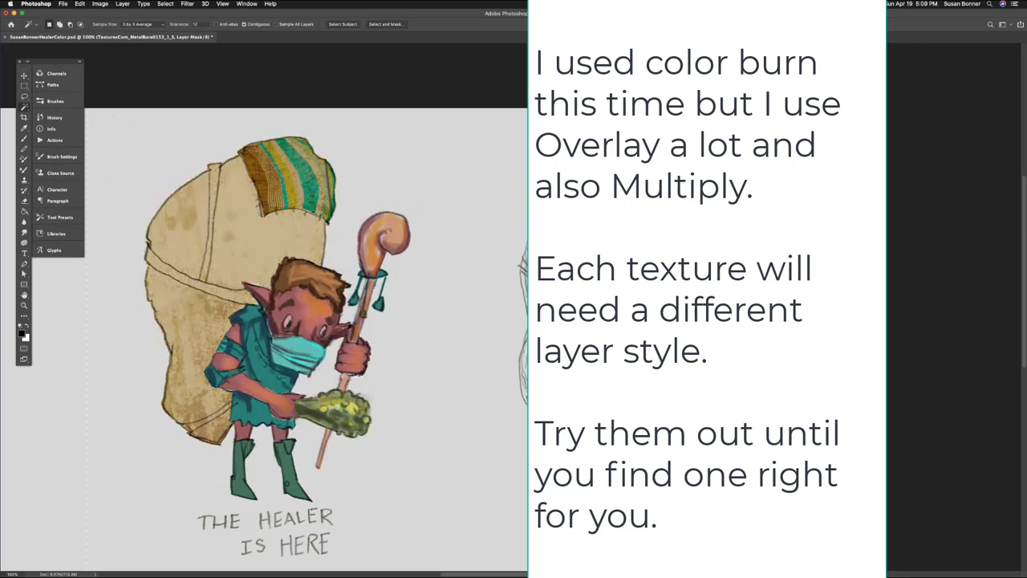
- Paint the backpack's straps dark red with the Brush
{"action": "key", "text": "b"}
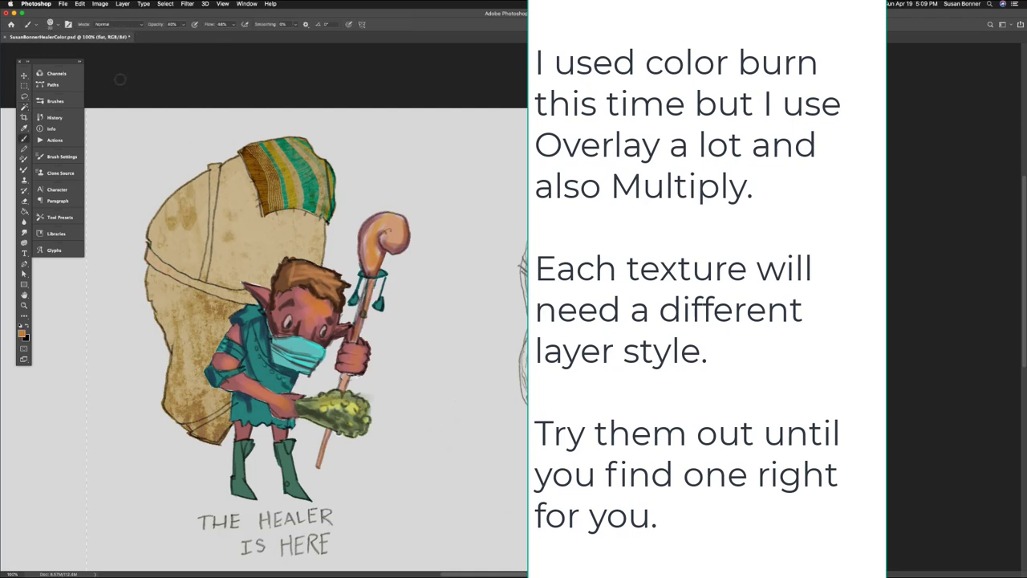
{"action": "left_click", "coordinate": [30, 24]}
{"action": "left_click", "coordinate": [105, 69]}
{"action": "left_click", "coordinate": [408, 18]}
{"action": "mouse_move", "coordinate": [147, 249]}
{"action": "left_mouse_down"}
{"action": "mouse_move", "coordinate": [249, 297]}
{"action": "mouse_move", "coordinate": [215, 165]}
{"action": "left_mouse_up"}
{"action": "mouse_move", "coordinate": [217, 414]}
{"action": "left_mouse_down"}
{"action": "mouse_move", "coordinate": [189, 431]}
{"action": "mouse_move", "coordinate": [232, 403]}
{"action": "left_mouse_up"}
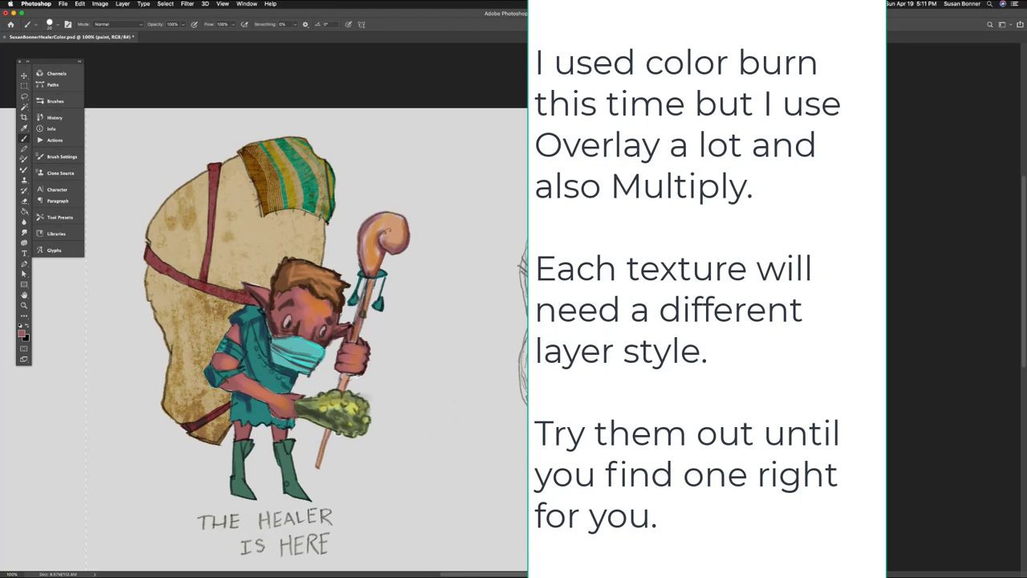
- Lasso the backpack's shadow area, subtract the character from the selection, and target the Curves 1 layer mask
{"action": "key", "text": "l"}
{"action": "mouse_move", "coordinate": [296, 125]}
{"action": "left_mouse_down"}
{"action": "mouse_move", "coordinate": [193, 393]}
{"action": "mouse_move", "coordinate": [296, 125]}
{"action": "left_mouse_up"}
{"action": "key", "text": "w"}
{"action": "left_click", "coordinate": [273, 342], "text": "alt"}
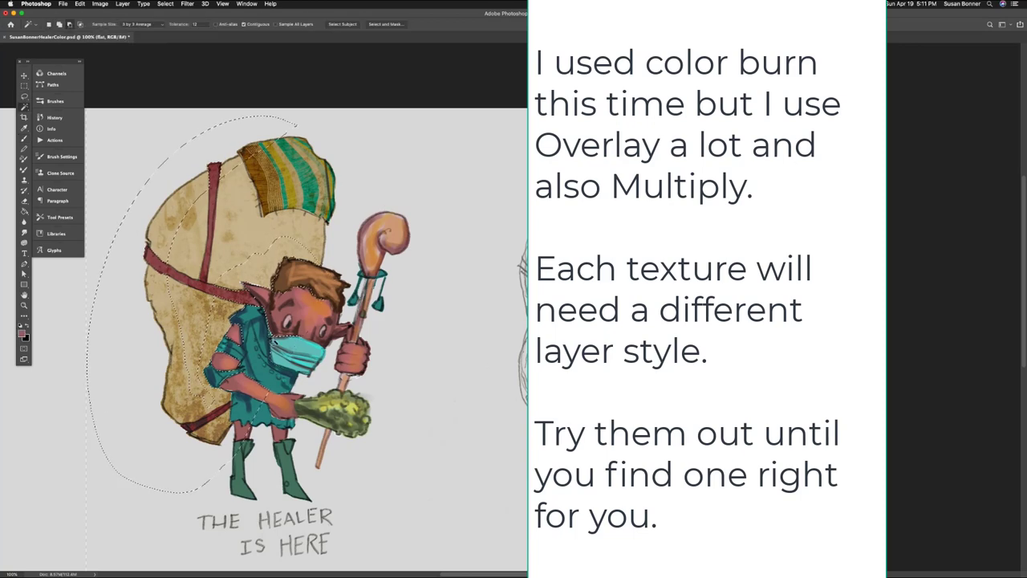
{"action": "left_click", "coordinate": [245, 430], "text": "alt"}
{"action": "key", "text": "l"}
{"action": "left_click_drag", "start_coordinate": [255, 323], "coordinate": [210, 380]}
{"action": "left_click", "coordinate": [774, 293]}
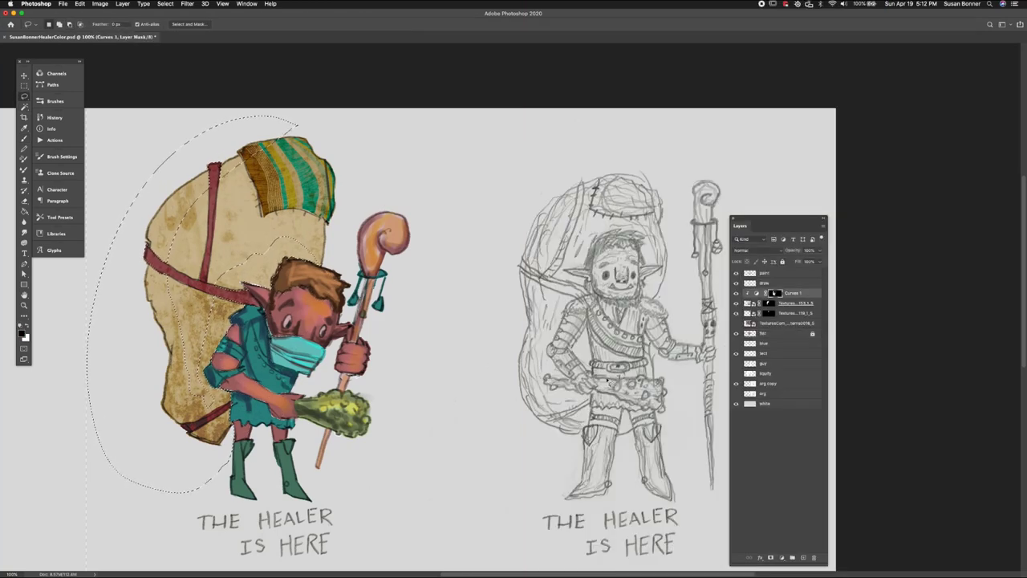
- Fill the selected backpack shadow area with white on the Curves 1 mask and move Curves 1 above the draw layer
{"action": "key", "text": "x"}
{"action": "key", "text": "g"}
{"action": "left_click", "coordinate": [186, 374]}
{"action": "left_click", "coordinate": [736, 303]}
{"action": "left_click", "coordinate": [736, 304]}
{"action": "left_click_drag", "start_coordinate": [793, 293], "coordinate": [790, 279]}
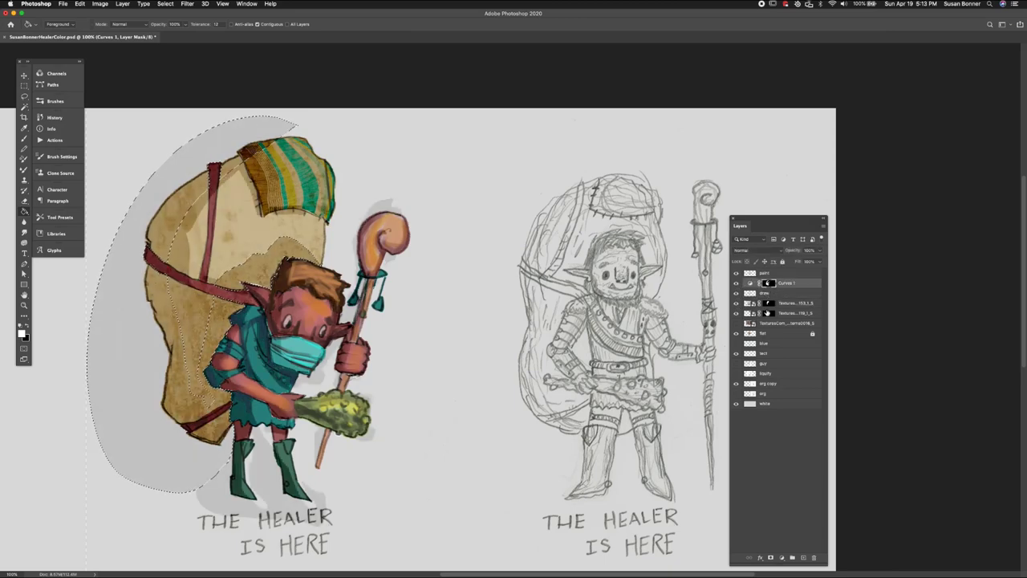
- Fill the Curves 1 mask with black outside the flat layer's shape, deselect, and move Curves 1 beneath the draw layer
{"action": "left_click", "coordinate": [750, 334]}
{"action": "left_click", "coordinate": [750, 334], "text": "super"}
{"action": "key", "text": "super+shift+i"}
{"action": "left_click", "coordinate": [768, 283]}
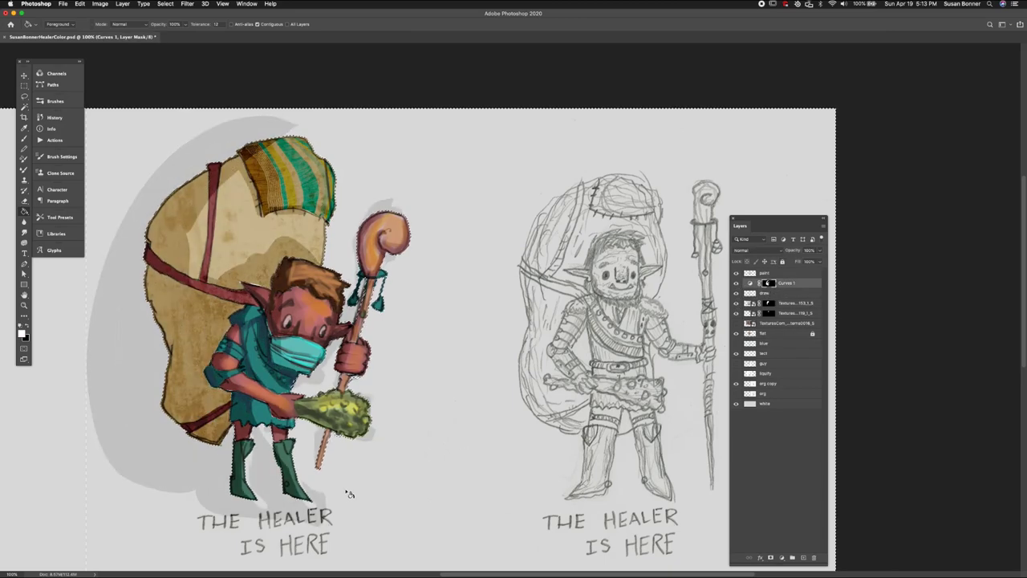
{"action": "key", "text": "x"}
{"action": "left_click", "coordinate": [128, 276]}
{"action": "left_click", "coordinate": [79, 4]}
{"action": "left_click", "coordinate": [89, 135]}
{"action": "key", "text": "Return"}
{"action": "key", "text": "super+d"}
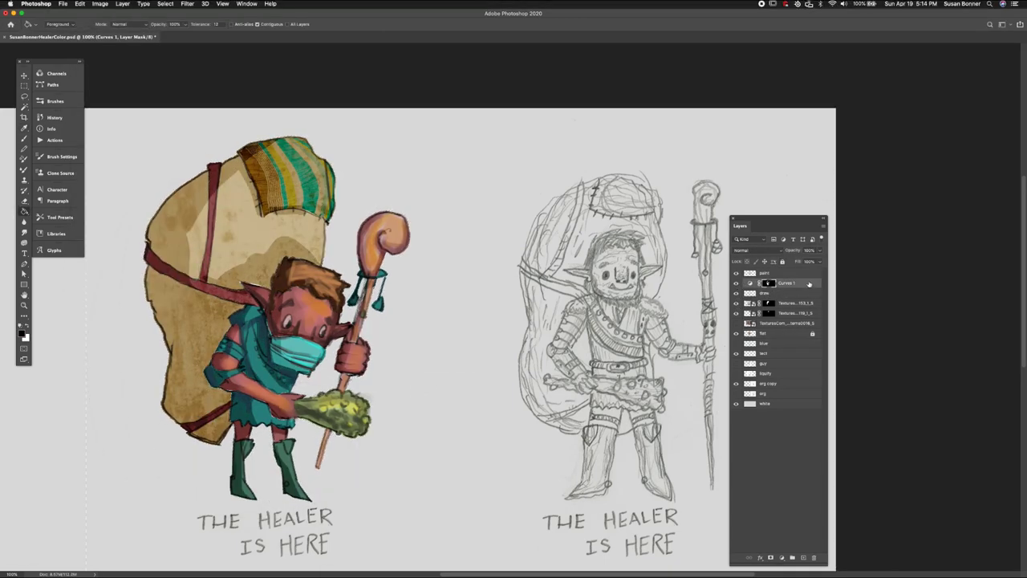
{"action": "left_click_drag", "start_coordinate": [808, 283], "coordinate": [802, 290]}
- On the flat layer, sample a color and paint it along the staff's shaft above the hand with the Brush
{"action": "left_click", "coordinate": [770, 333]}
{"action": "key", "text": "i"}
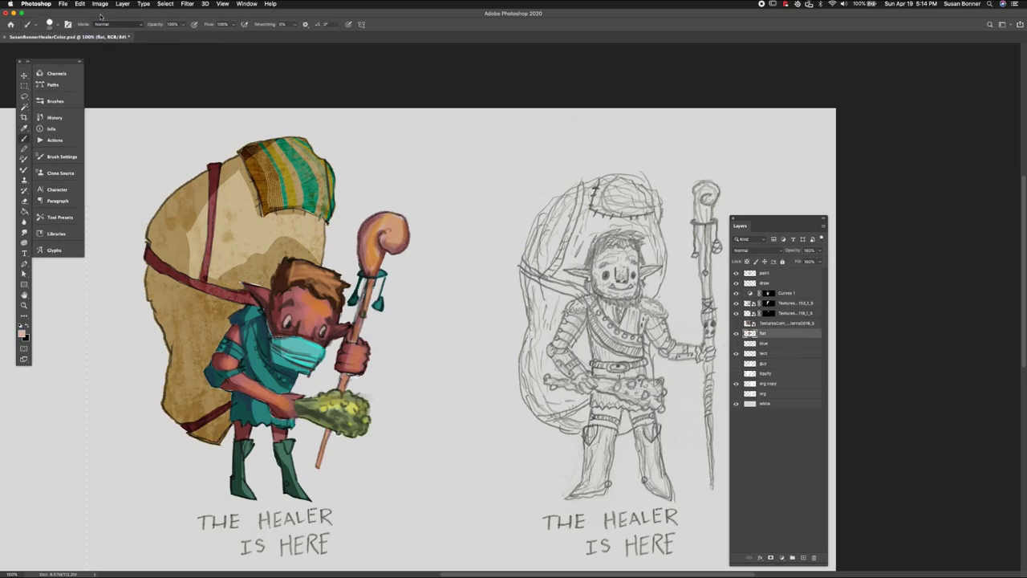
{"action": "left_click", "coordinate": [256, 272]}
{"action": "key", "text": "b"}
{"action": "left_click_drag", "start_coordinate": [367, 281], "coordinate": [354, 326]}
- Select the paint layer and sample the teal of the staff's hanging ornament for the Brush
{"action": "left_click", "coordinate": [770, 274]}
{"action": "key", "text": "i"}
{"action": "left_click", "coordinate": [169, 24]}
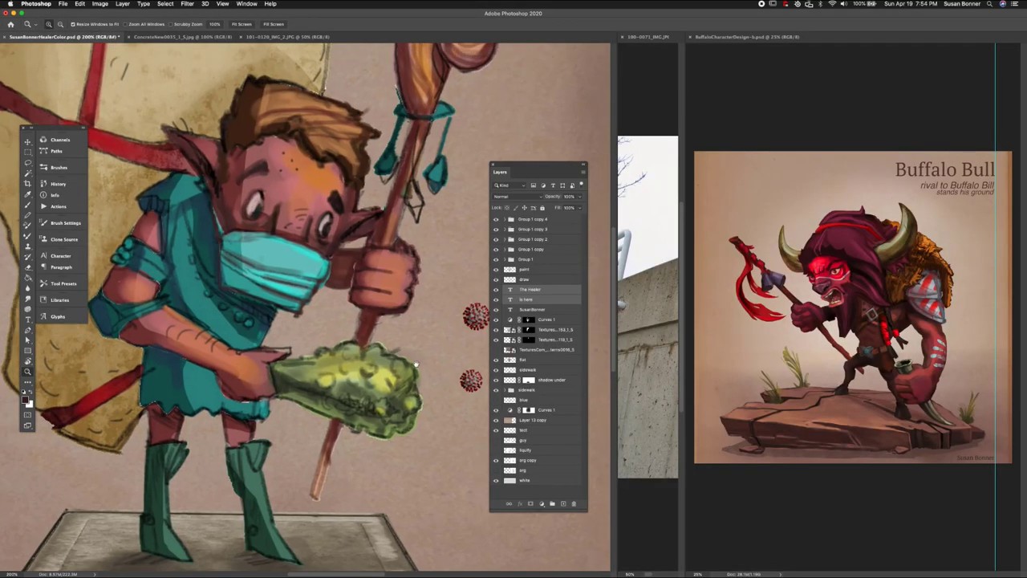
{"action": "key", "text": "b"}
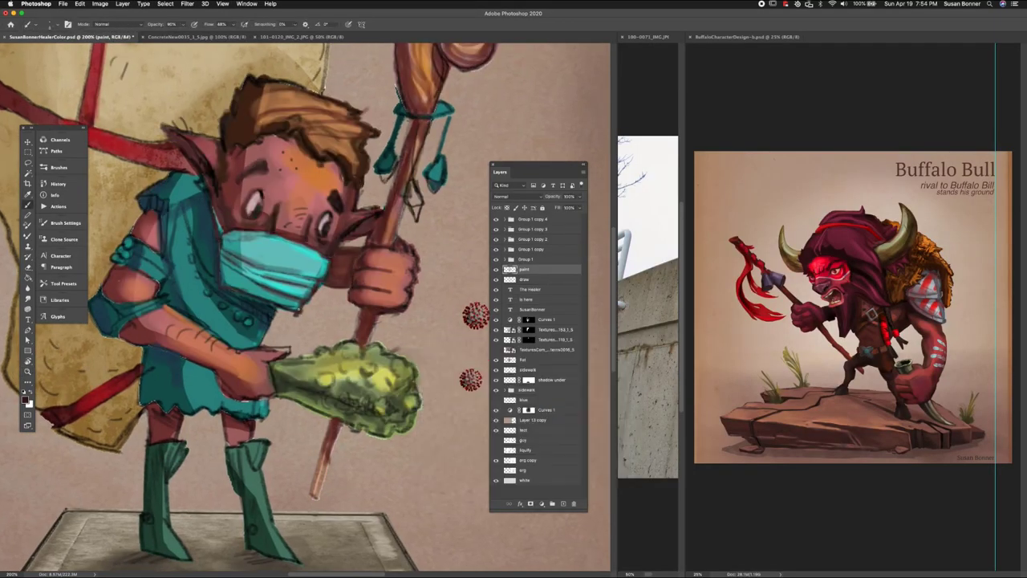
{"action": "left_click", "coordinate": [435, 184], "text": "alt"}
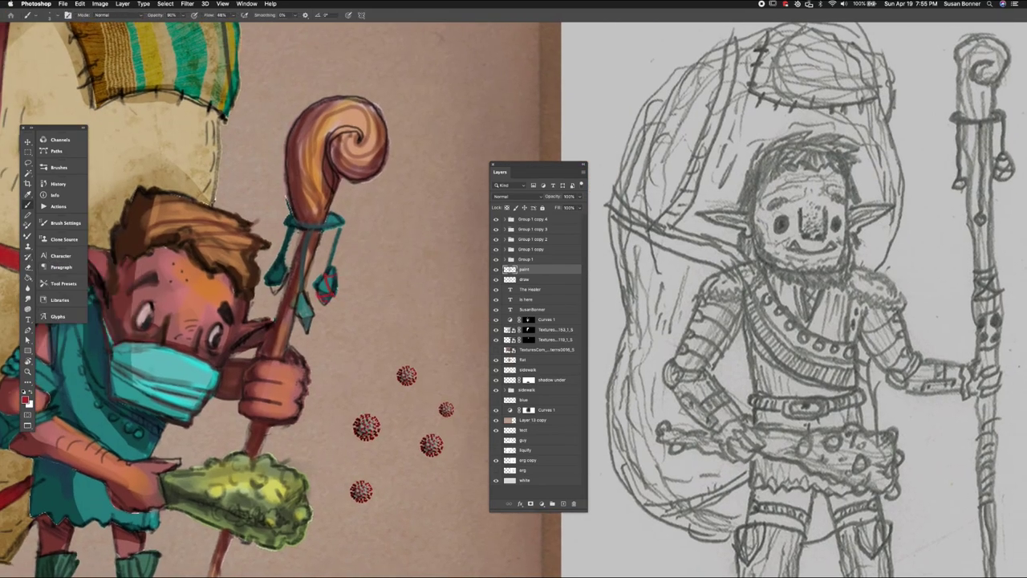
- Paint short red stitches along the edges of the backpack's striped fabric patch
{"action": "mouse_move", "coordinate": [325, 390]}
{"action": "left_mouse_down"}
{"action": "mouse_move", "coordinate": [434, 394]}
{"action": "mouse_move", "coordinate": [451, 469]}
{"action": "left_mouse_up"}
{"action": "left_click_drag", "start_coordinate": [248, 167], "coordinate": [250, 177]}
{"action": "left_click_drag", "start_coordinate": [283, 165], "coordinate": [284, 171]}
{"action": "left_click_drag", "start_coordinate": [309, 168], "coordinate": [350, 197]}
{"action": "left_click_drag", "start_coordinate": [206, 149], "coordinate": [215, 141]}
{"action": "left_click_drag", "start_coordinate": [206, 163], "coordinate": [215, 156]}
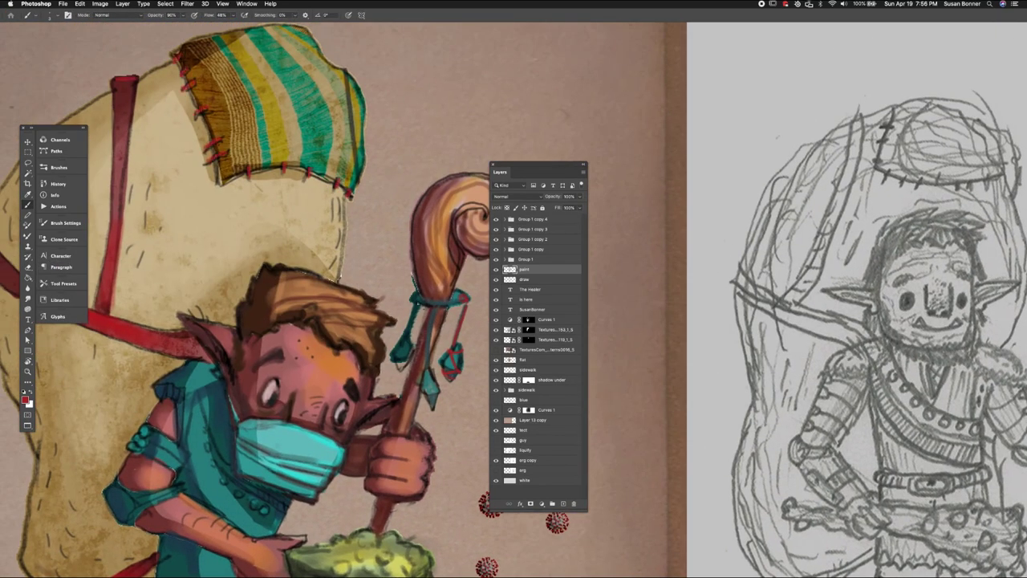
- Touch up the backpack's edge behind the head and paint the adjoining hair edge with a sampled hair color
{"action": "key", "text": "x"}
{"action": "left_click_drag", "start_coordinate": [340, 278], "coordinate": [325, 271]}
{"action": "left_click", "coordinate": [259, 276], "text": "alt"}
{"action": "left_click_drag", "start_coordinate": [262, 281], "coordinate": [257, 266]}
- Sample a color near the staff's head and paint strokes along its edge and down the upper shaft
{"action": "left_click", "coordinate": [413, 277], "text": "alt"}
{"action": "mouse_move", "coordinate": [418, 233]}
{"action": "left_mouse_down"}
{"action": "mouse_move", "coordinate": [414, 290]}
{"action": "mouse_move", "coordinate": [445, 297]}
{"action": "left_mouse_up"}
{"action": "left_click_drag", "start_coordinate": [429, 309], "coordinate": [422, 329]}
{"action": "left_click_drag", "start_coordinate": [427, 335], "coordinate": [424, 373]}
{"action": "key", "text": "z"}
{"action": "left_click", "coordinate": [375, 463], "text": "alt"}
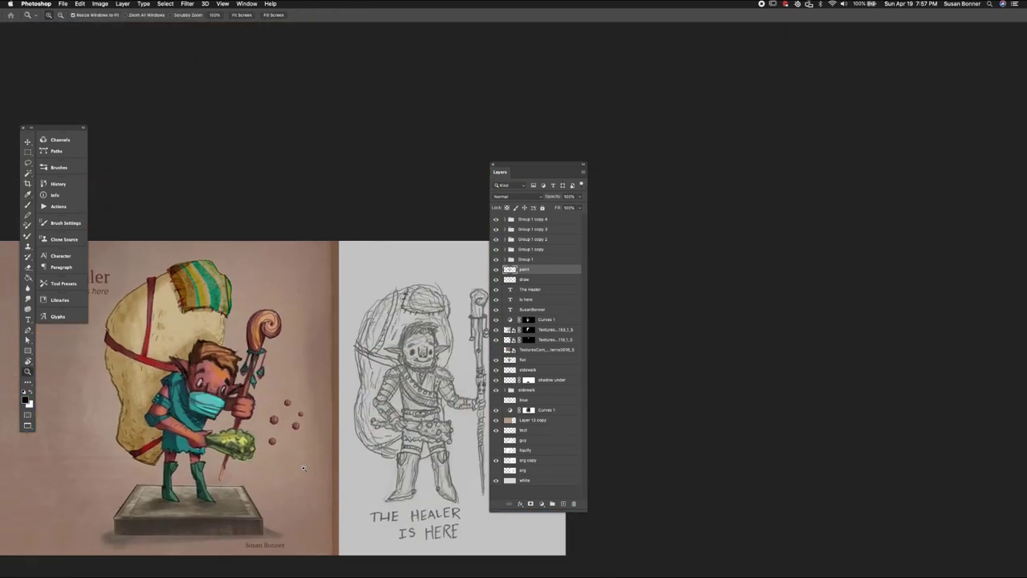
{"action": "left_click", "coordinate": [367, 426]}
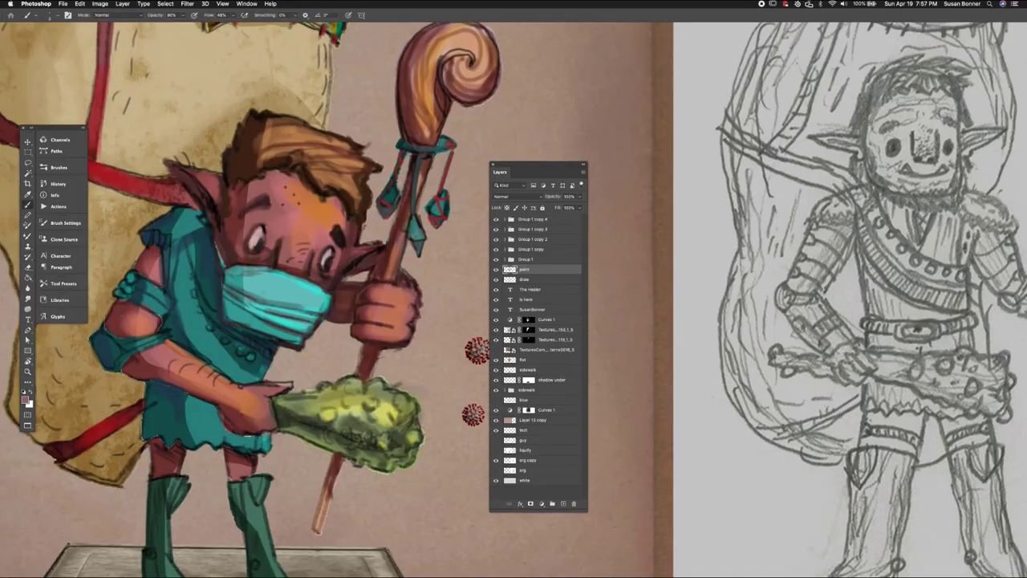